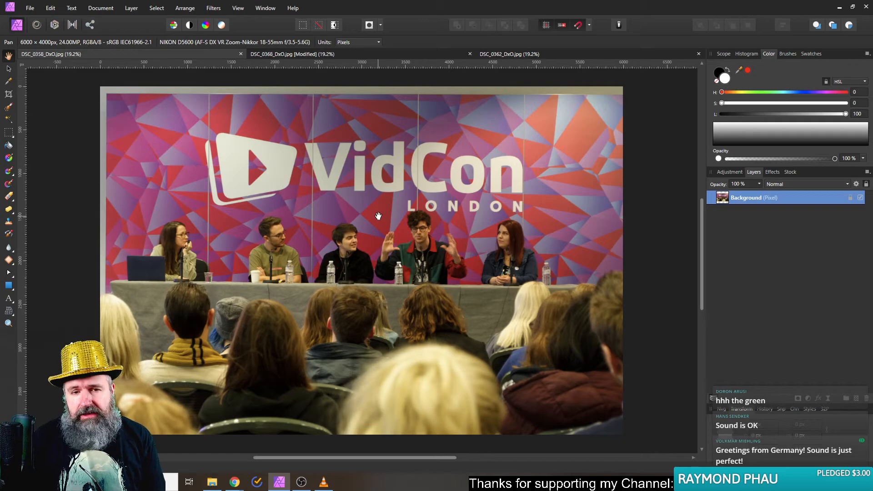
Review the open photos DSC_0368_DxO.jpg and DSC_0362_DxO.jpg, ending on DSC_0358_DxO.jpg
left_click(287, 54)
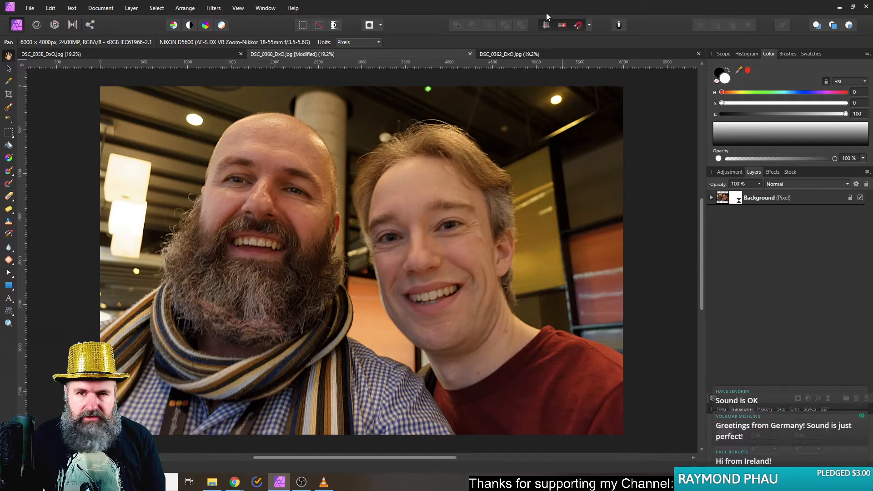
left_click(515, 54)
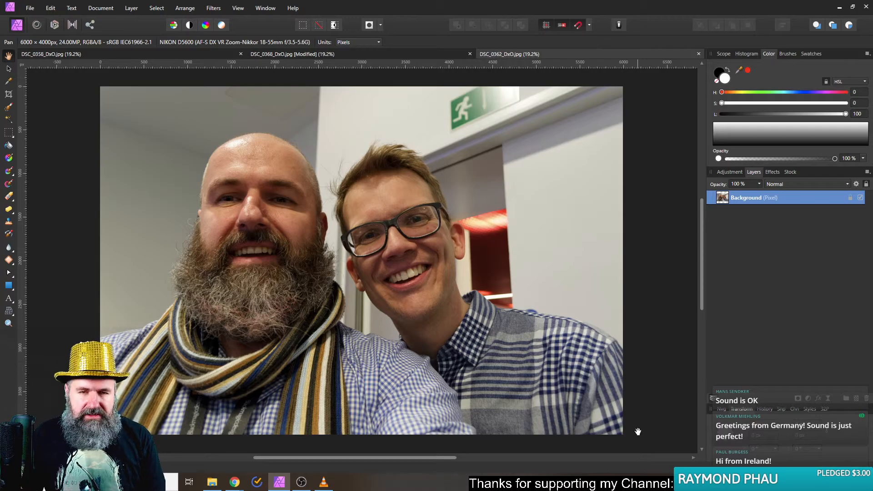
left_click(388, 56)
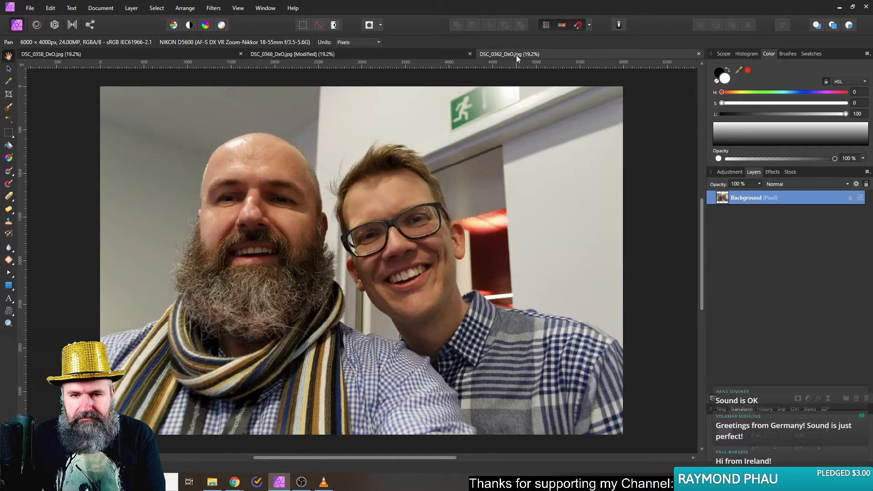
left_click(517, 56)
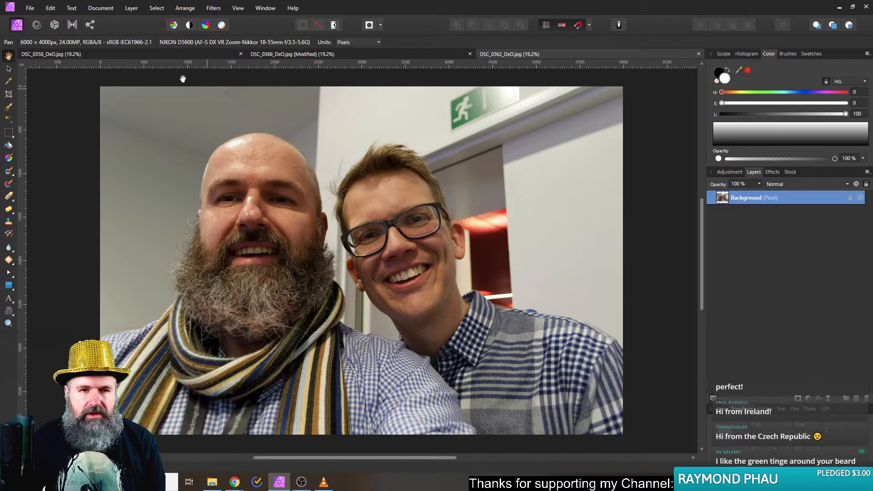
left_click(170, 54)
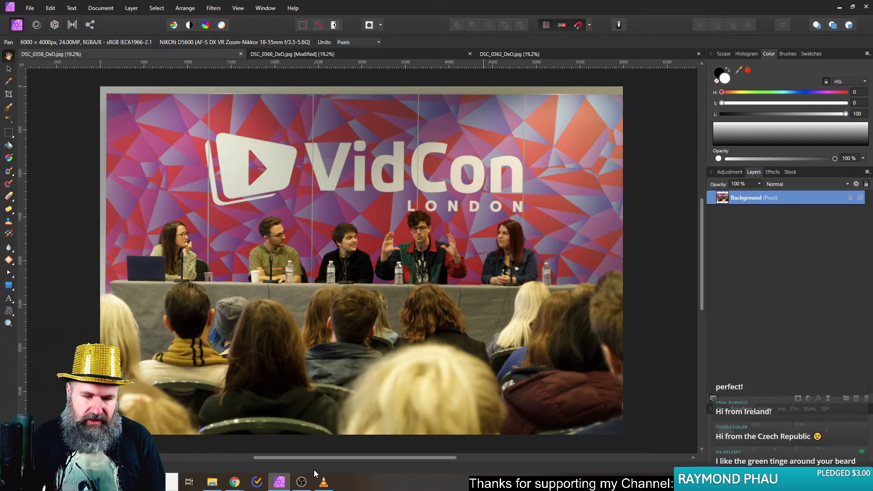
Switch to the YouTube live chat pop-out window and reposition it over the photo editor
mouse_move(235, 486)
left_click(307, 441)
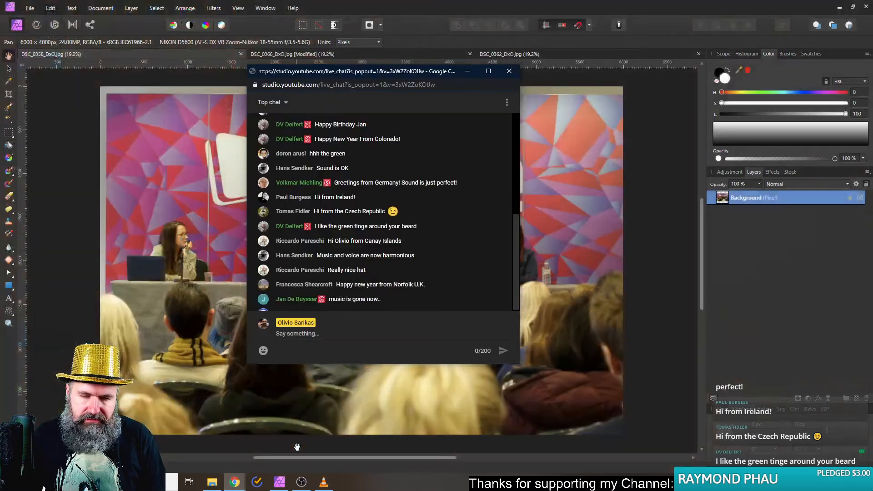
left_click_drag(406, 72, 872, 138)
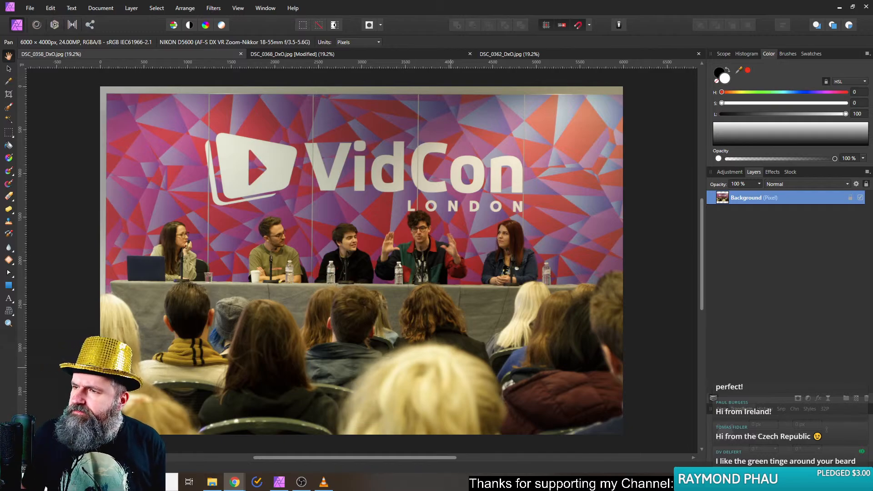
left_click_drag(872, 27, 606, 23)
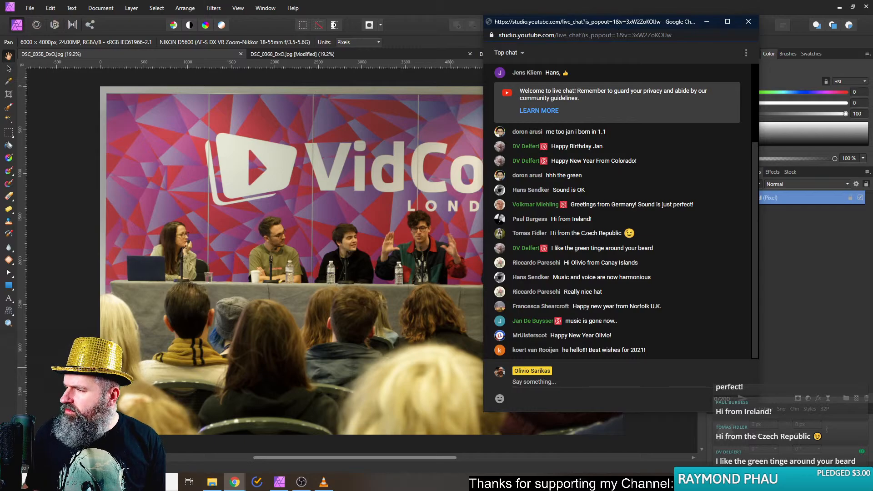
key("alt+Tab")
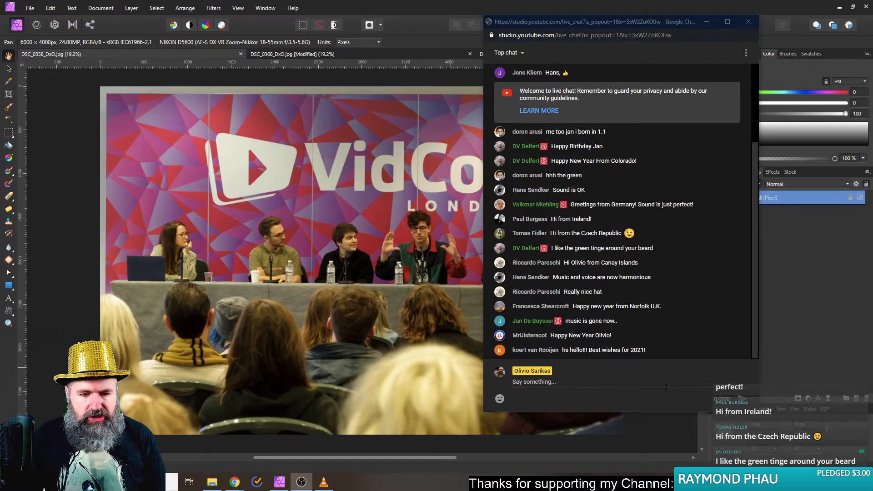
Switch to the main Chrome window and open the Growth insights of the Super Fan Community Facebook group
mouse_move(234, 481)
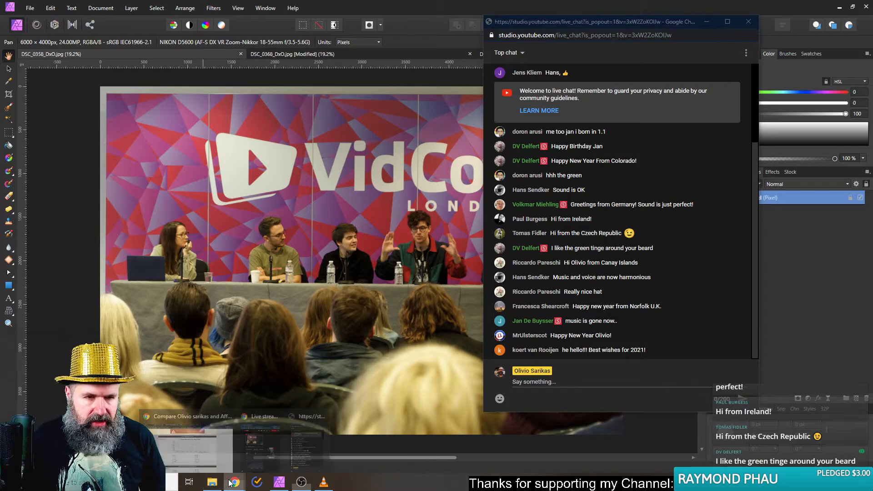
left_click(215, 456)
left_click(382, 7)
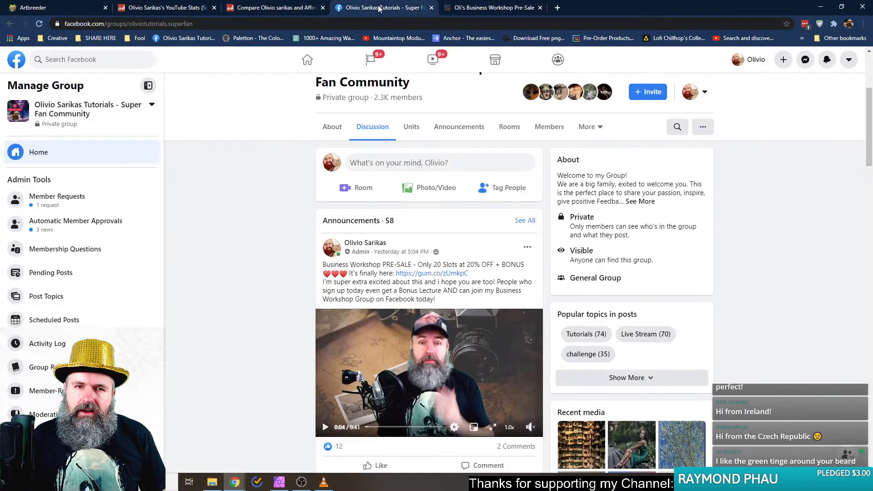
scroll(91, 305, "down", 4)
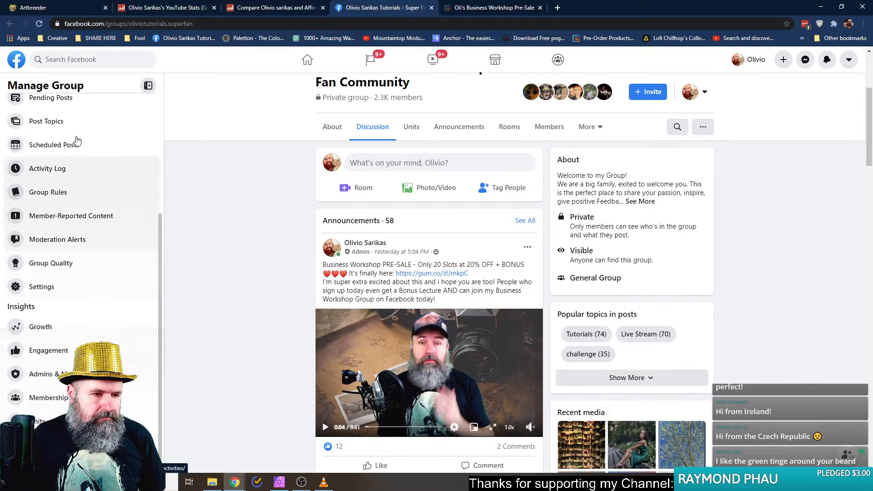
left_click(75, 327)
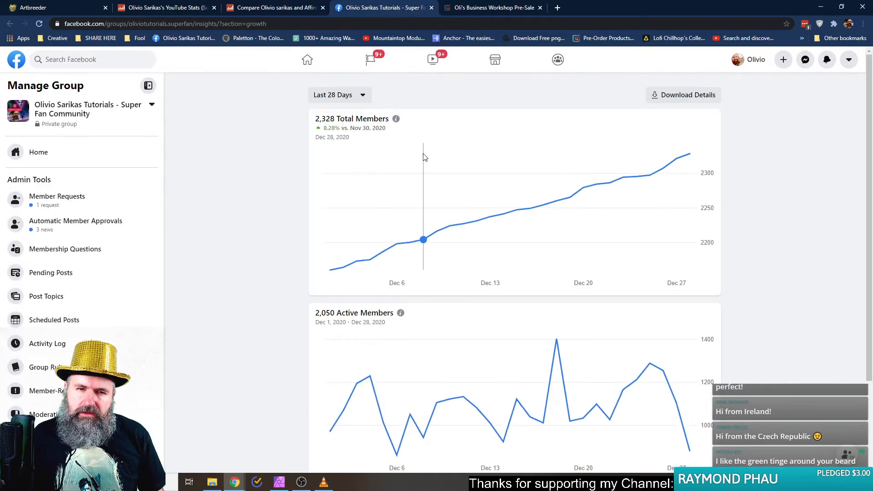
mouse_move(423, 157)
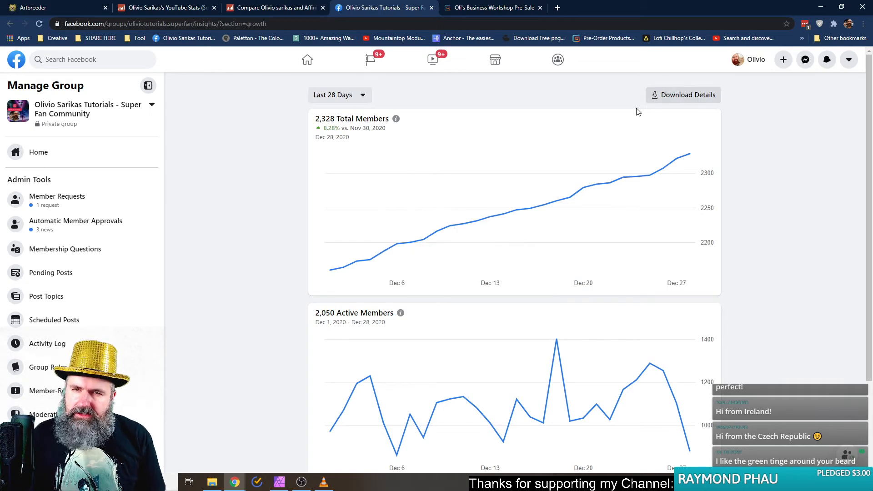
Set a custom date range of February 27, 2020 for the group's growth insights
left_click(360, 97)
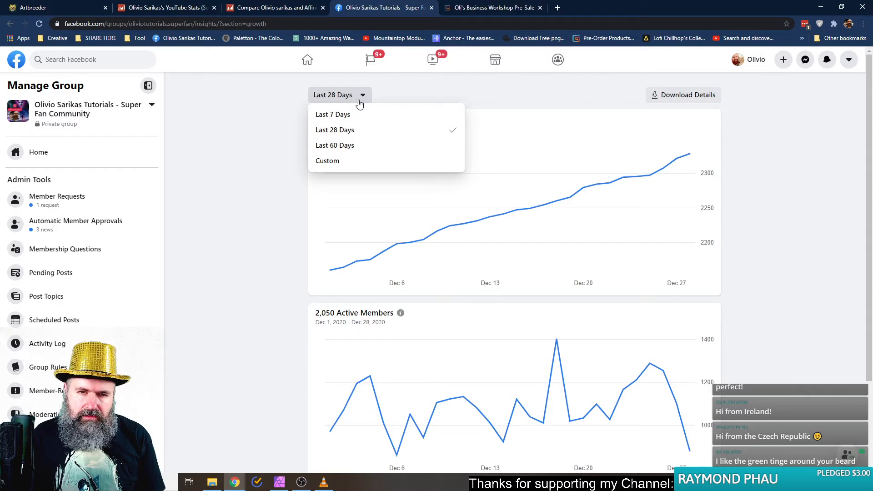
left_click(348, 162)
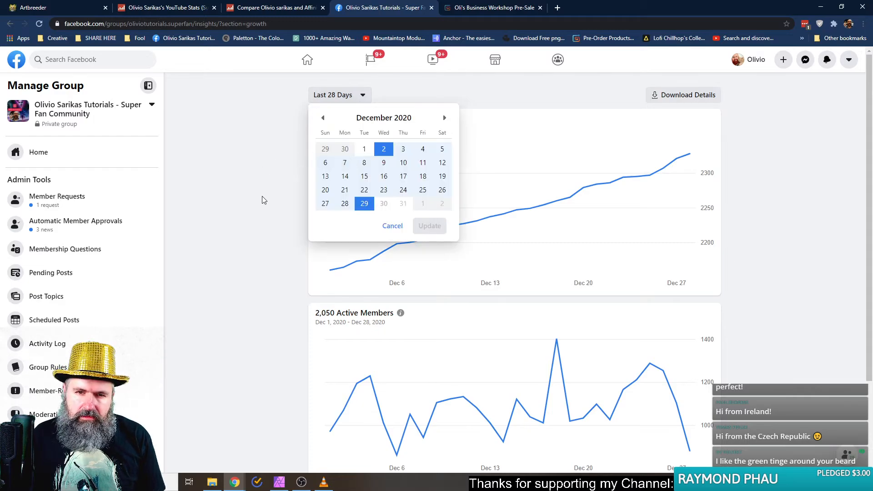
left_click(323, 118)
left_click(323, 118)
left_click(323, 118)
left_click(323, 119)
left_click(323, 119)
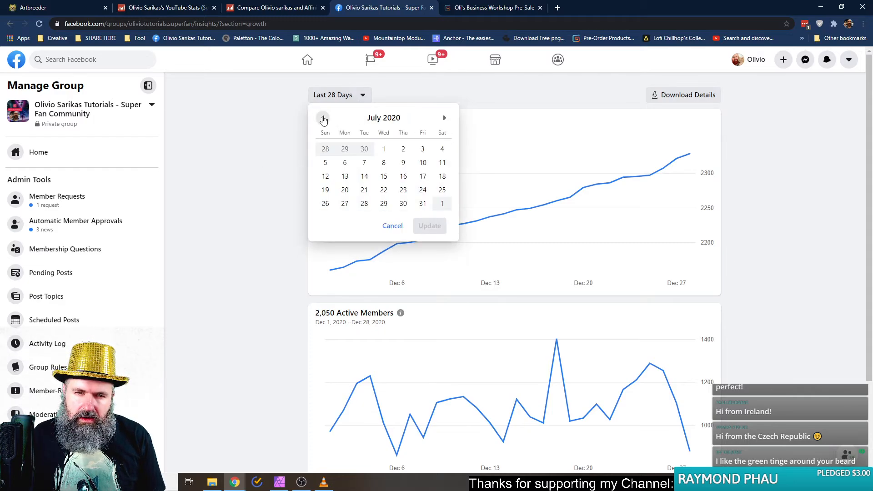
left_click(323, 118)
left_click(323, 118)
left_click(323, 119)
left_click(323, 118)
left_click(323, 119)
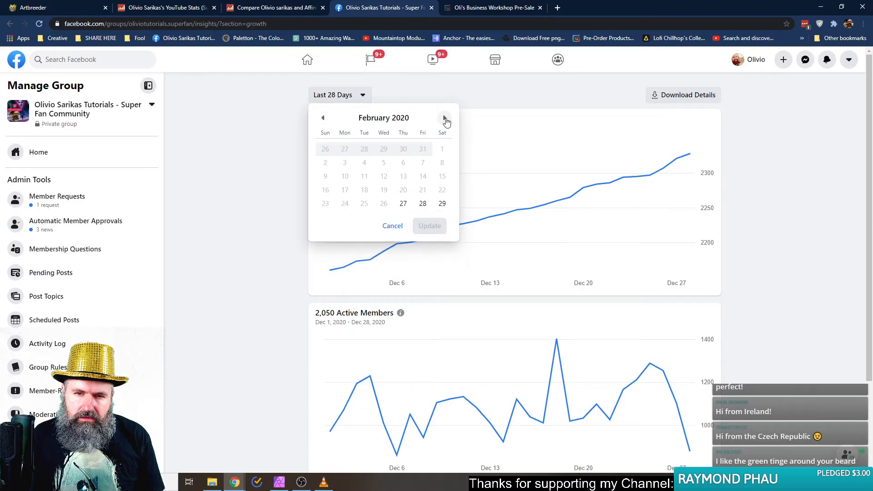
left_click(403, 205)
left_click(430, 227)
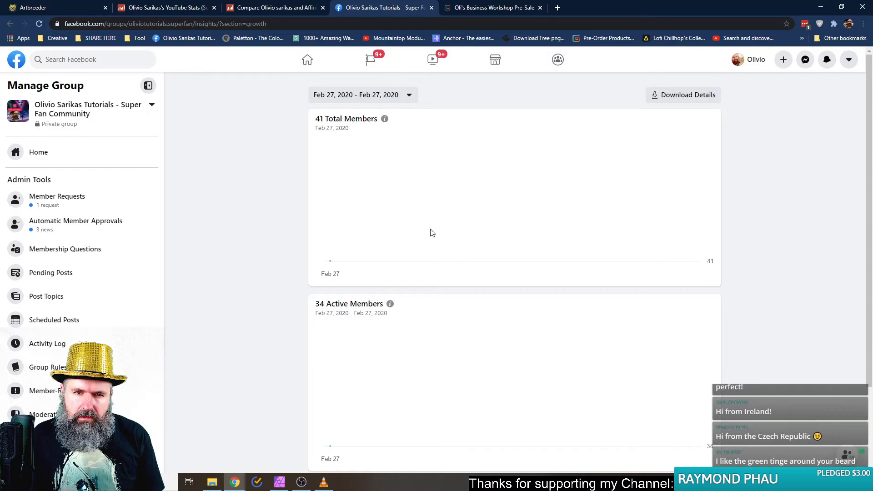
Try to extend the custom growth range from February 27, 2020 through December 29, 2020
left_click(390, 95)
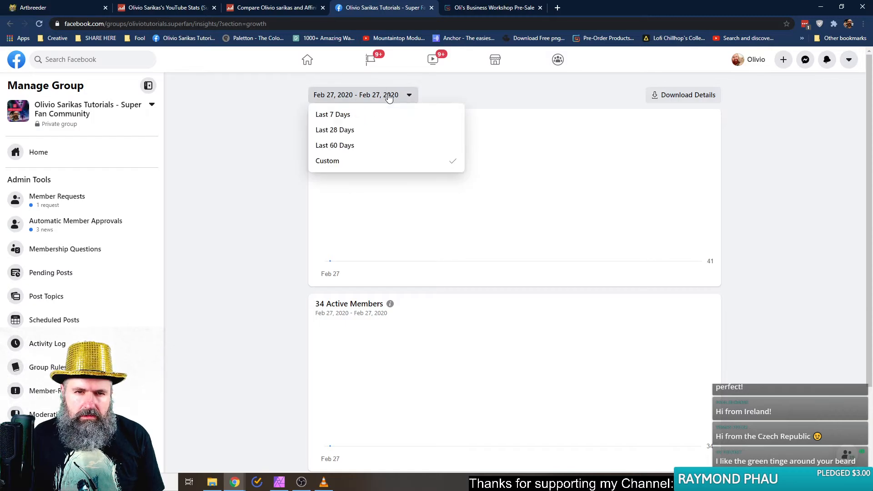
left_click(348, 166)
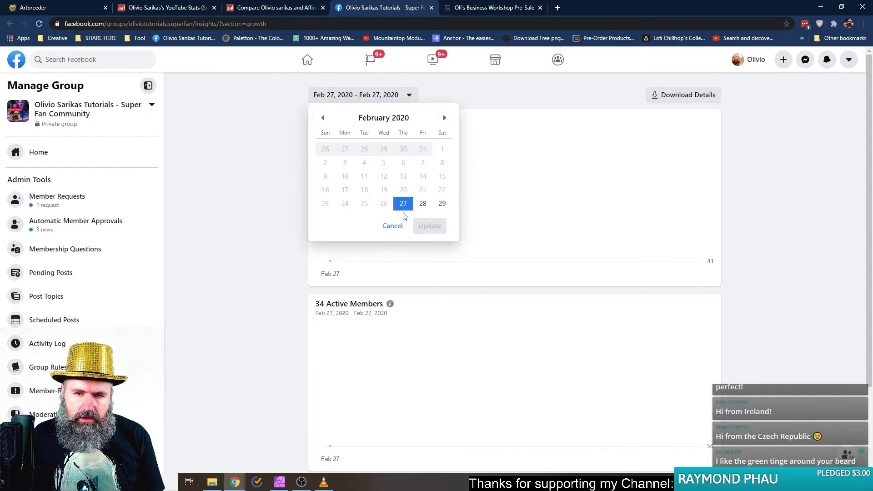
left_click(403, 204)
left_click(445, 117)
left_click(444, 118)
left_click(444, 117)
left_click(444, 118)
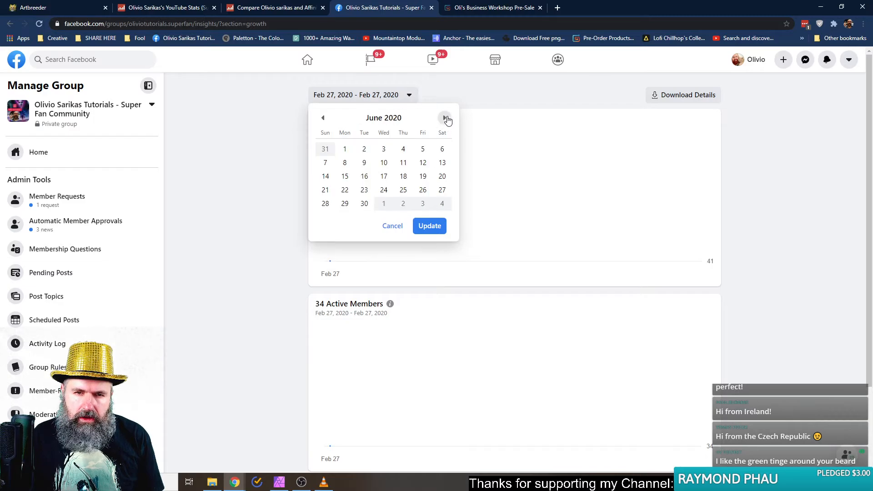
left_click(446, 118)
left_click(445, 118)
left_click(445, 118)
left_click(445, 118)
left_click(445, 118)
left_click(445, 118)
left_click(445, 118)
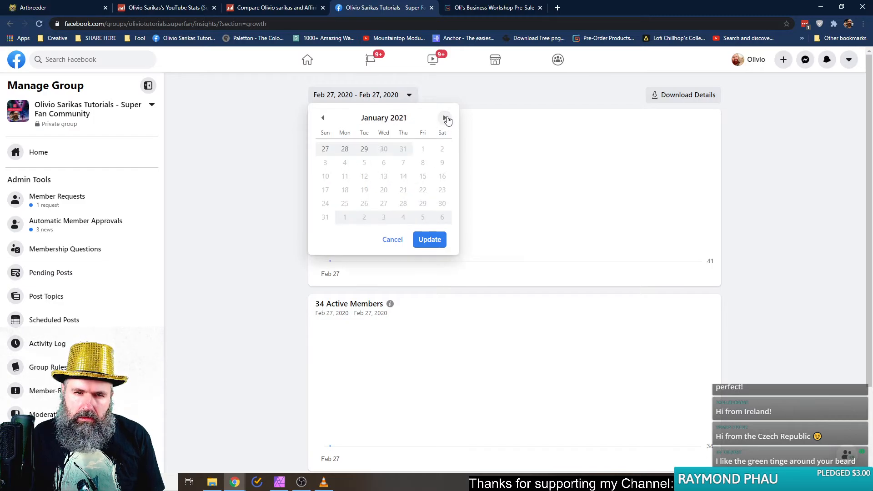
left_click(323, 117)
left_click(365, 204)
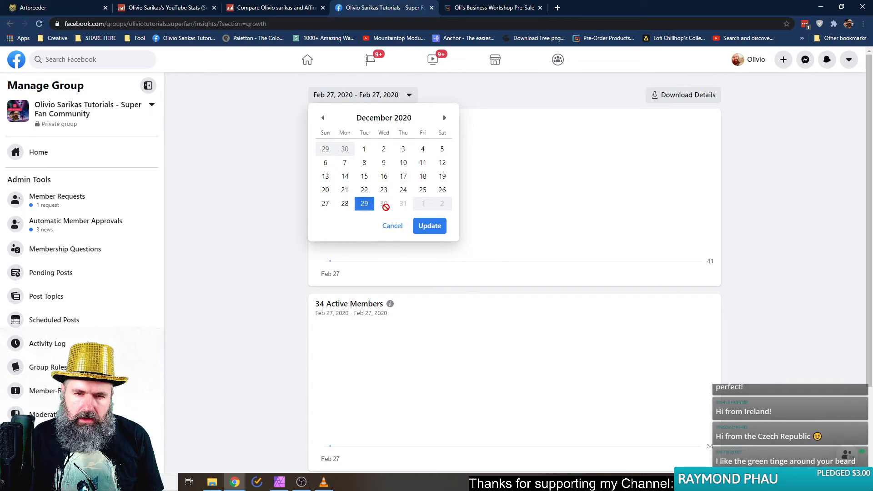
left_click(420, 226)
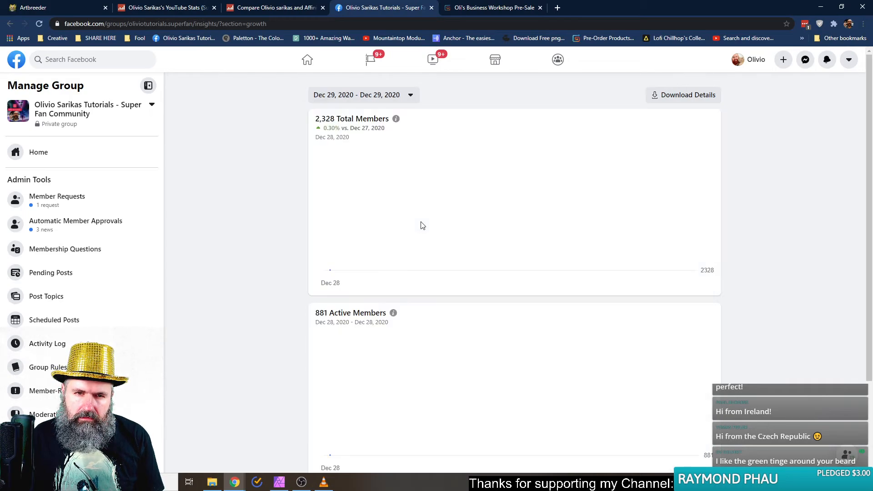
Set the growth insights period to Last 60 Days and examine points along the Total Members chart
left_click(403, 96)
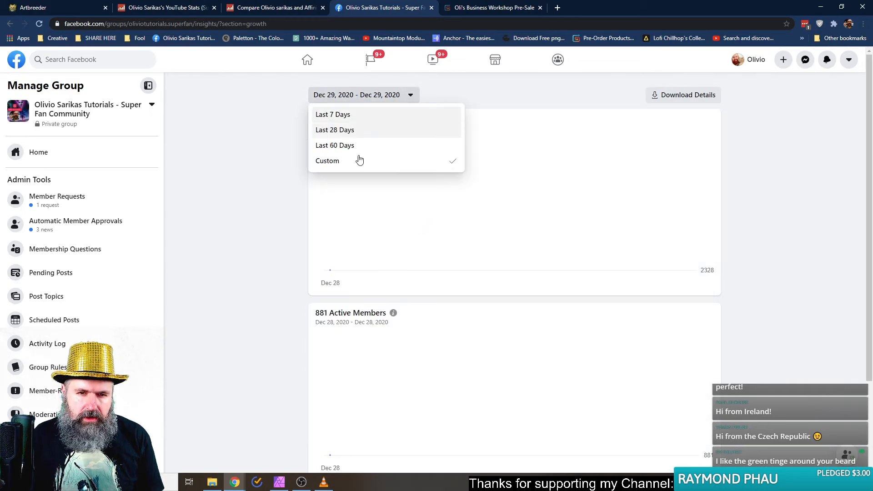
left_click(332, 147)
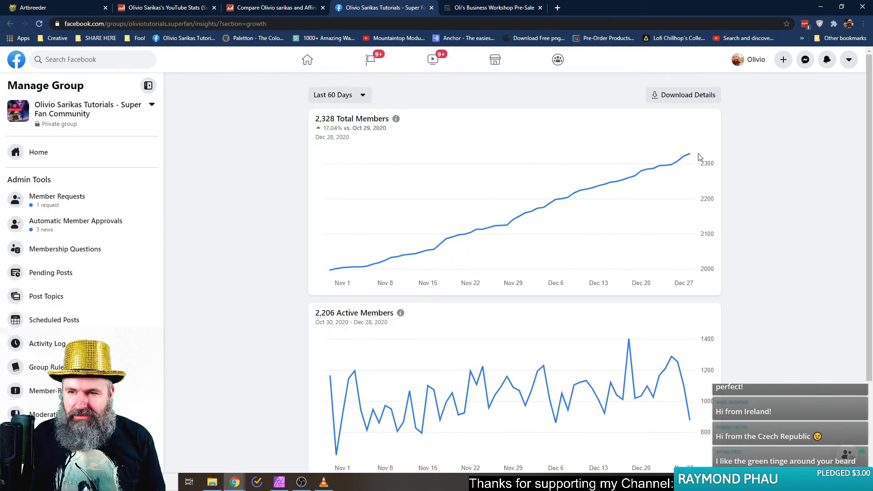
mouse_move(686, 157)
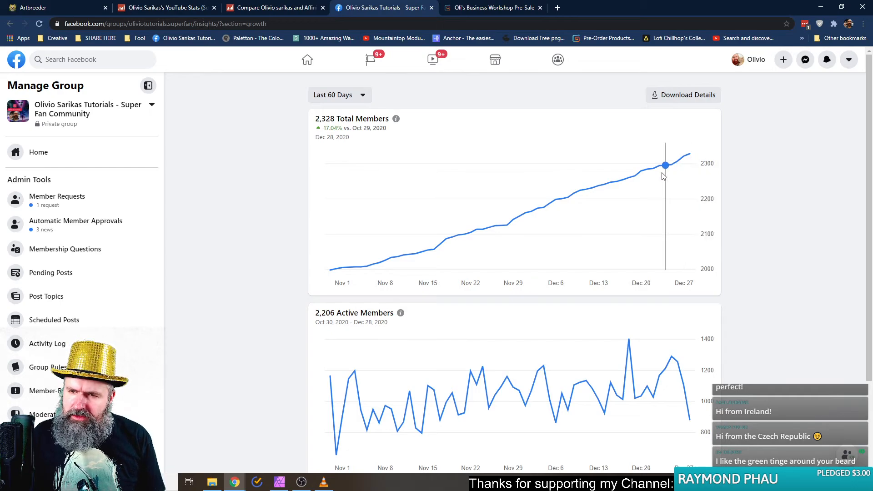
mouse_move(336, 282)
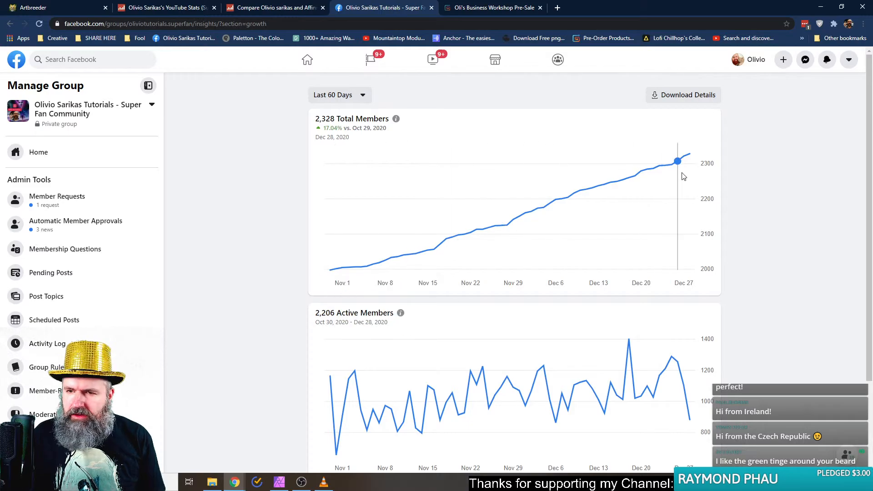
mouse_move(379, 179)
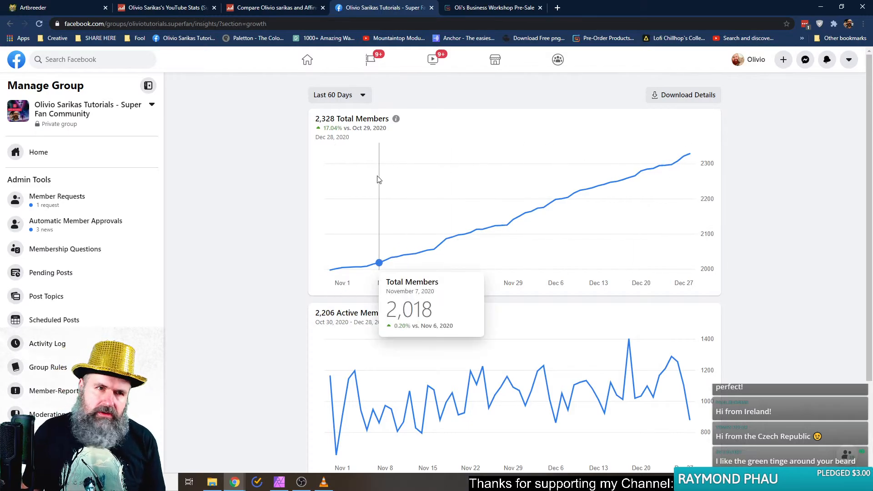
Return to the group's home feed and open the Business Workshop pre-sale announcement's gum.co link in a new tab
left_click(88, 199)
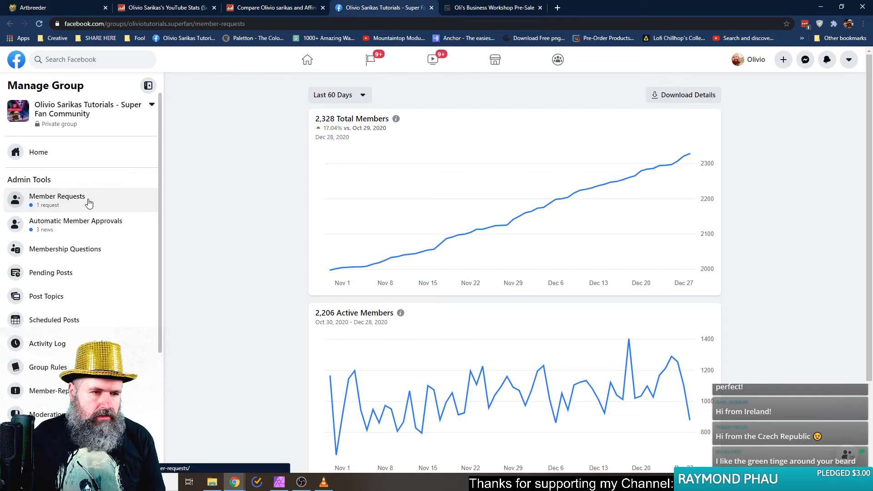
left_click(40, 152)
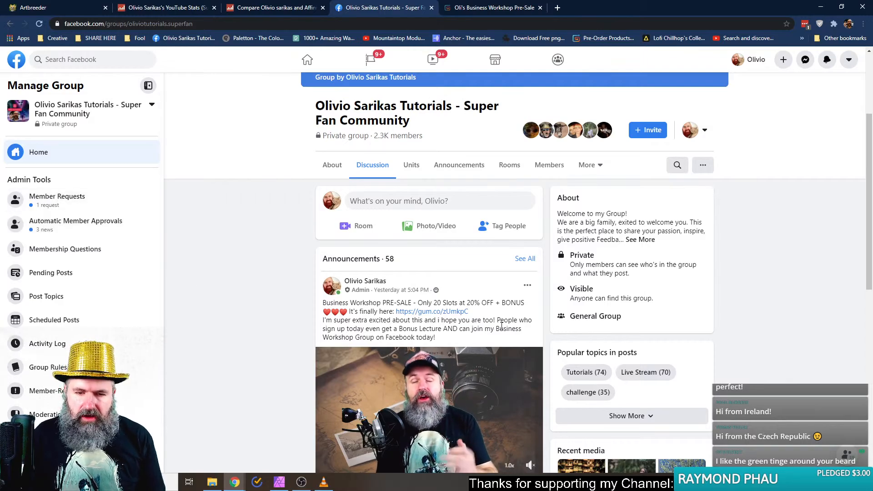
scroll(345, 273, "down", 2)
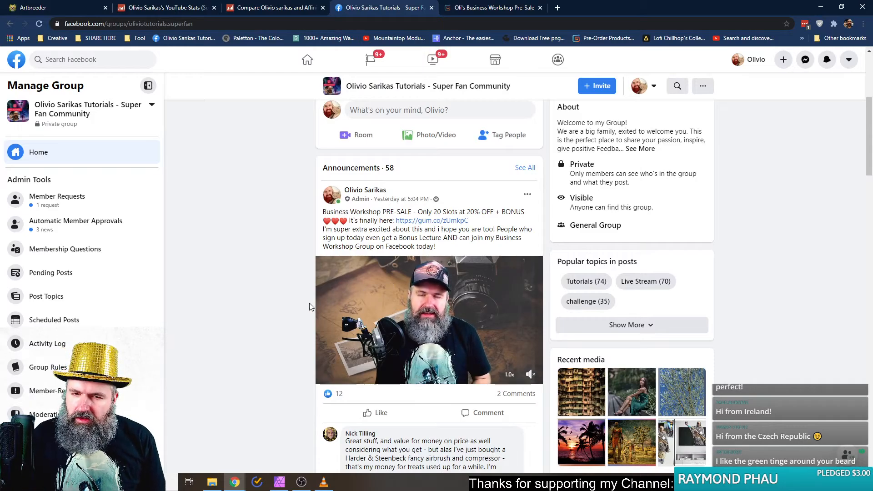
right_click(438, 225)
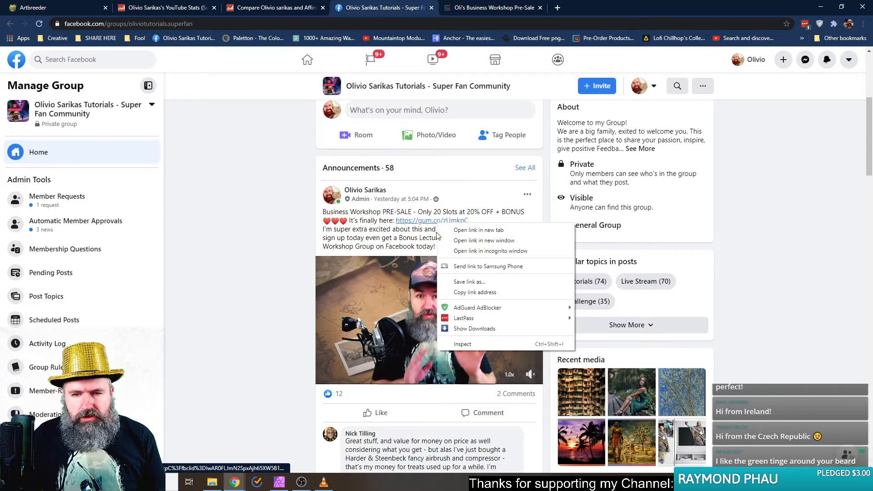
left_click(462, 230)
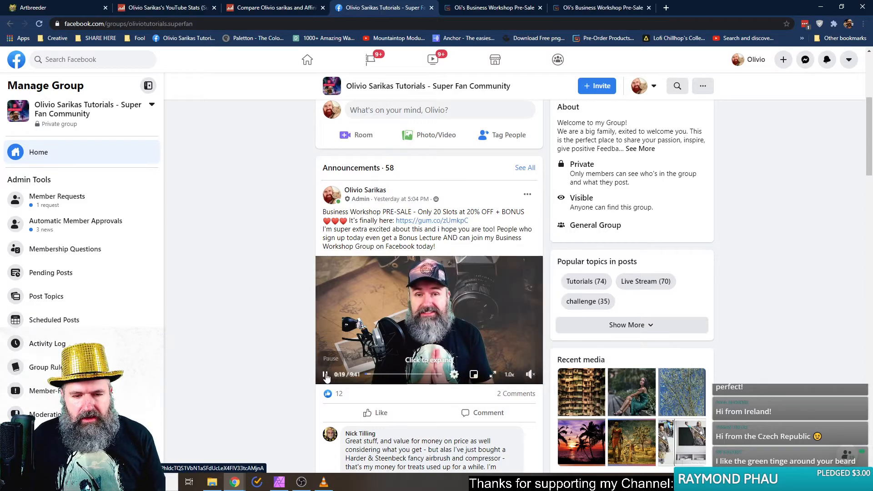
Pause the announcement video and close the duplicate Business Workshop Pre-Sale page
left_click(326, 374)
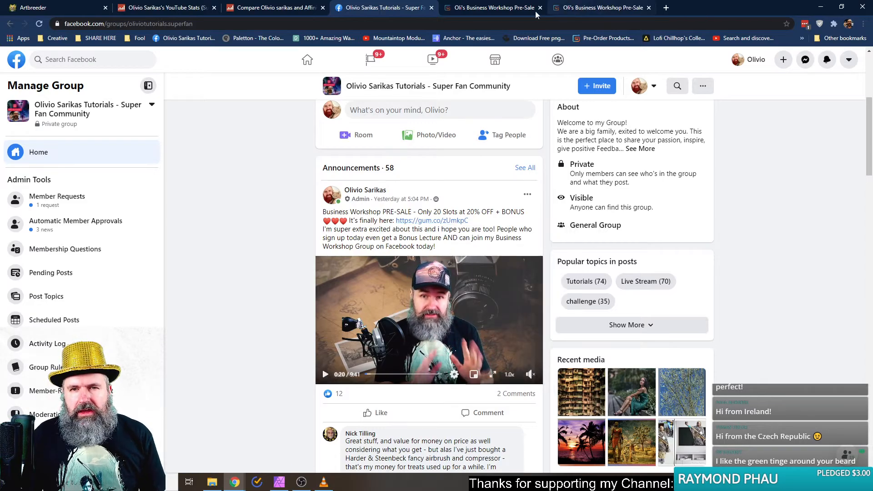
left_click(478, 9)
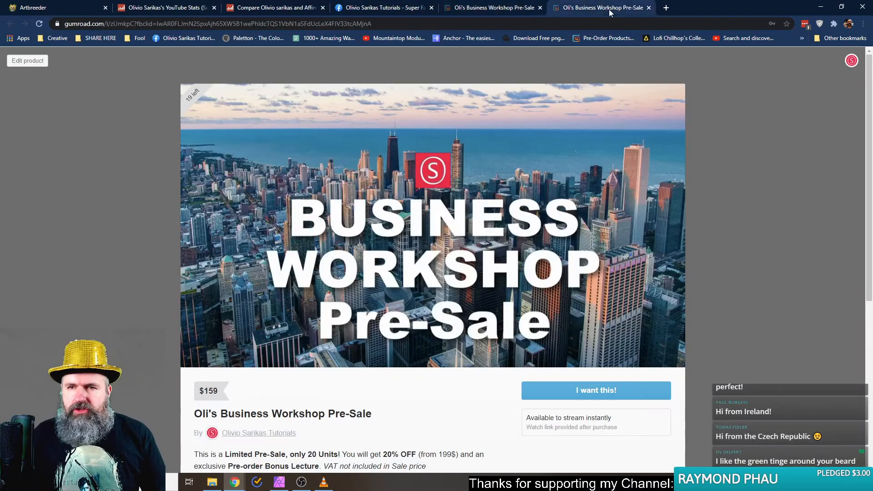
left_click(649, 8)
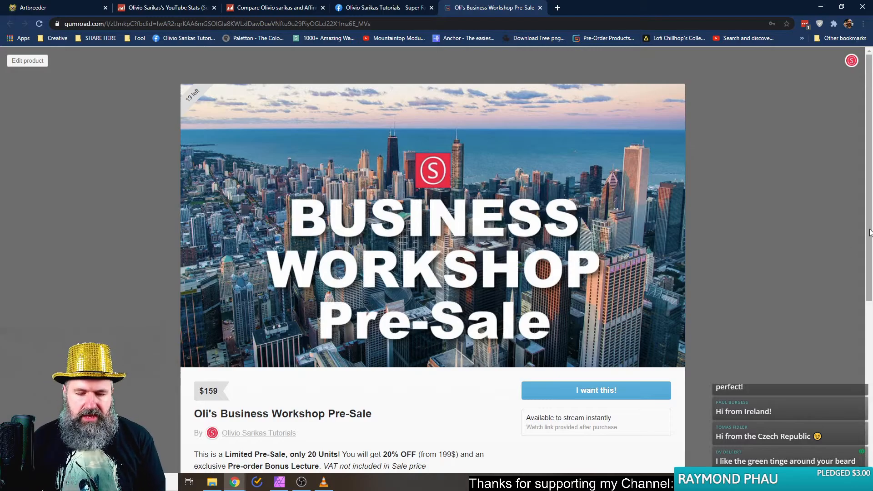
Bring the YouTube live chat window up over the pre-sale page and move it aside to uncover the page
mouse_move(235, 483)
left_click(292, 457)
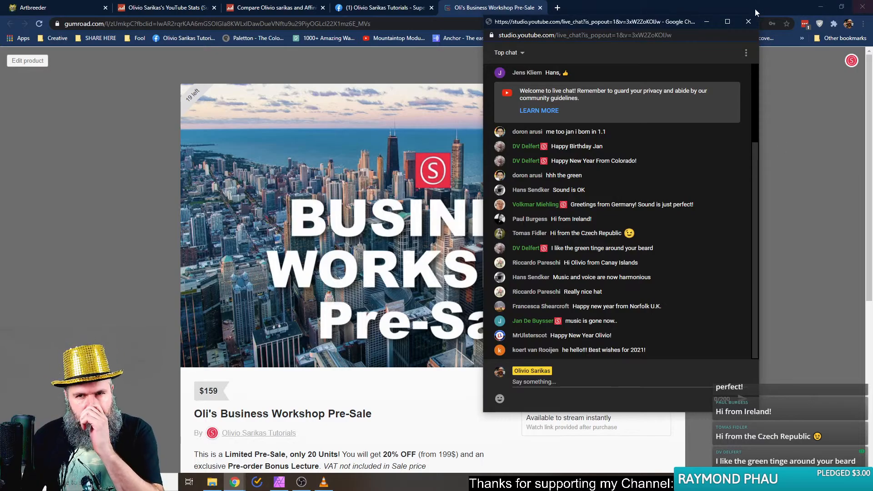
left_click_drag(585, 24, 766, 30)
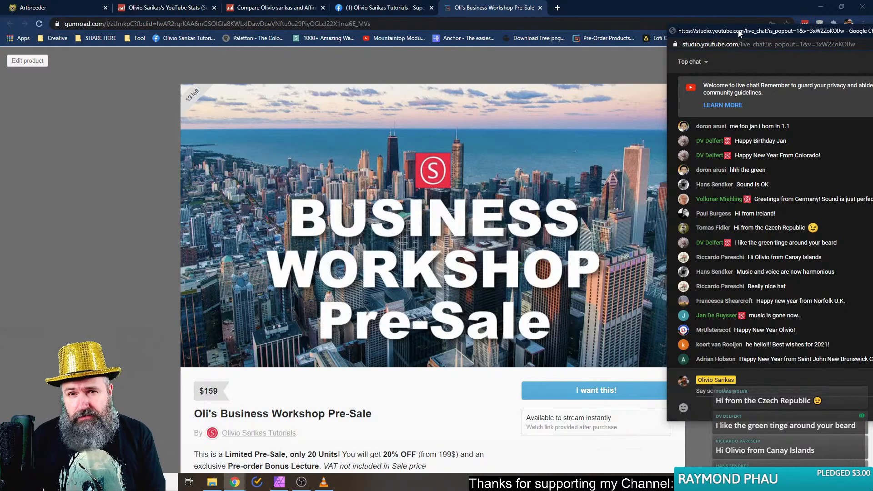
Show the header of the Facebook fan group's page and return to the Business Workshop pre-sale page
left_click(378, 7)
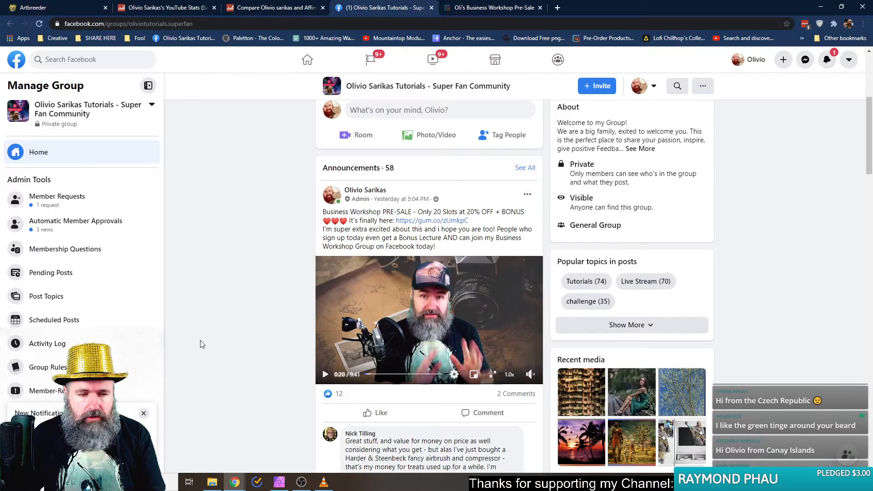
scroll(242, 329, "up", 5)
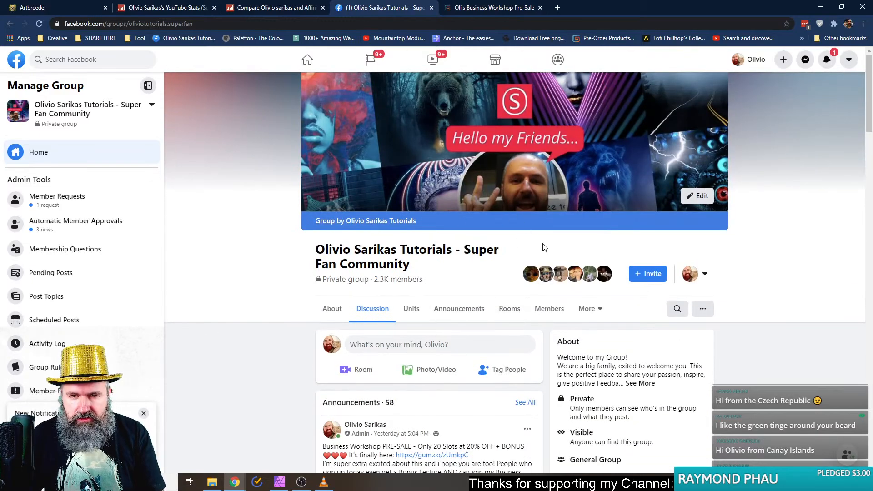
left_click(463, 10)
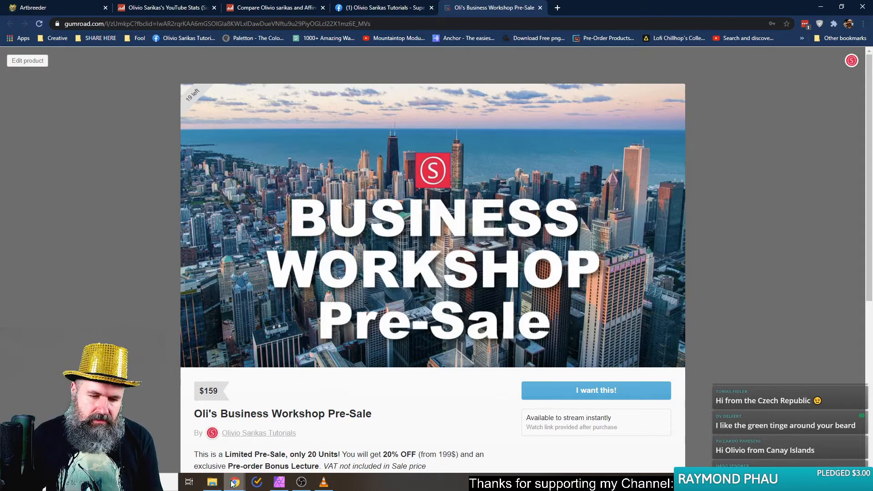
Bring the live chat back over the pre-sale page, move it fully into view to read messages, and shift it aside again
mouse_move(235, 483)
left_click(305, 448)
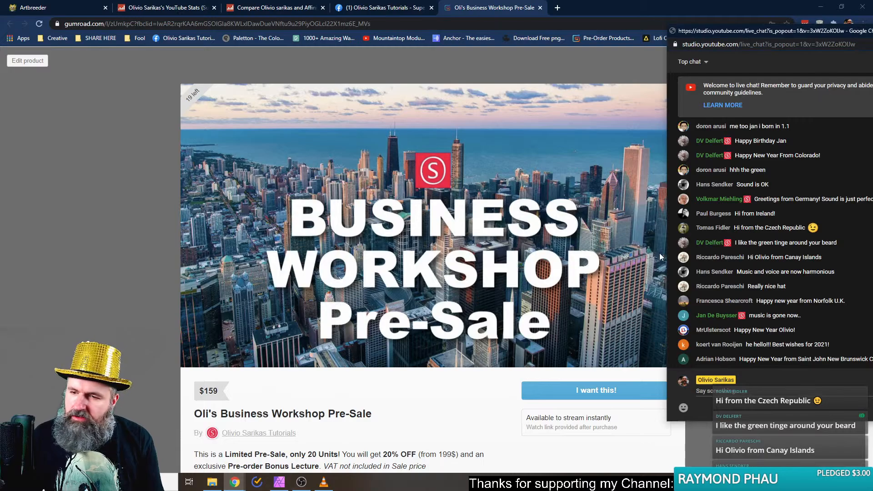
left_click_drag(768, 30, 603, 27)
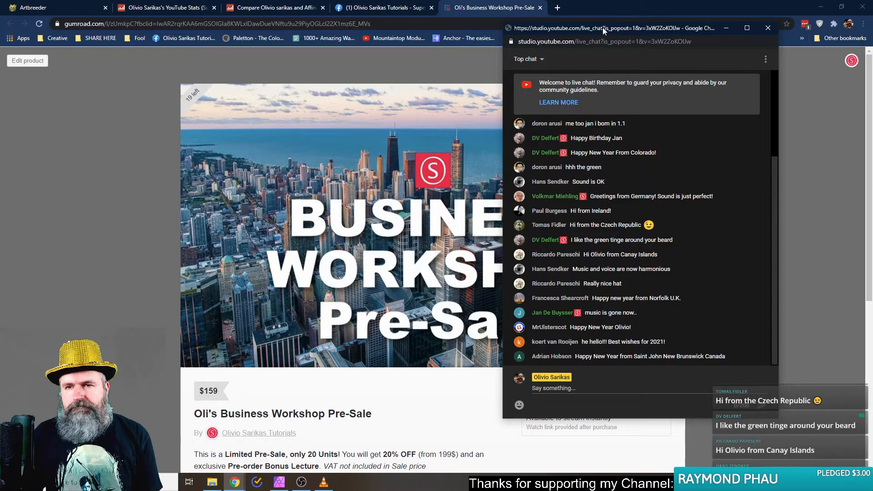
left_click_drag(602, 27, 801, 46)
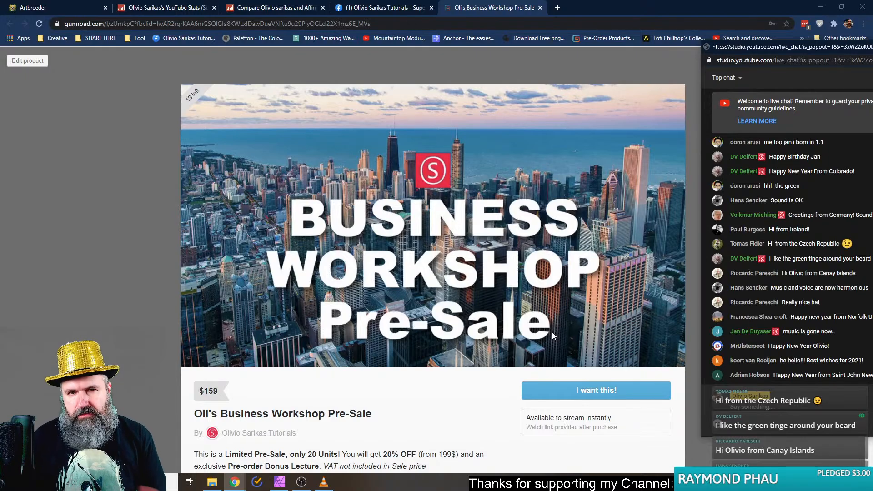
Highlight the "20 Slots at 20% OFF + BONUS" wording in the Facebook group's pre-sale announcement
left_click(380, 7)
scroll(447, 278, "down", 3)
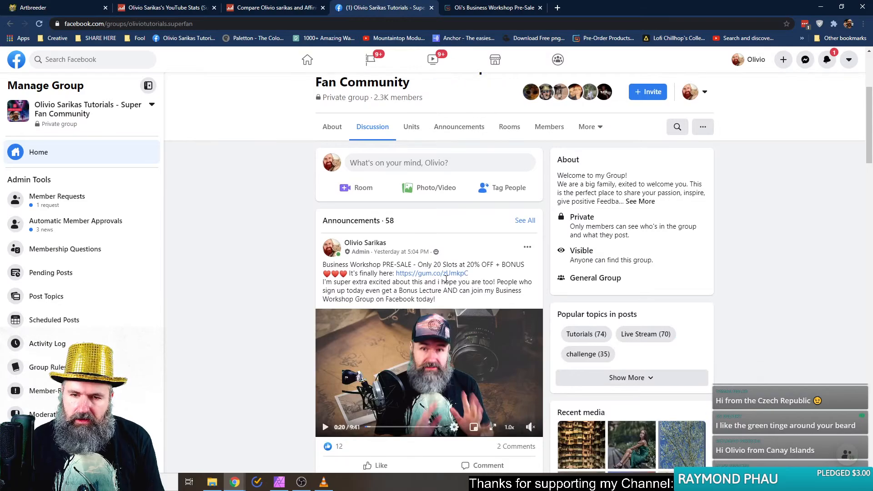
left_click_drag(437, 267, 525, 265)
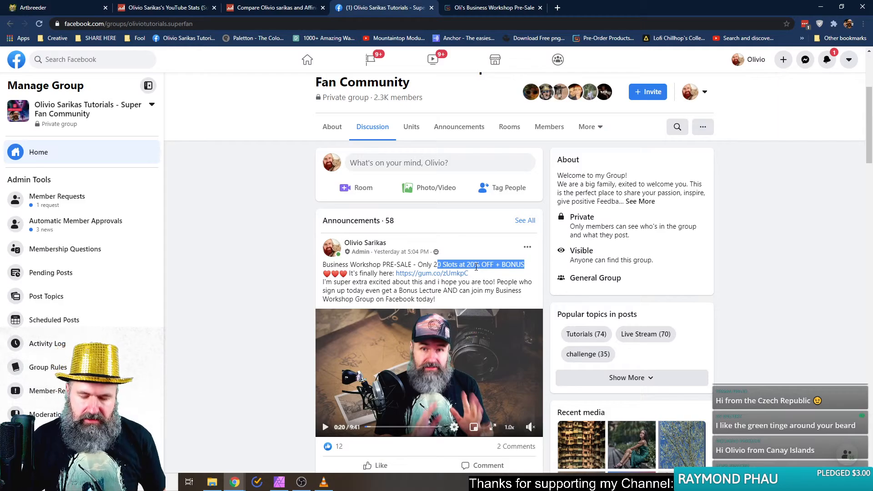
left_click(279, 483)
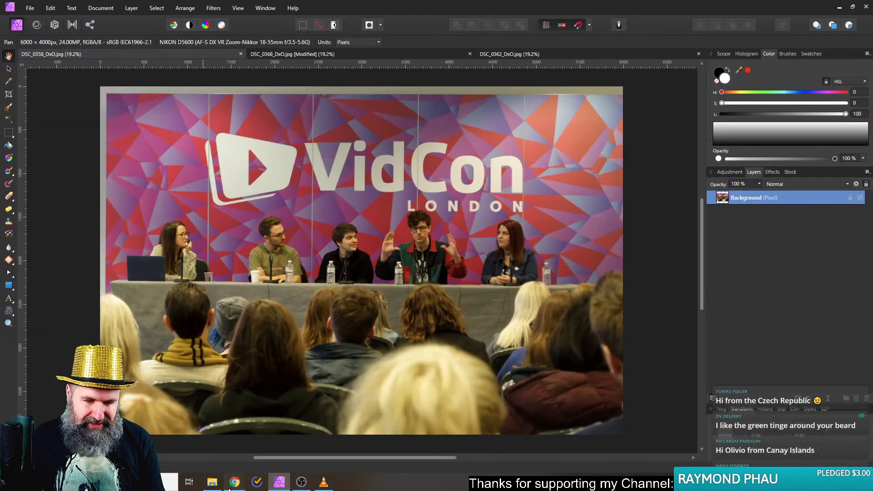
mouse_move(233, 483)
left_click(208, 446)
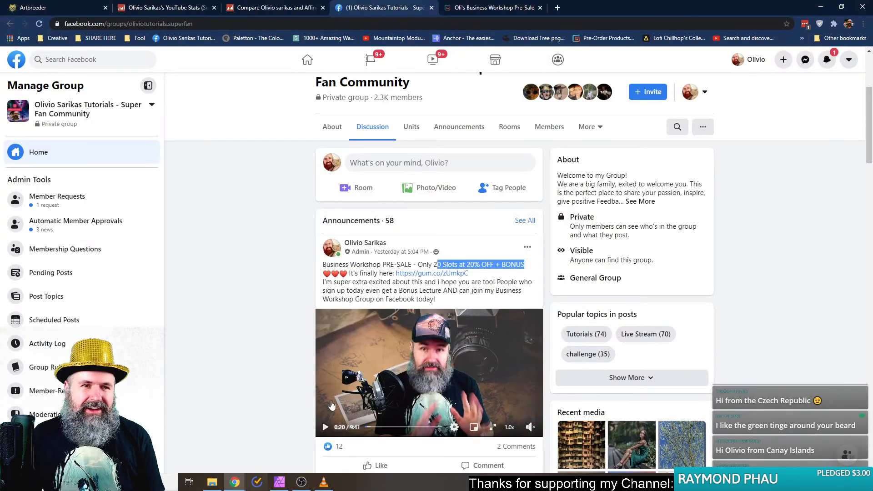
Bring the live chat window over the Facebook group page and move it fully into view
left_click(235, 482)
left_click(314, 456)
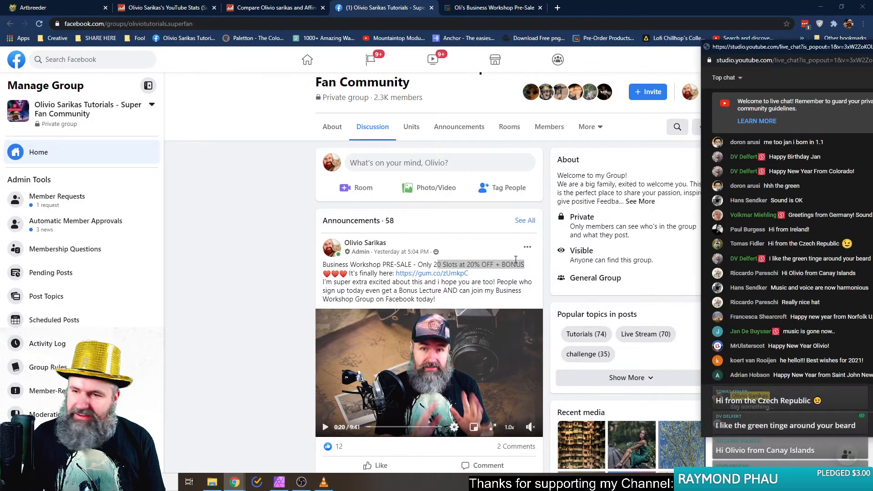
left_click_drag(784, 44, 639, 28)
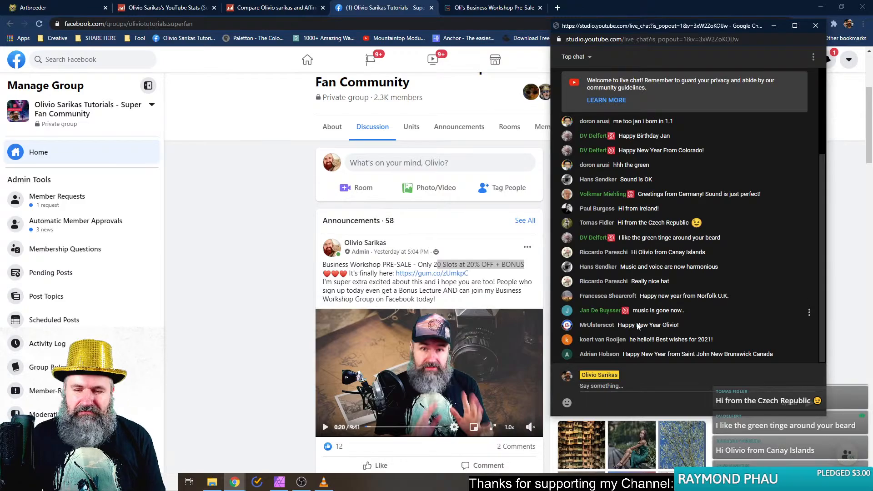
left_click(489, 10)
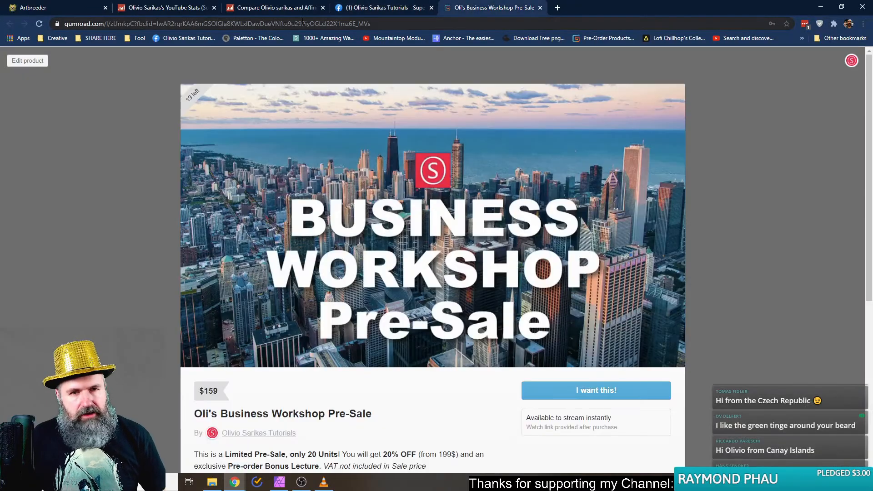
left_click(392, 8)
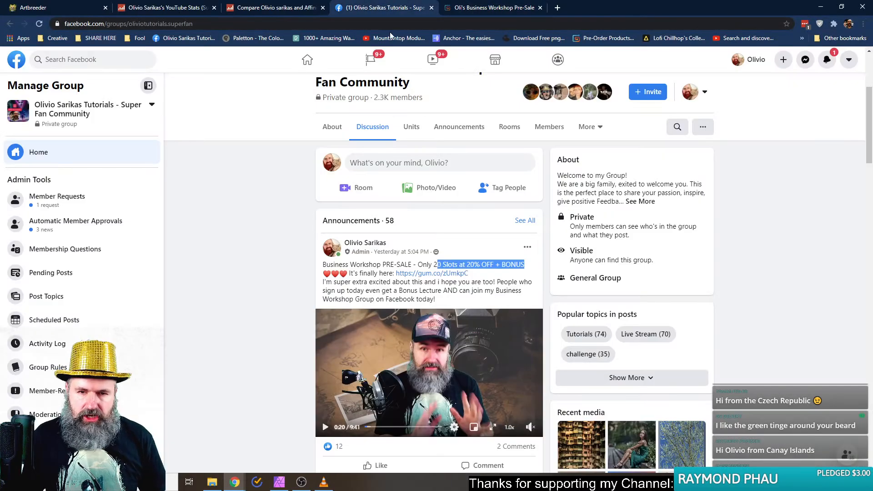
left_click_drag(471, 274, 396, 274)
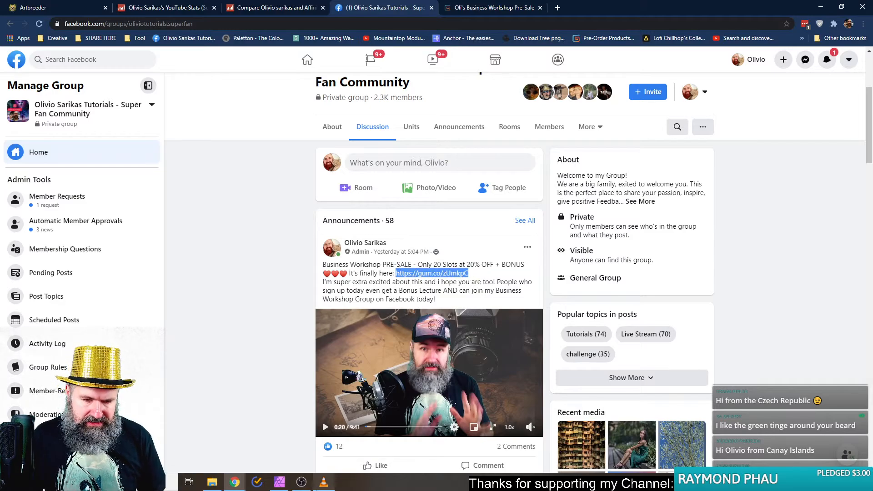
left_click(293, 456)
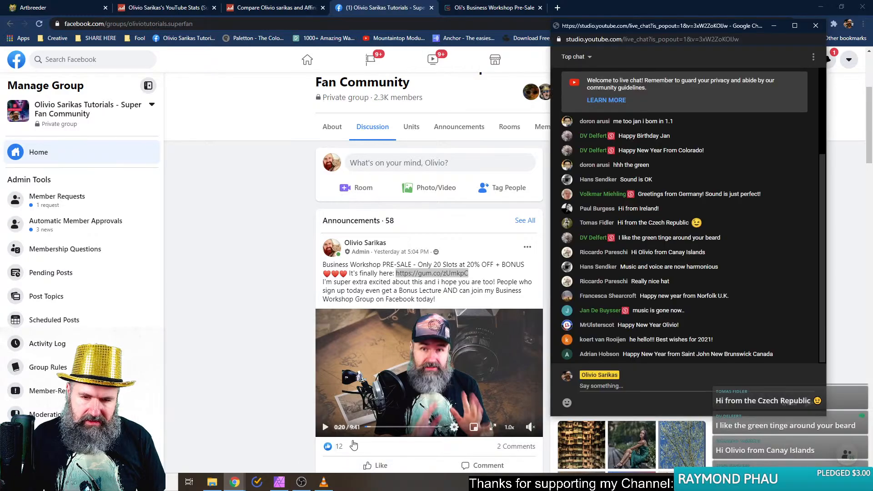
left_click(628, 387)
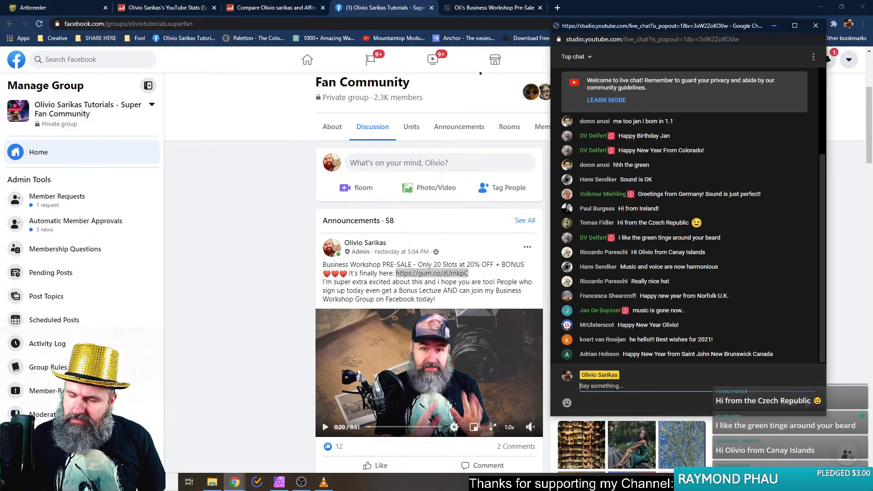
type("https://gum.co/zUmkpC")
key("Return")
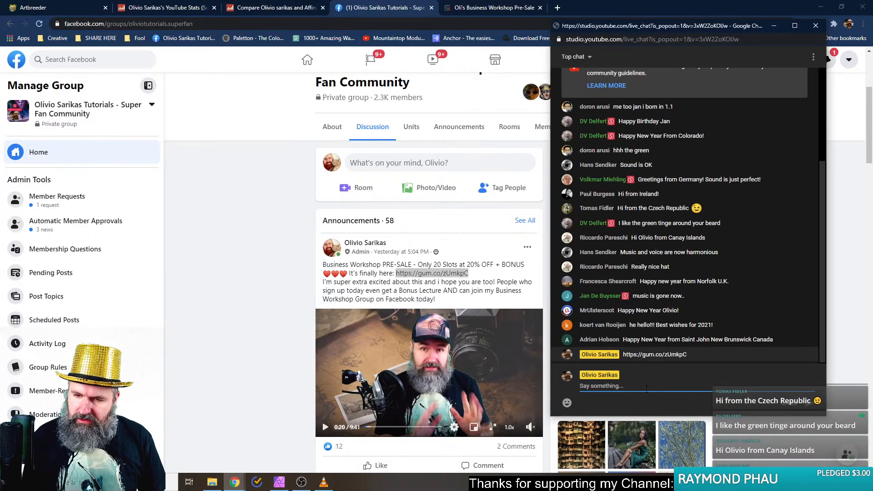
type("https://gum.co/zUmkpC")
key("Return")
type("https://gum.co/zUmkpC")
key("Return")
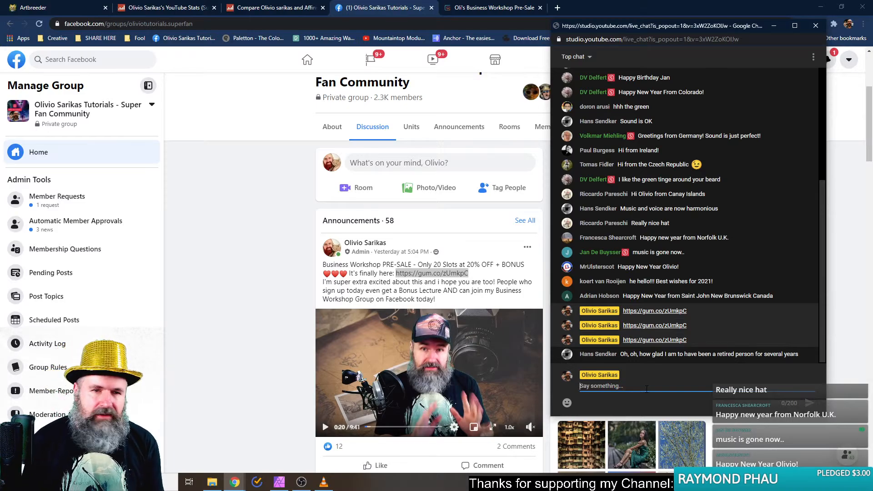
In Artbreeder, crossbreed the bearded man's portrait with the portrait of a young dark-haired man
left_click(50, 7)
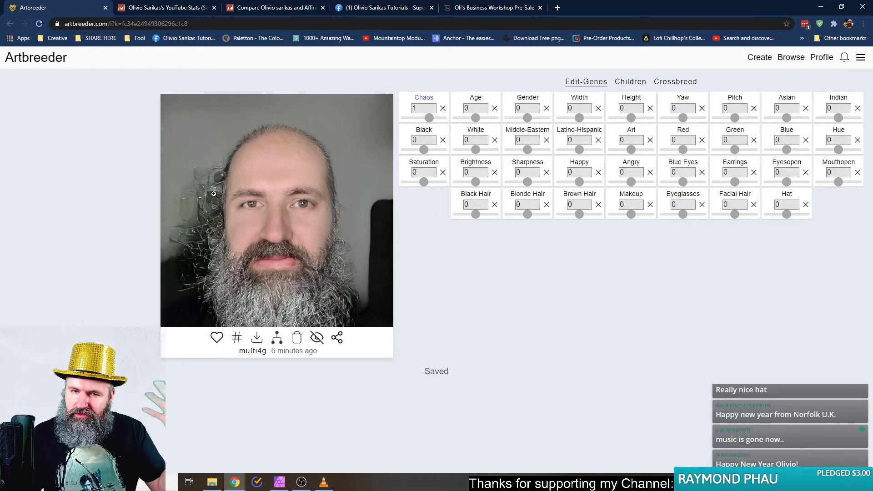
left_click(676, 81)
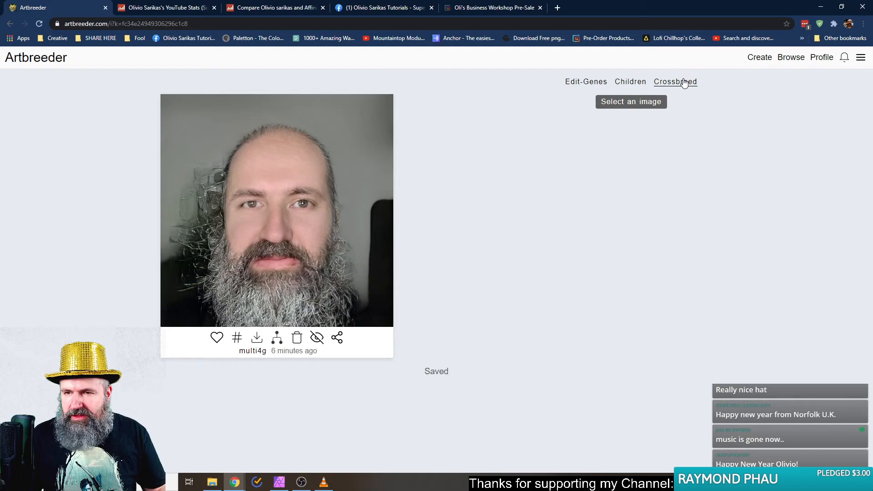
left_click(636, 101)
left_click(367, 209)
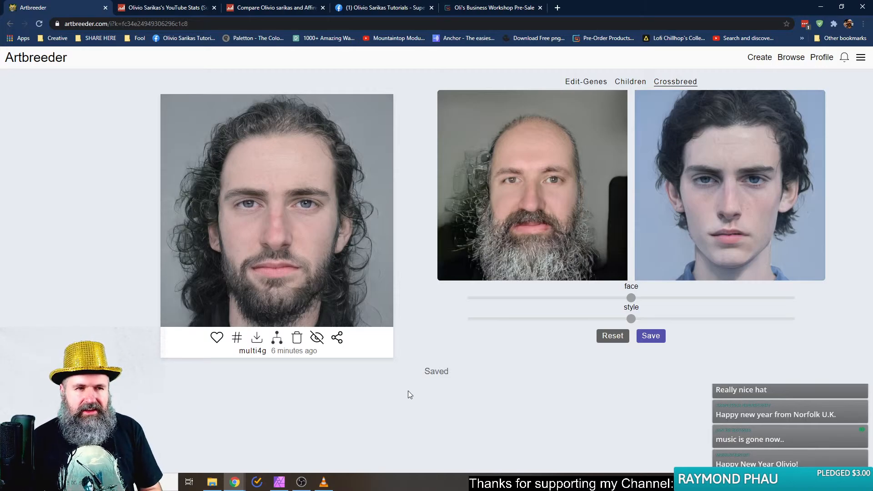
Present the Business Workshop pre-sale page and the matching announcement in the Facebook group
left_click(375, 9)
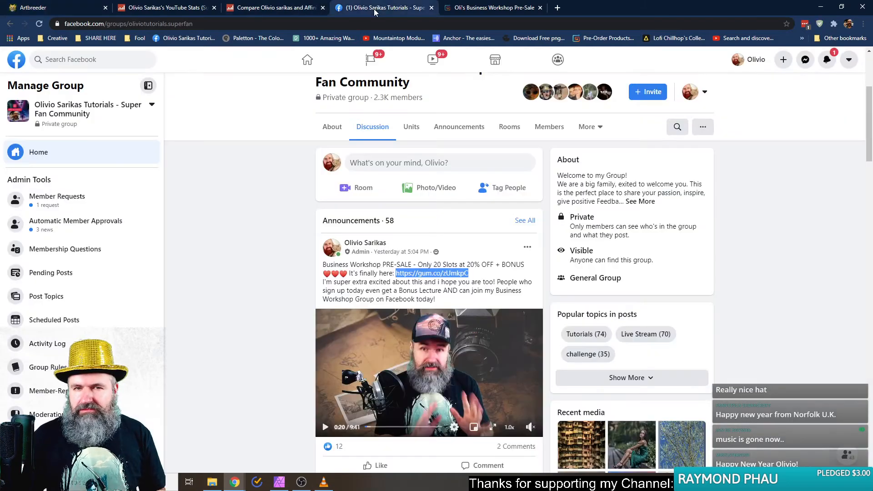
left_click(505, 10)
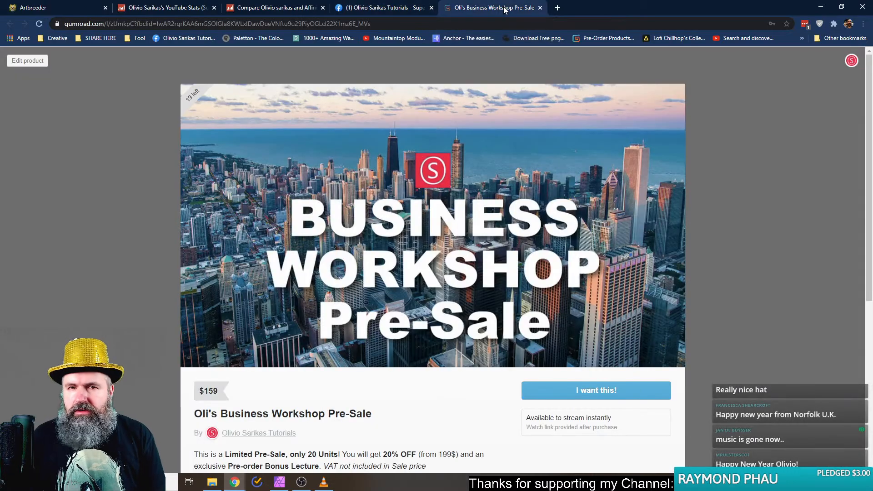
left_click(385, 8)
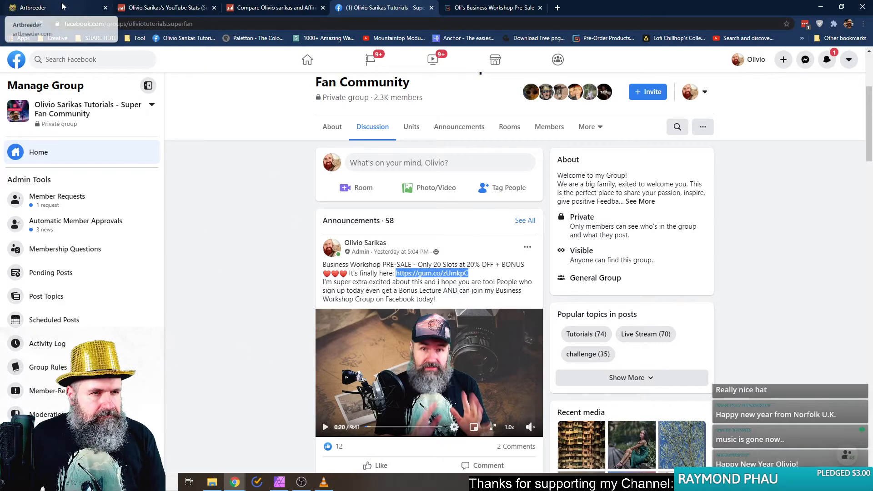
Show the Social Blade channel comparison and point out Affinity revolution in the Total Subscribers chart
left_click(268, 10)
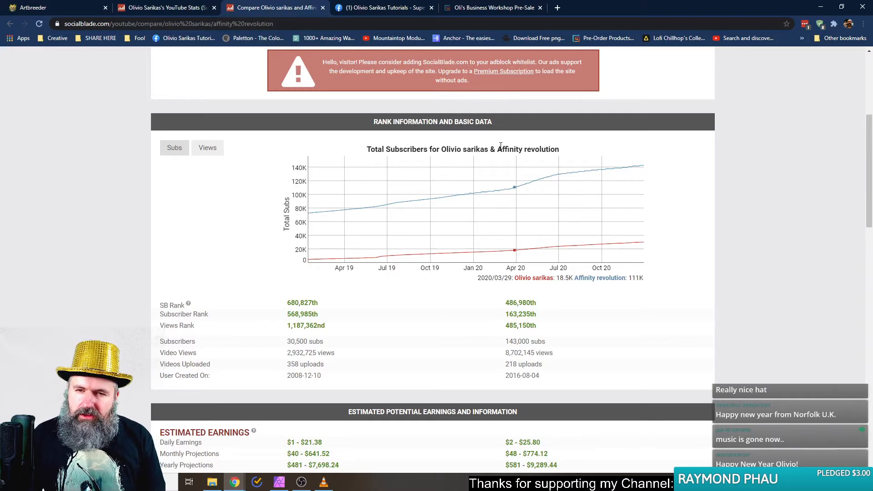
left_click_drag(500, 146, 581, 148)
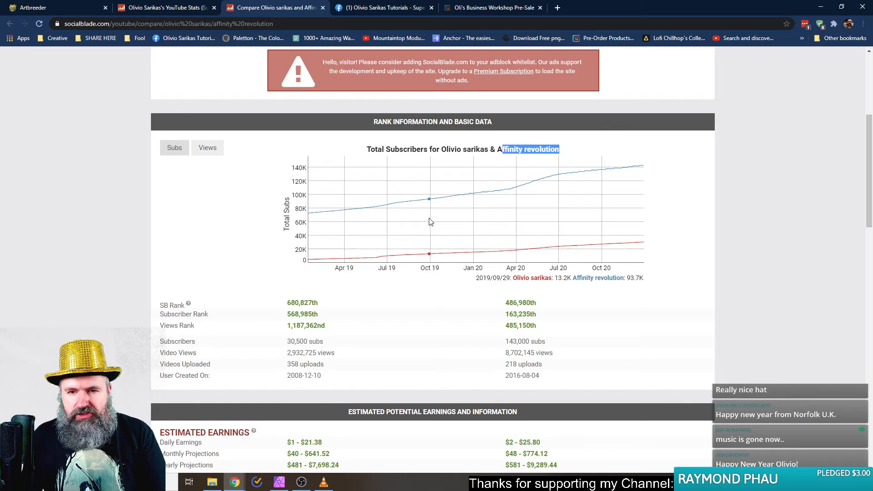
left_click(572, 151)
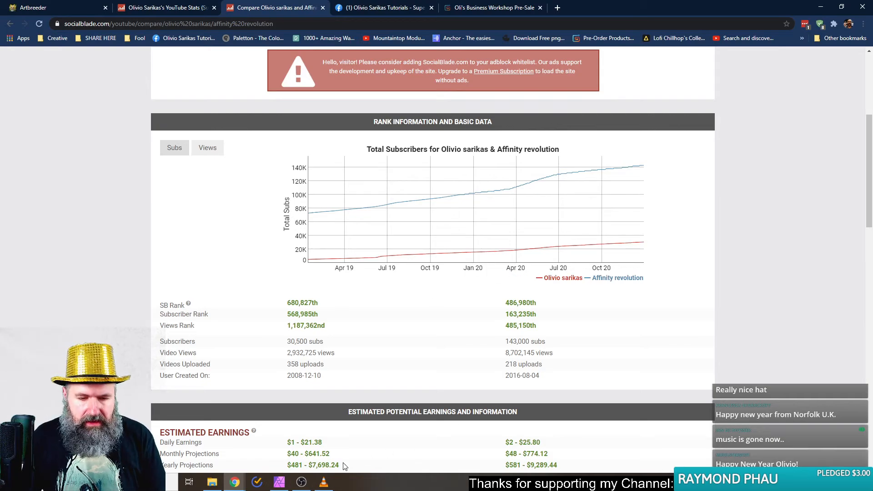
Bring the live chat window over the Social Blade comparison and reposition it to read the new messages
left_click(234, 482)
left_click(307, 444)
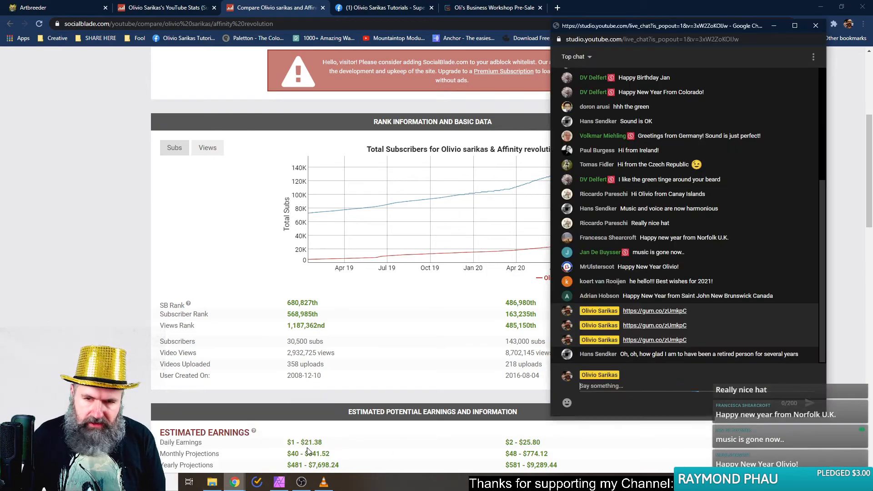
left_click_drag(688, 27, 662, 16)
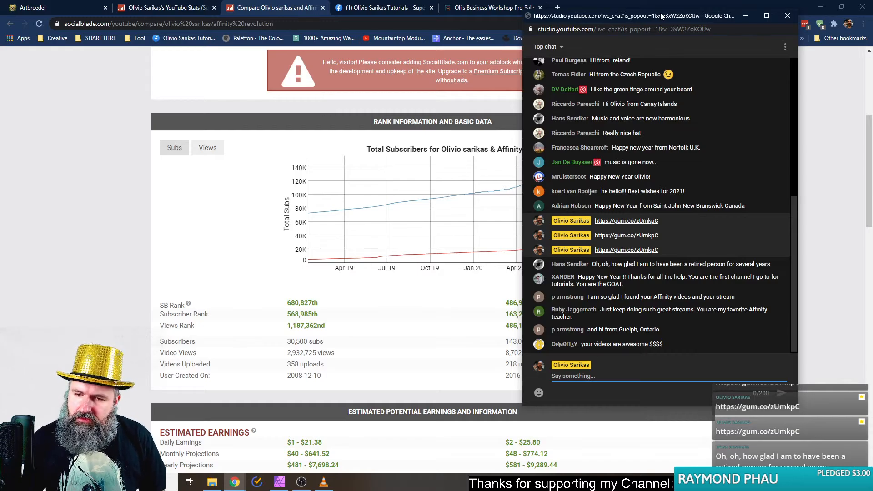
Search Google for "Guelph", copied from the viewer's greeting in the live chat, and open the city's map in Google Maps
double_click(628, 330)
key("ctrl+c")
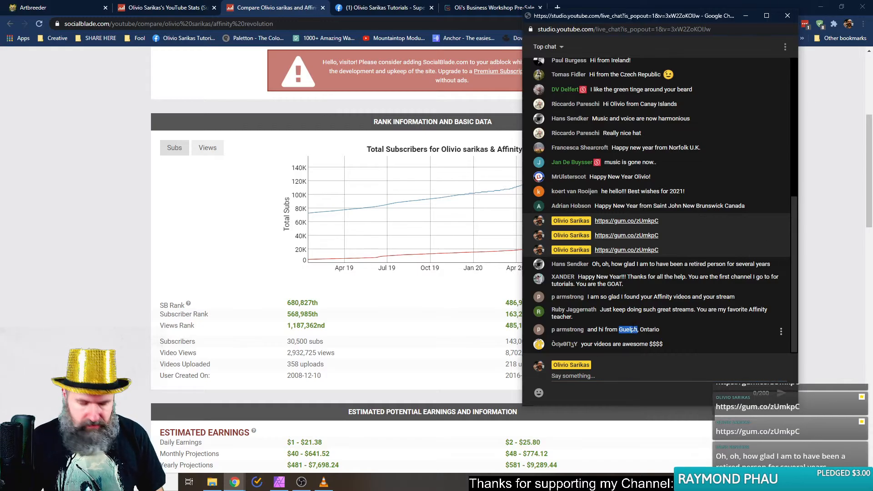
left_click(572, 3)
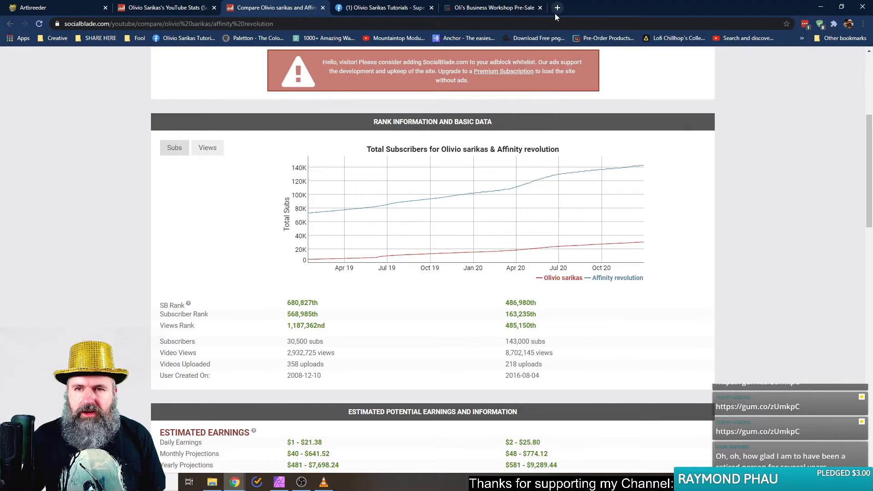
left_click(556, 9)
key("ctrl+v")
key("Return")
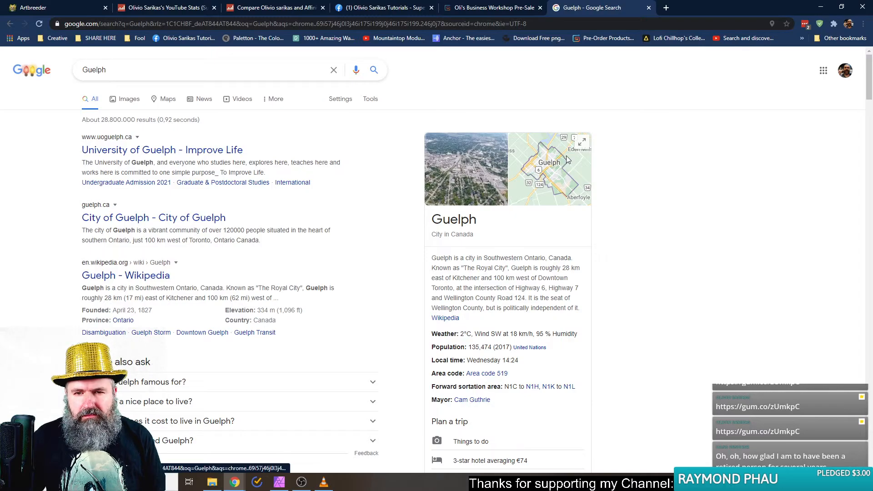
left_click(567, 160)
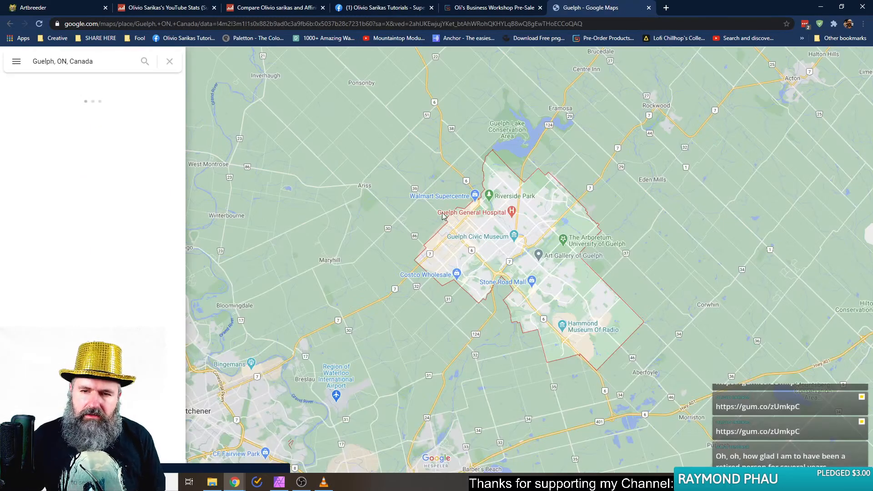
Examine where Guelph lies within North America and southern Ontario on the map
scroll(442, 215, "down", 8)
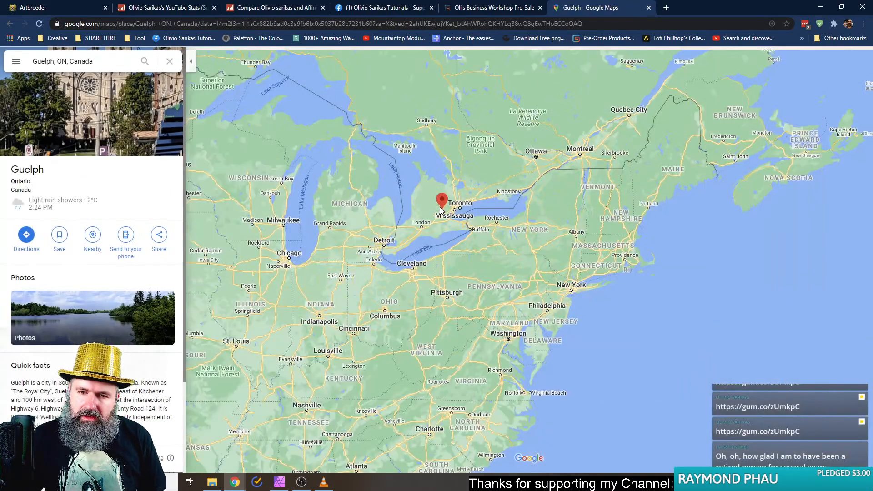
scroll(440, 210, "down", 2)
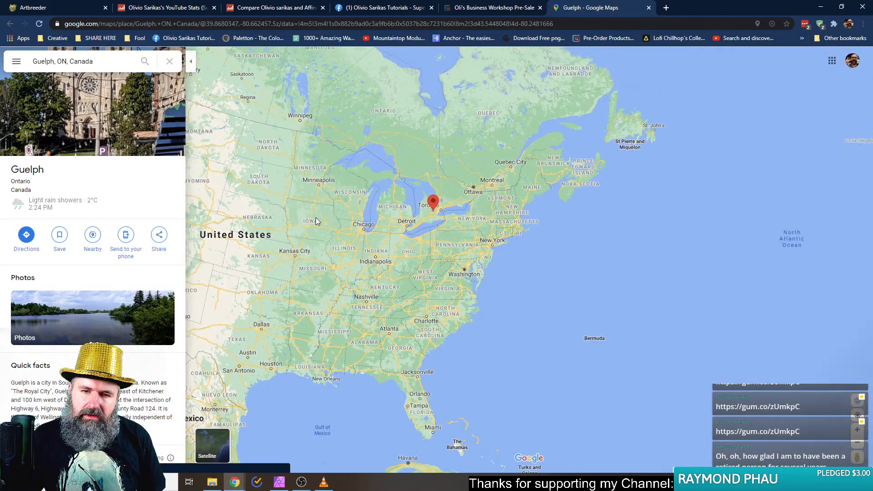
scroll(317, 221, "down", 2)
left_click_drag(397, 211, 476, 203)
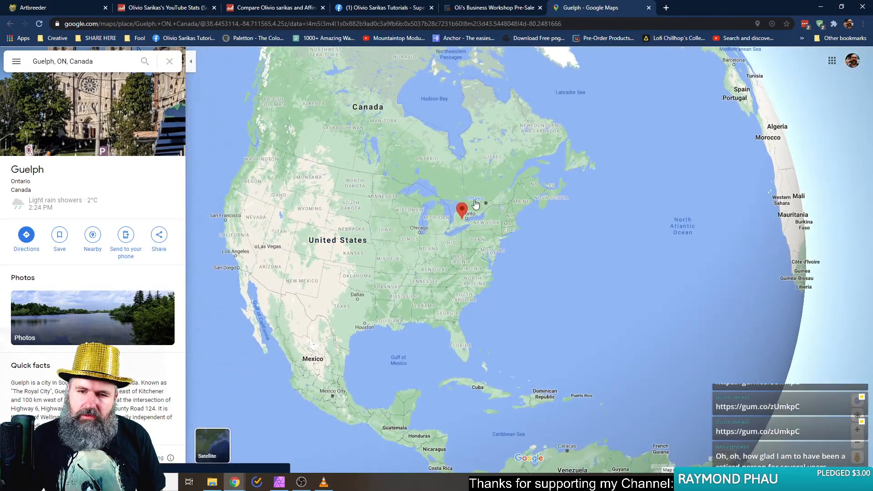
scroll(475, 222, "up", 5)
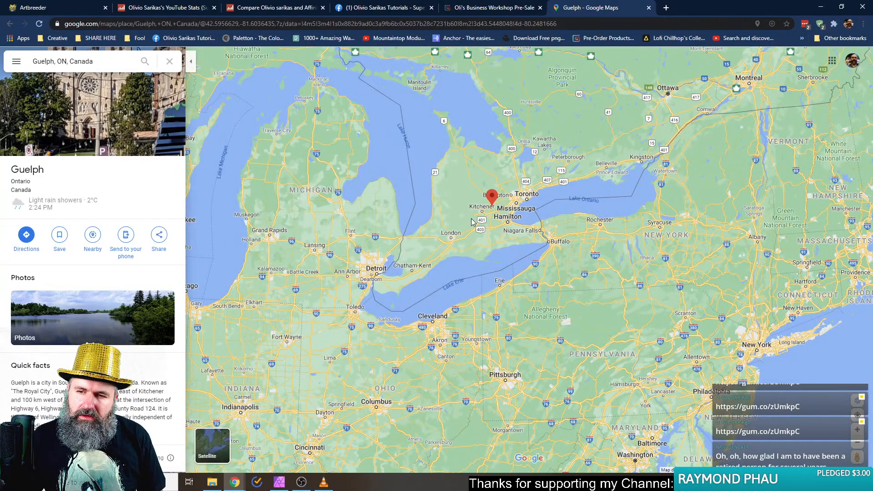
scroll(475, 207, "up", 3)
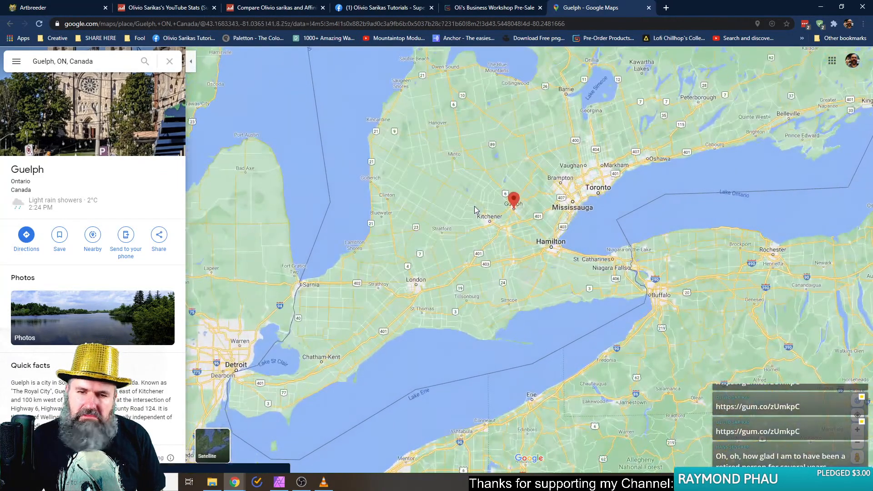
Survey the Great Lakes around Guelph, from Lake Michigan and Lake Huron across to Lake Erie and Lake Ontario
left_click_drag(308, 168, 433, 200)
scroll(433, 200, "down", 3)
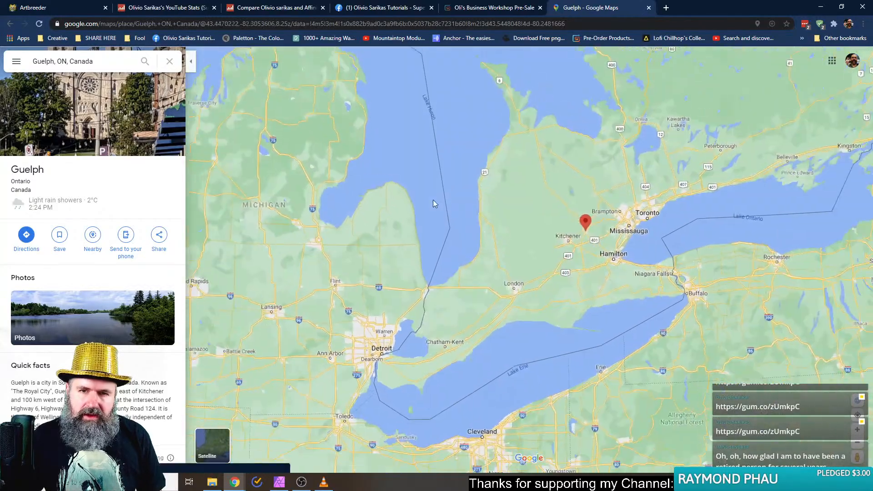
scroll(433, 200, "down", 1)
left_click_drag(255, 159, 373, 157)
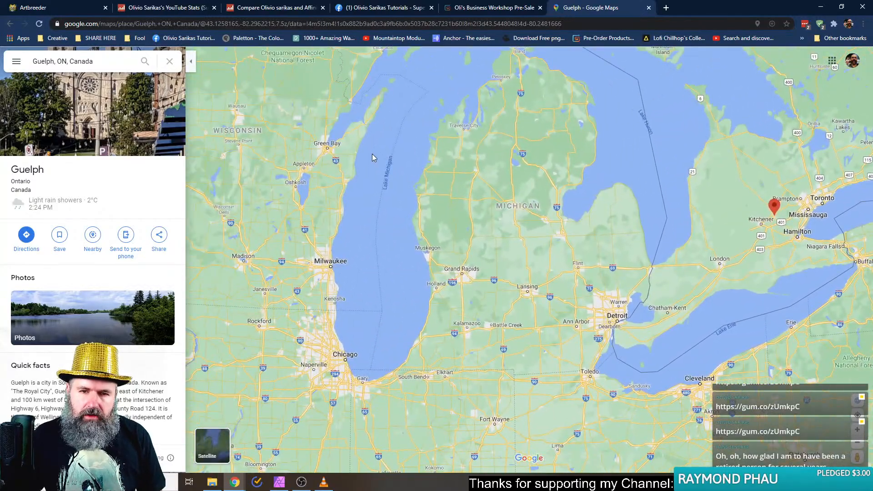
left_click_drag(639, 199, 446, 211)
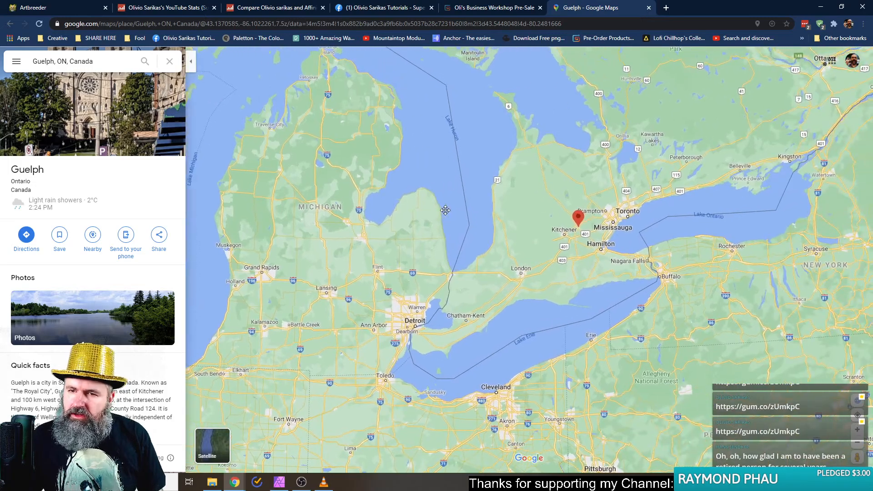
left_click_drag(625, 278, 504, 284)
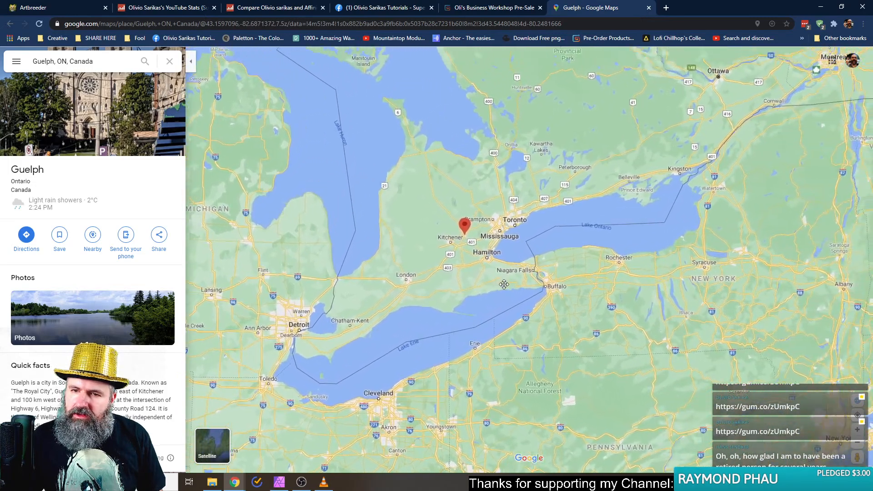
scroll(456, 246, "down", 1)
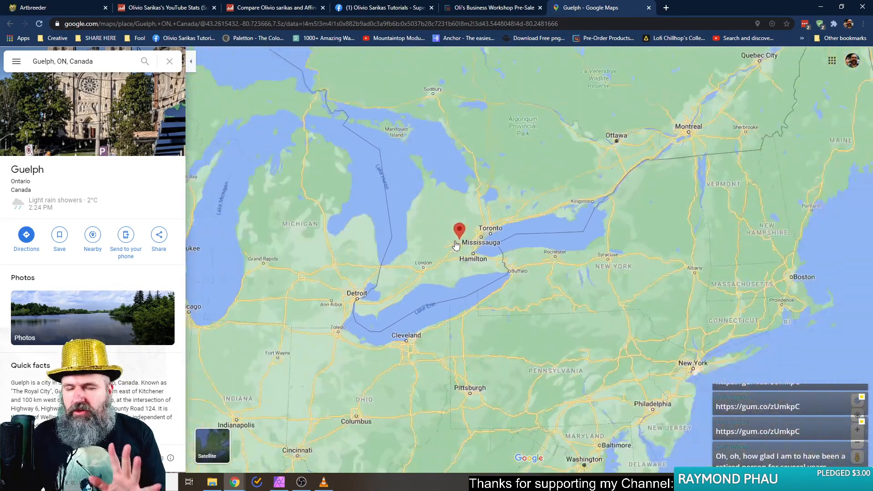
Follow the map across the Atlantic to Europe and examine the area between Vienna, Munich and Nuremberg
scroll(456, 246, "down", 2)
left_click_drag(610, 266, 389, 248)
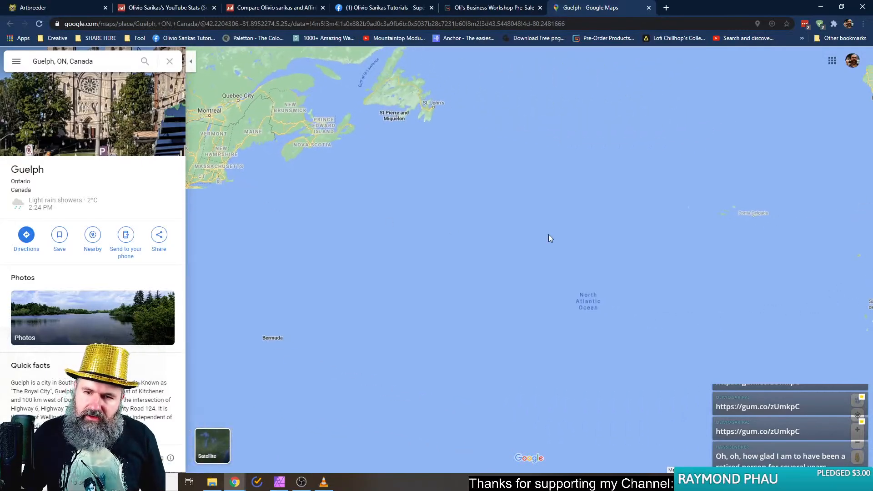
scroll(549, 238, "down", 3)
left_click_drag(554, 238, 249, 233)
left_click_drag(451, 223, 471, 243)
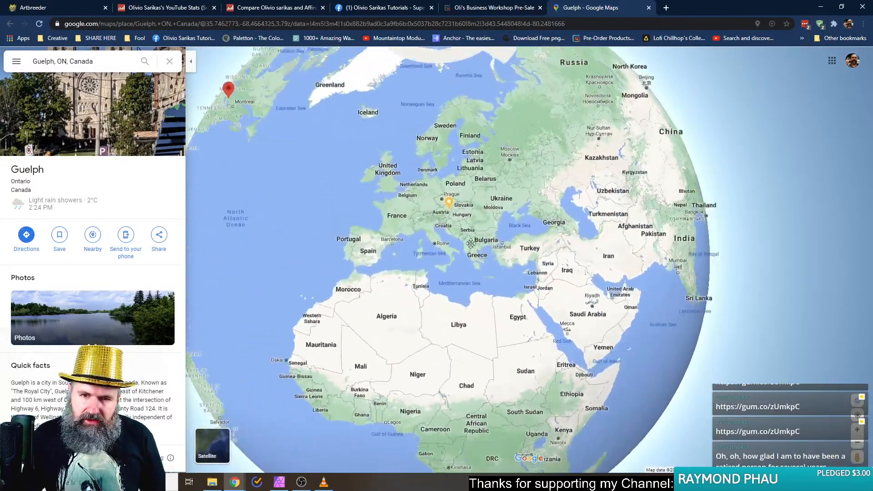
scroll(452, 228, "up", 4)
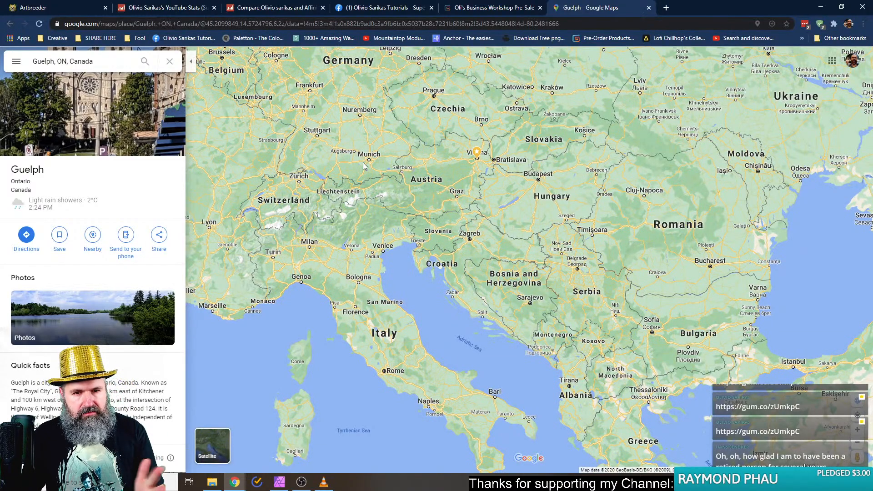
scroll(370, 151, "up", 2)
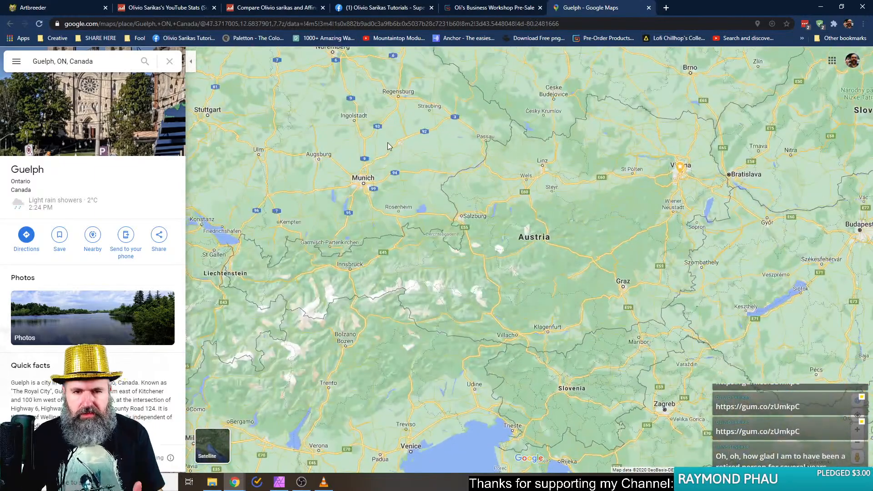
left_click_drag(370, 155, 454, 278)
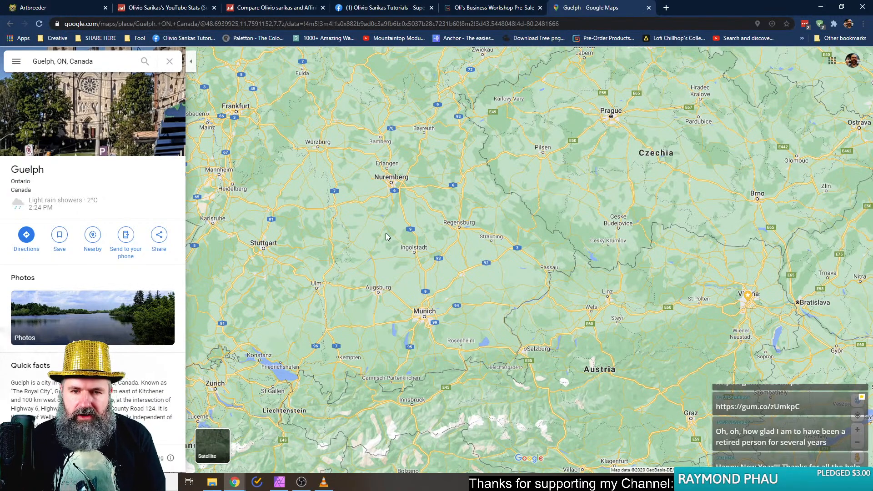
Examine Munich and its river districts up close, then show the city within its surrounding region
scroll(385, 234, "up", 2)
scroll(384, 237, "up", 5)
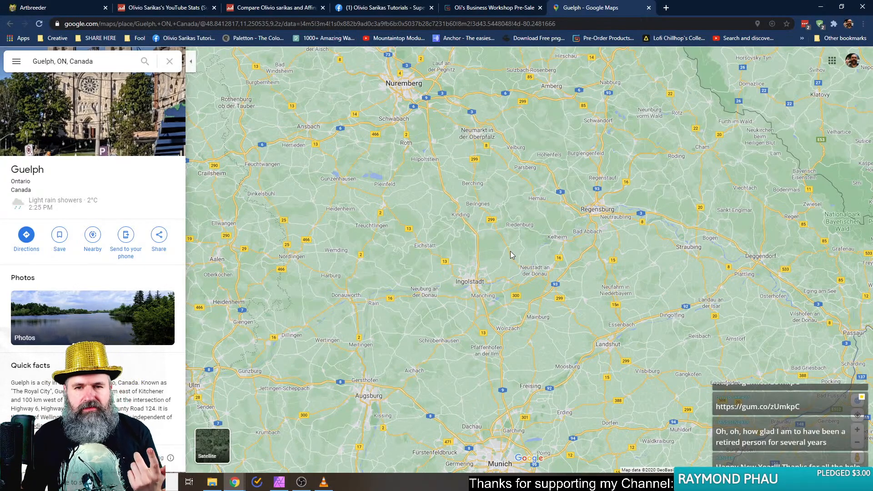
left_click_drag(491, 412, 429, 175)
scroll(464, 243, "up", 5)
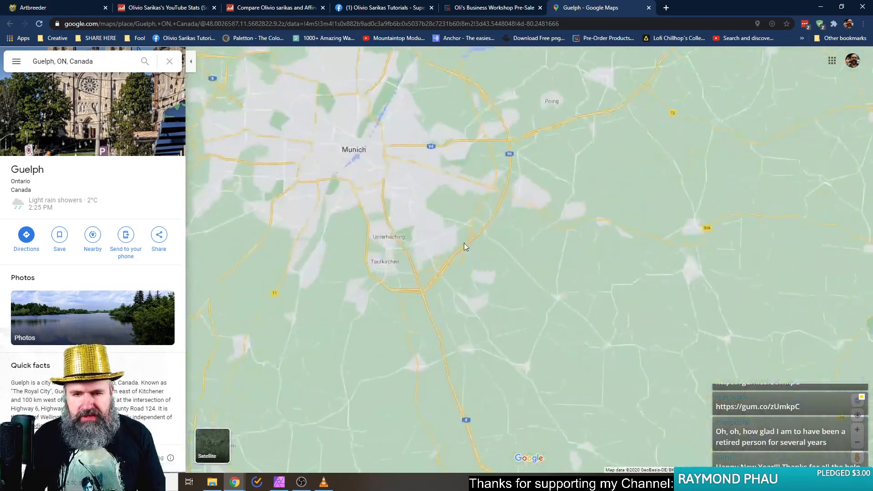
scroll(438, 214, "up", 8)
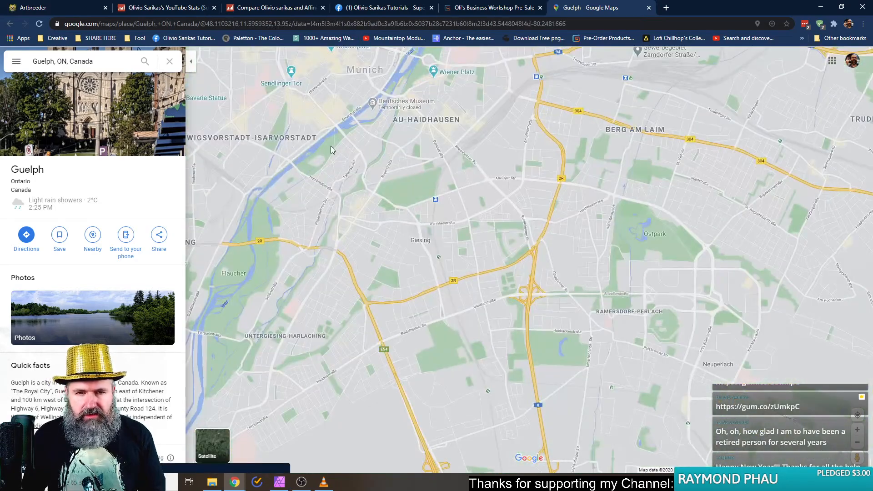
scroll(416, 206, "down", 8)
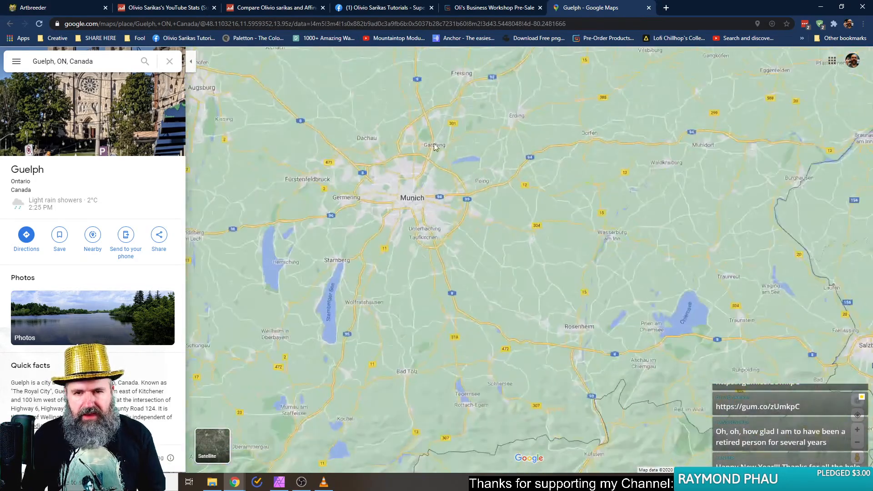
Follow the map north from Munich past Ingolstadt to inspect Nuremberg's southern districts and surroundings
left_click_drag(434, 143, 478, 213)
scroll(430, 237, "down", 3)
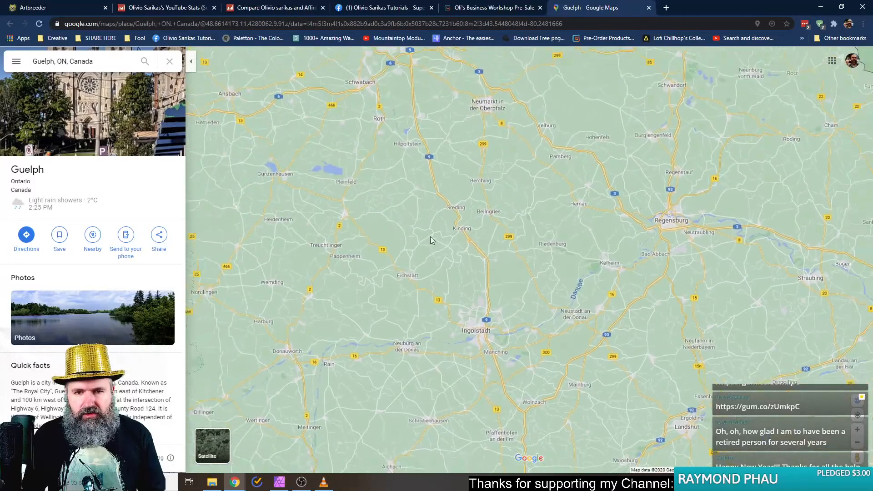
scroll(390, 141, "up", 3)
scroll(391, 142, "up", 2)
scroll(484, 202, "up", 3)
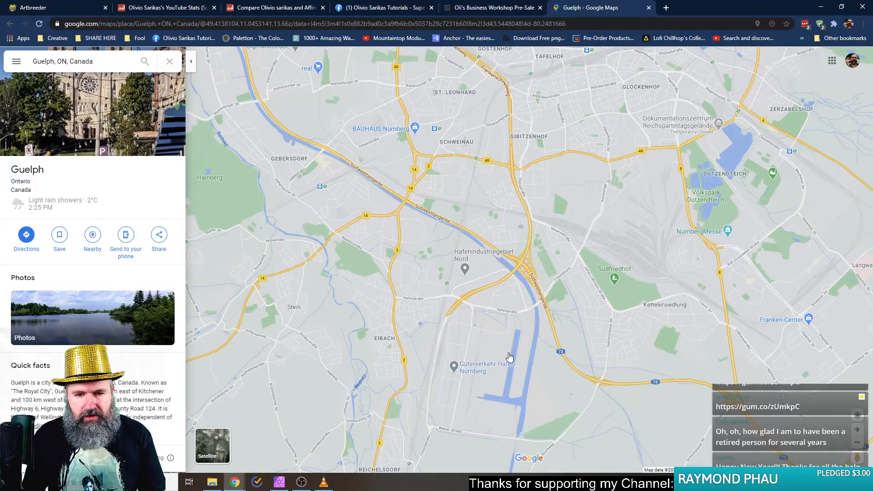
scroll(443, 336, "down", 3)
scroll(442, 333, "down", 2)
left_click_drag(484, 397, 449, 214)
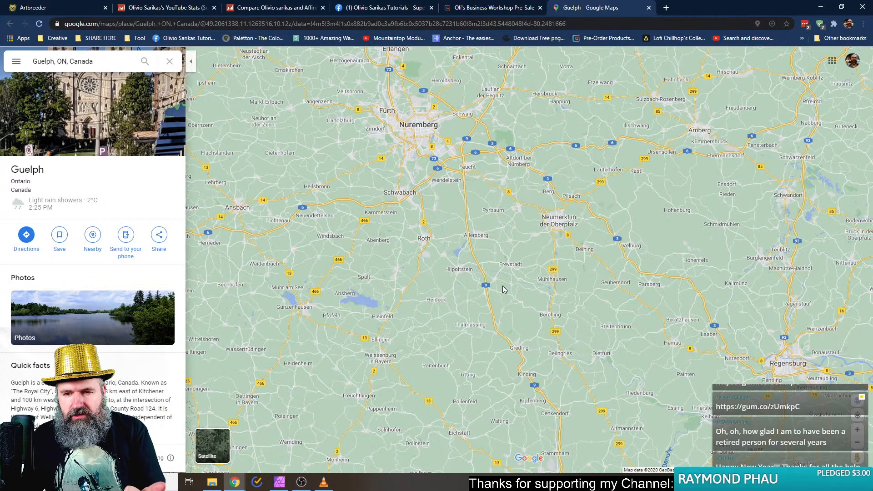
Locate Regensburg on the map and inspect the city and the Danube flowing past it
left_click_drag(629, 298, 437, 123)
left_click_drag(480, 91, 484, 228)
scroll(483, 223, "up", 5)
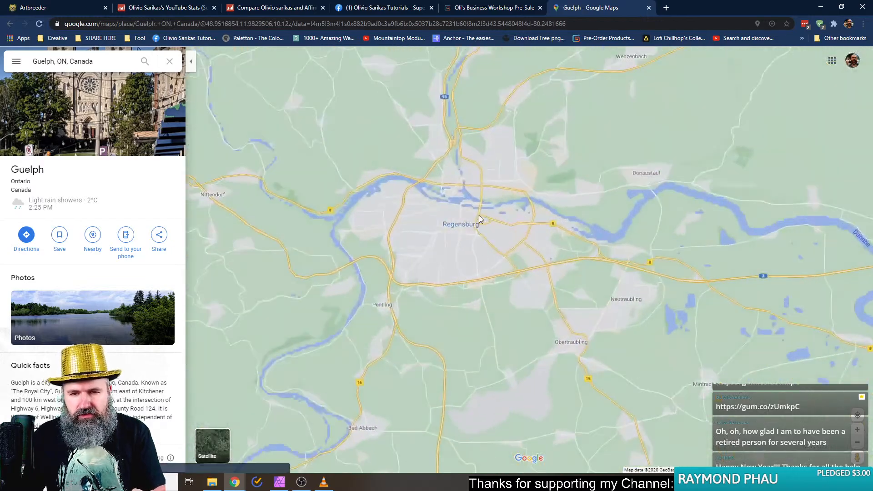
scroll(452, 200, "up", 1)
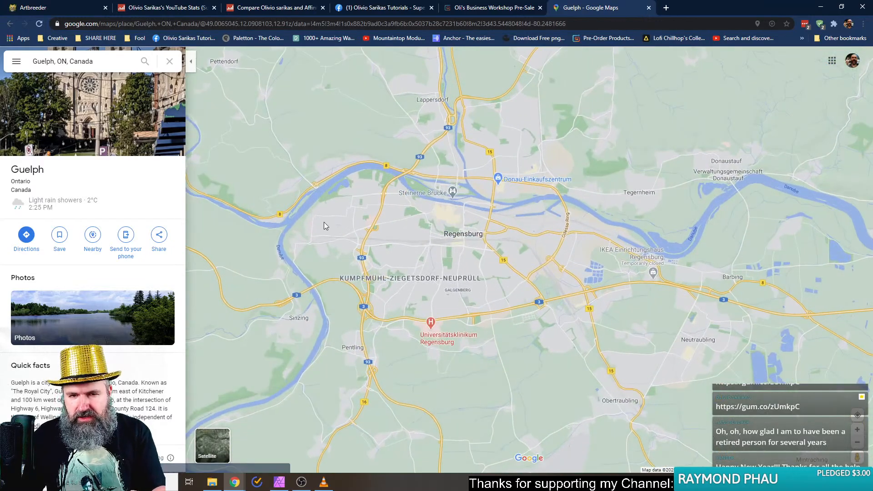
scroll(696, 232, "up", 2)
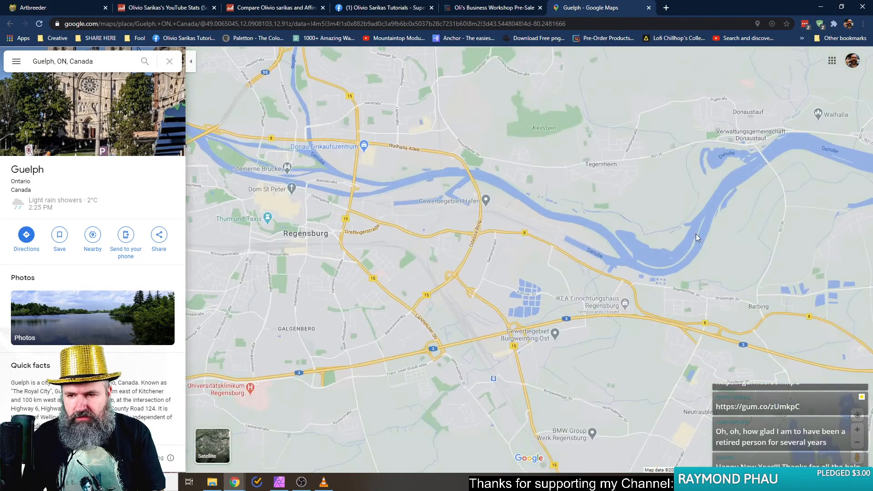
Trace the area southeast of Regensburg and inspect Plattling and Deggendorf along the Danube
scroll(694, 227, "down", 6)
left_click_drag(605, 329, 407, 364)
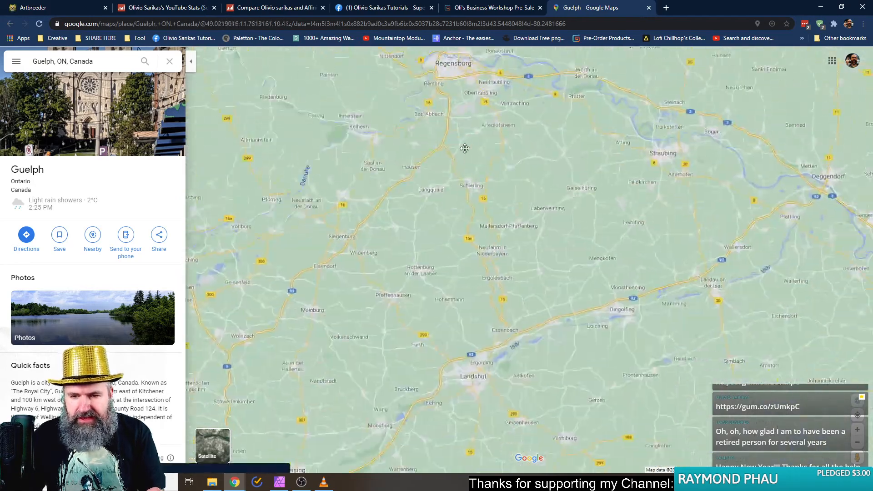
scroll(407, 365, "down", 3)
left_click_drag(382, 422, 339, 345)
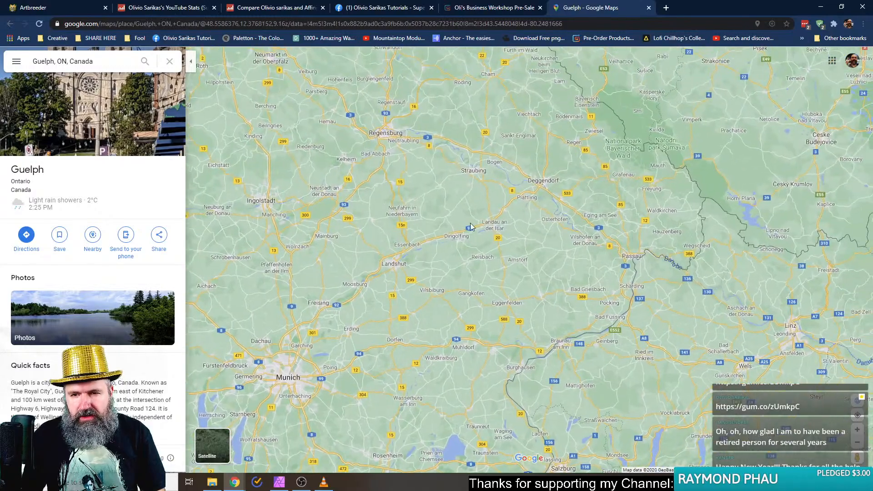
scroll(533, 185, "up", 2)
scroll(550, 226, "up", 4)
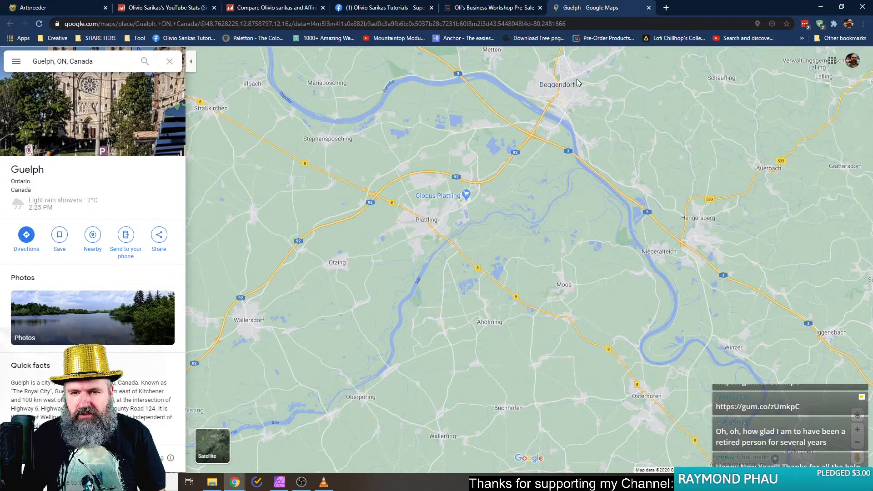
scroll(416, 262, "up", 2)
scroll(424, 322, "down", 3)
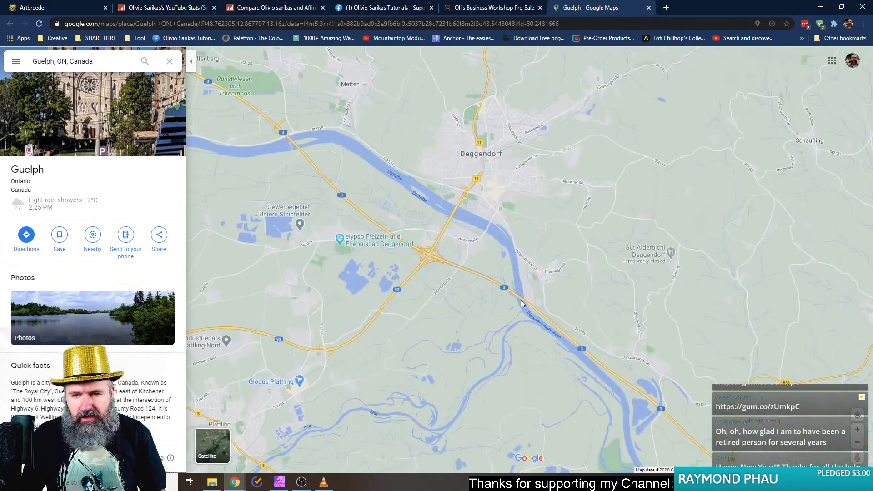
Show Deggendorf's surroundings near the Czech border and the wider region from Bavaria to Vienna
left_click_drag(474, 222, 507, 322)
scroll(510, 331, "down", 5)
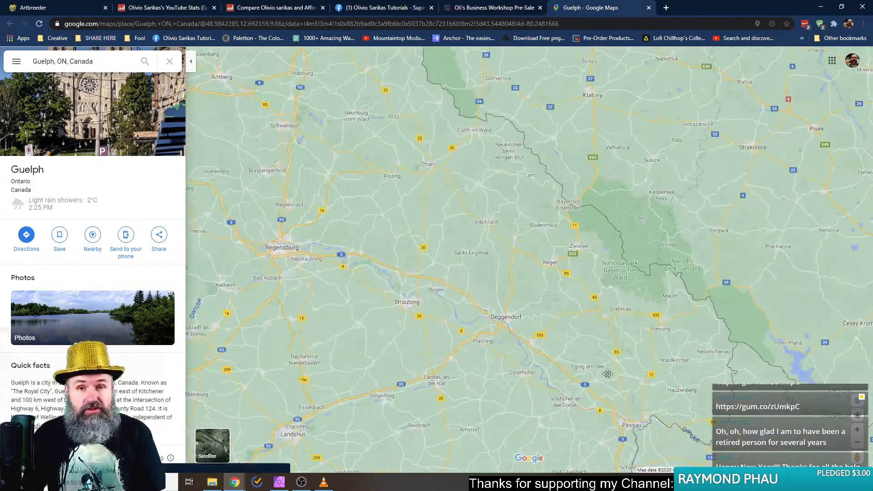
left_click_drag(580, 350, 514, 192)
scroll(460, 325, "down", 1)
scroll(460, 325, "down", 4)
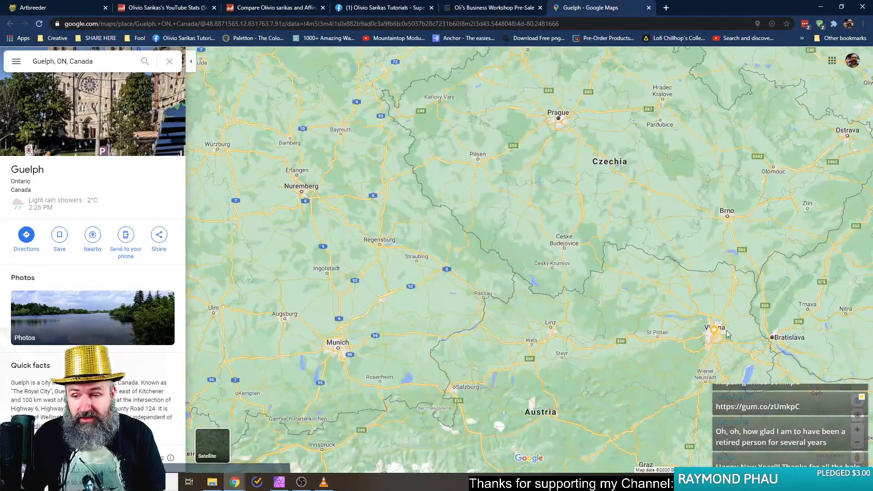
Inspect the Danube between Tulln and Vienna on the map and return to the wider view of Austria and Czechia
scroll(714, 327, "up", 7)
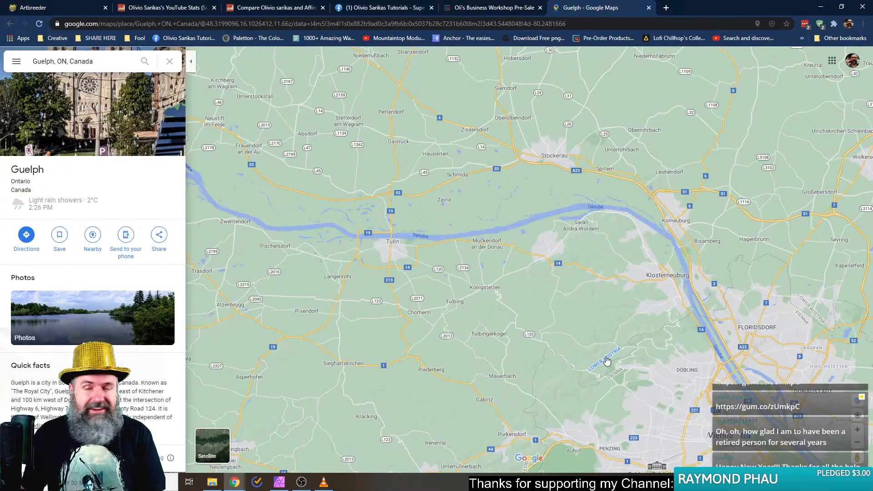
mouse_move(607, 361)
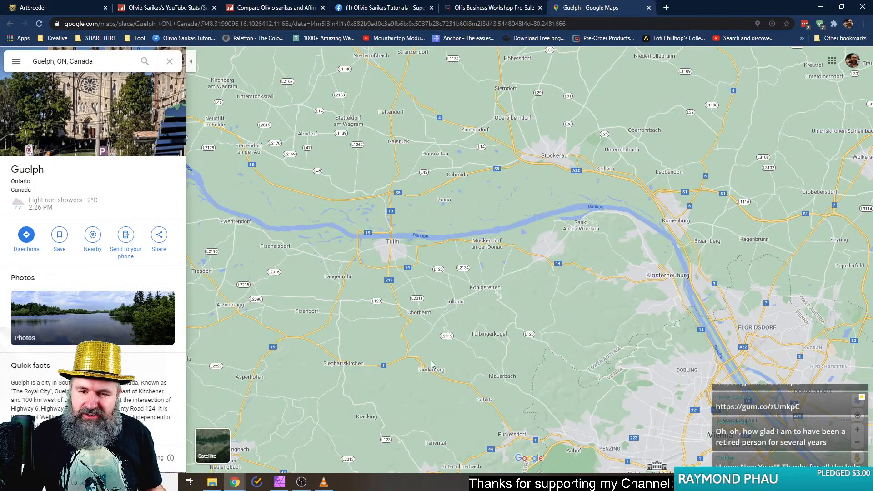
scroll(423, 350, "down", 3)
scroll(413, 365, "down", 5)
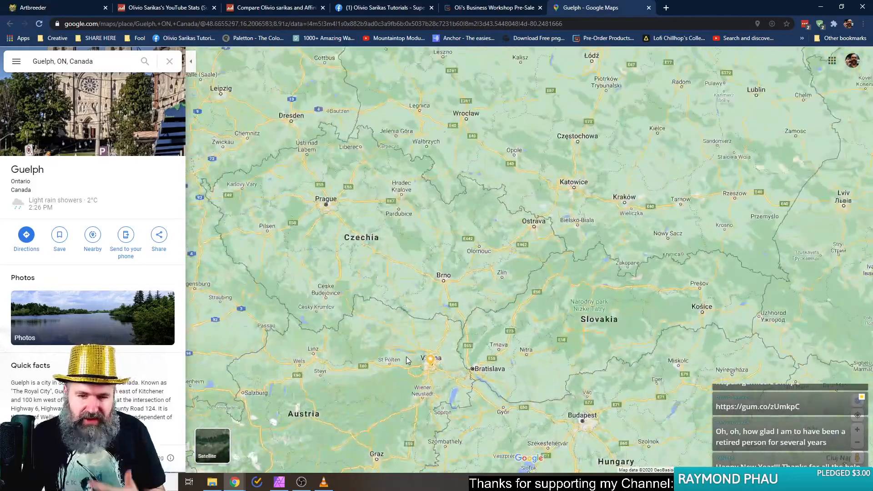
Follow the map northwest across Germany to locate Berlin and inspect its central districts
left_click_drag(254, 329, 467, 313)
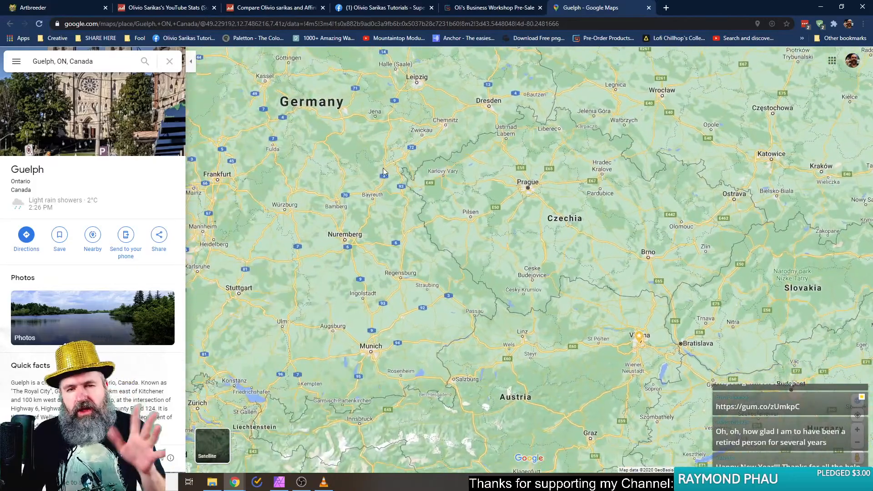
left_click_drag(464, 98, 560, 316)
scroll(561, 191, "up", 1)
scroll(564, 194, "up", 4)
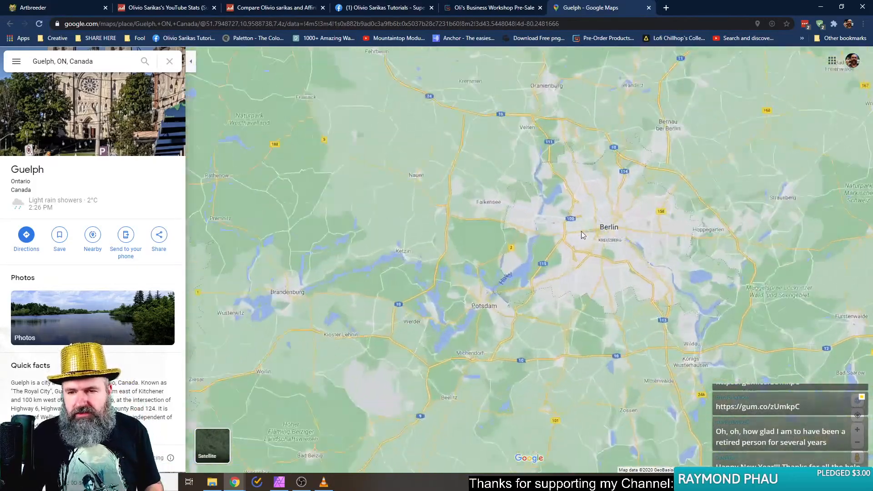
scroll(567, 262, "up", 4)
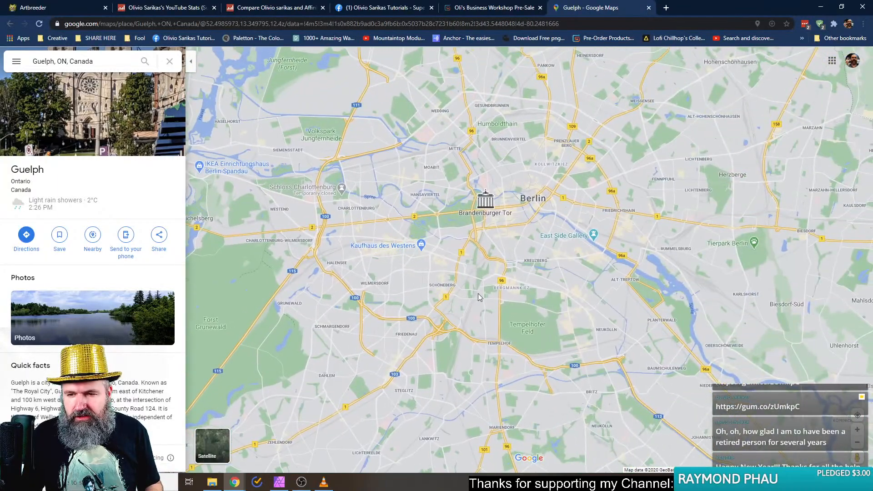
Show Berlin's surroundings near the Polish border and the wider region from Denmark to Austria
scroll(368, 316, "down", 6)
scroll(380, 365, "down", 1)
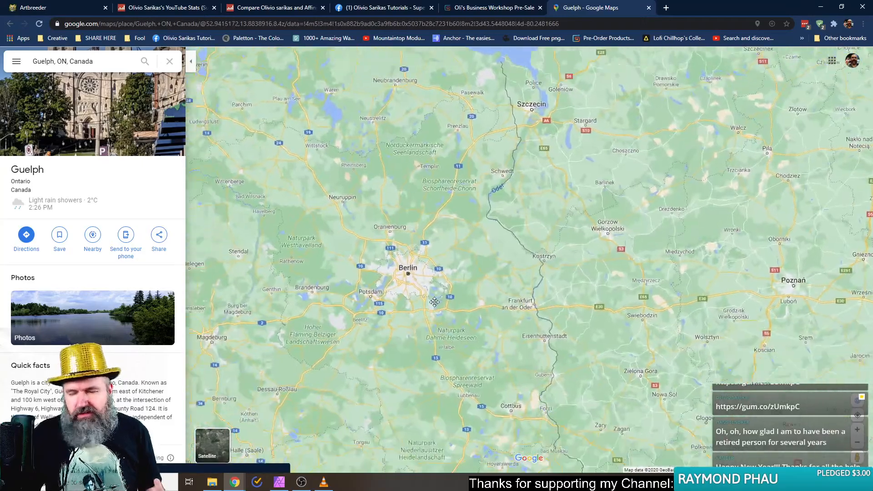
left_click_drag(380, 364, 438, 277)
scroll(438, 276, "down", 2)
left_click_drag(420, 385, 471, 317)
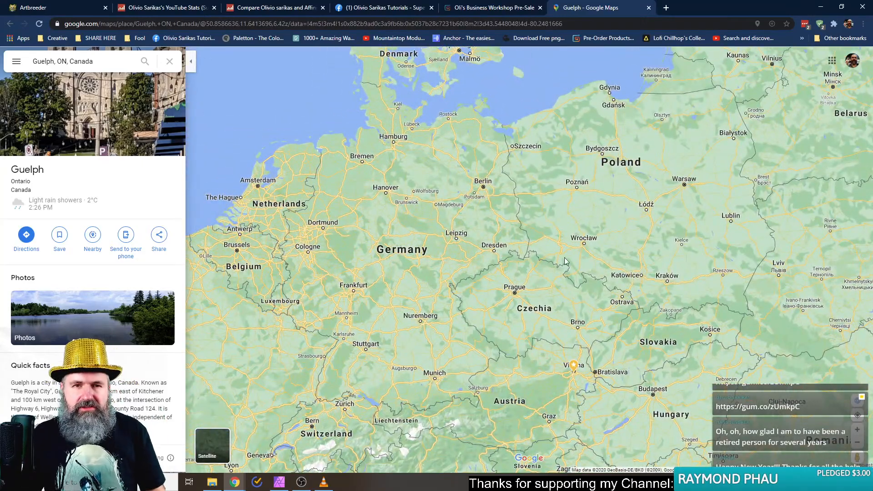
Close the map and bring up the business workshop pre-sale page and the Facebook fan group
middle_click(581, 8)
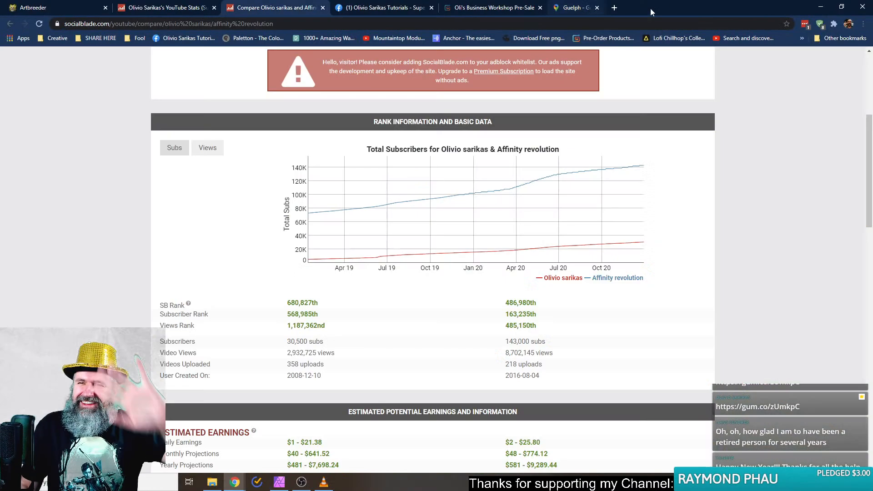
mouse_move(427, 254)
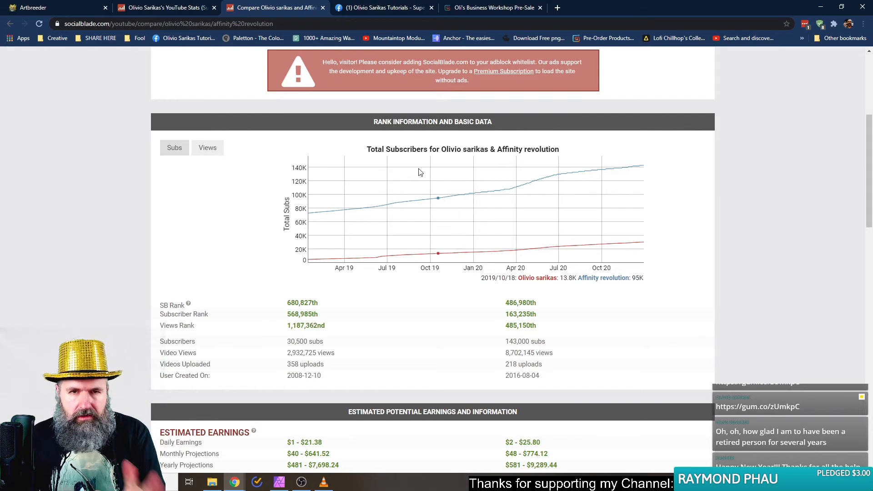
left_click(490, 10)
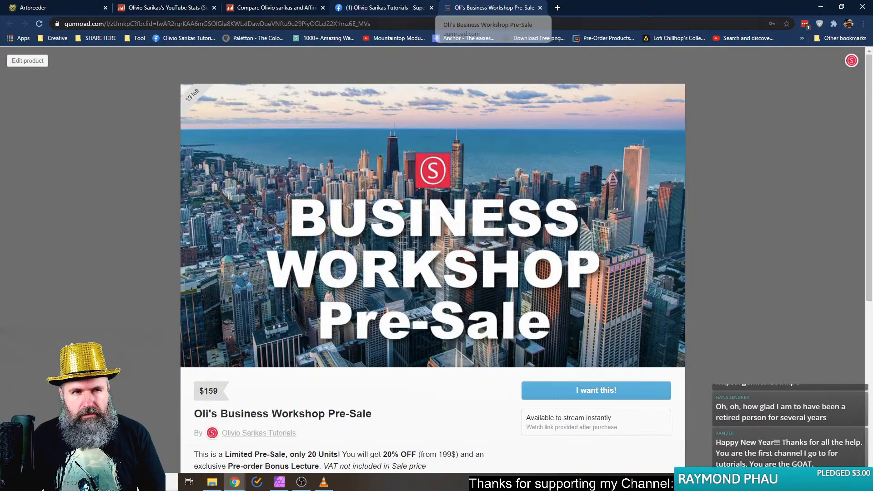
left_click(405, 9)
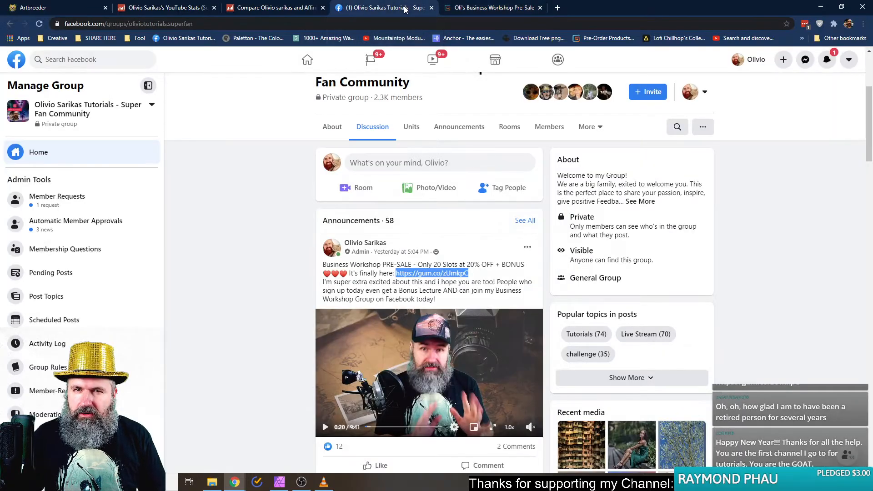
left_click(249, 209)
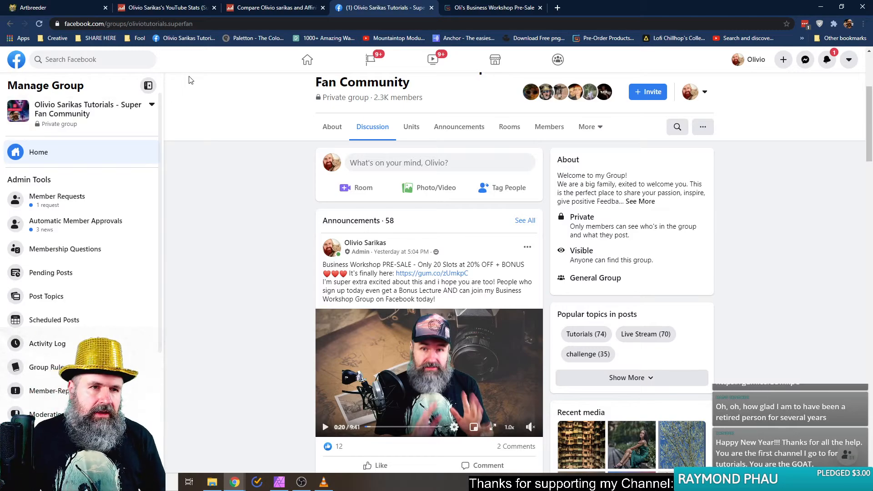
Check the fan group's member requests and return to the group's home page
left_click(51, 199)
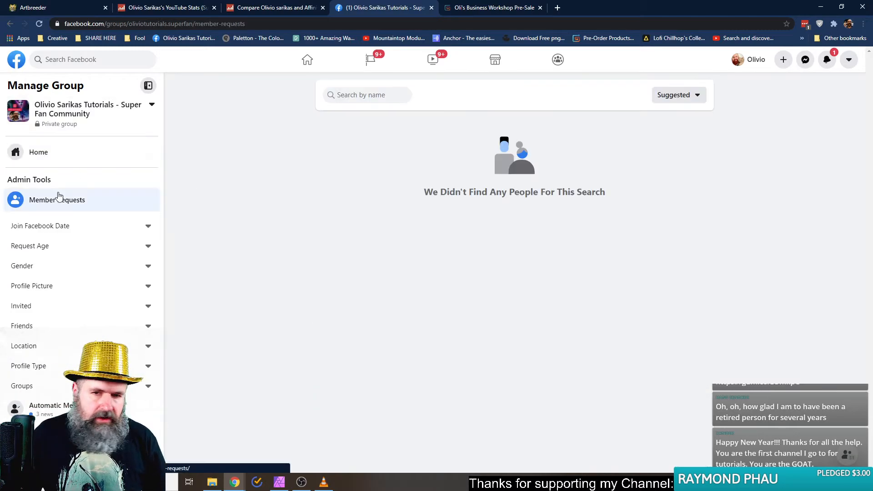
left_click(574, 170)
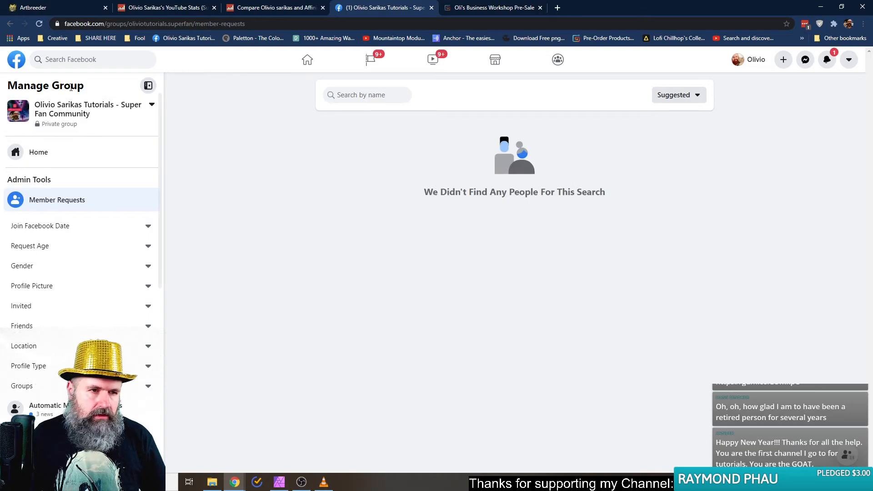
left_click(46, 156)
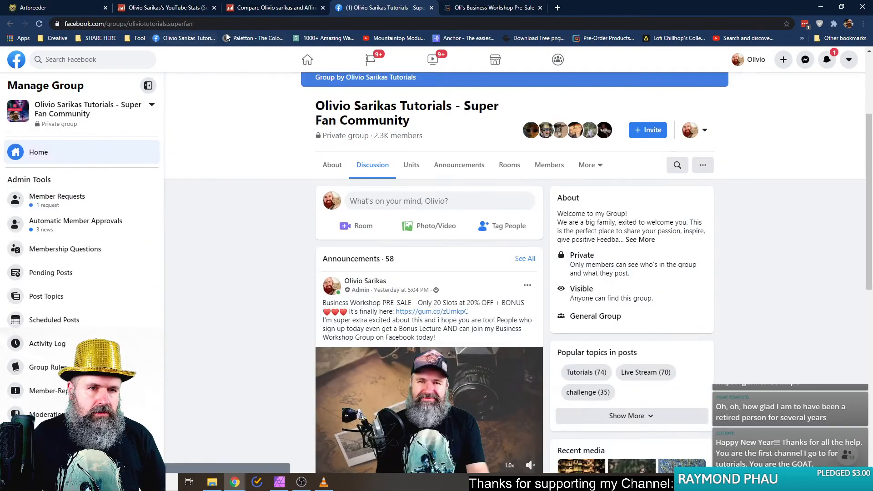
Copy the fan group's web address and post it three times in the YouTube live chat
left_click(225, 21)
key("ctrl+c")
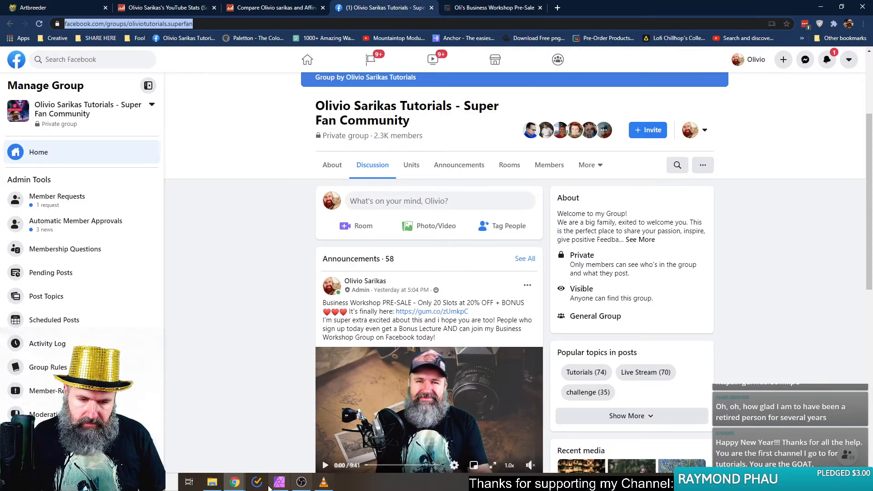
left_click(235, 482)
left_click(301, 460)
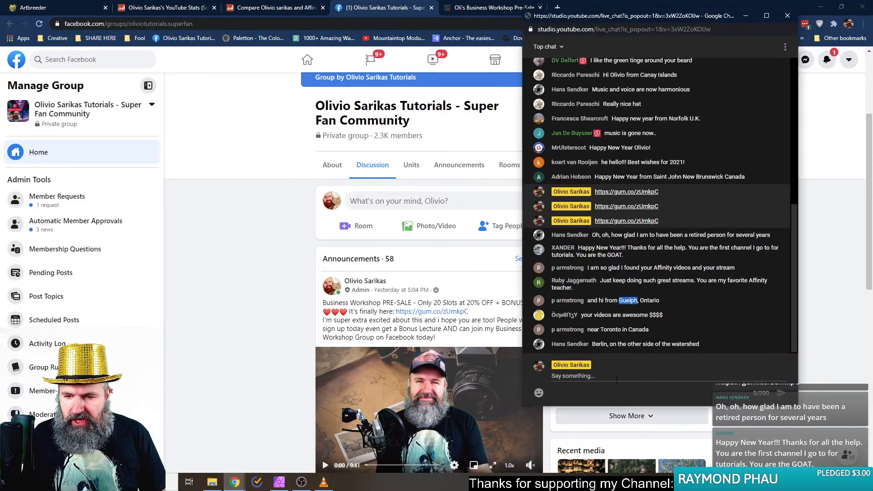
left_click(613, 377)
key("ctrl+v")
key("Return")
key("Return")
key("Return")
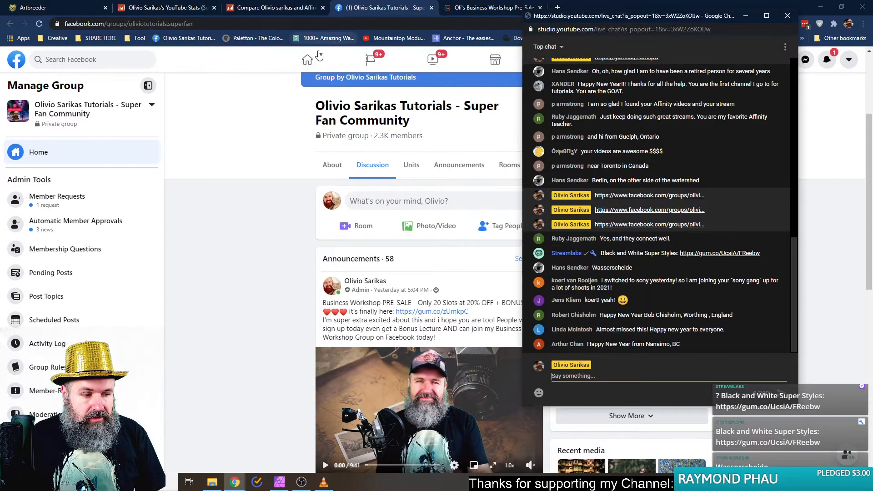
Bring the live chat window back in front of the fan group page and move it further aside
left_click(387, 11)
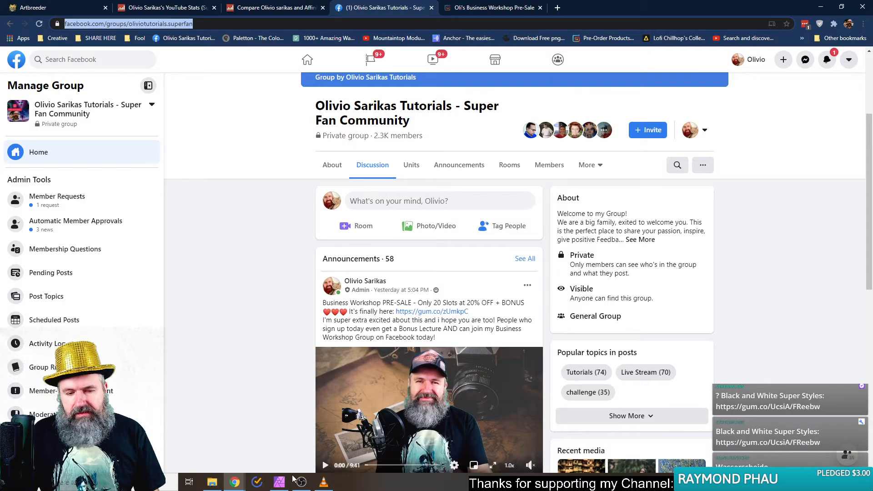
left_click(235, 482)
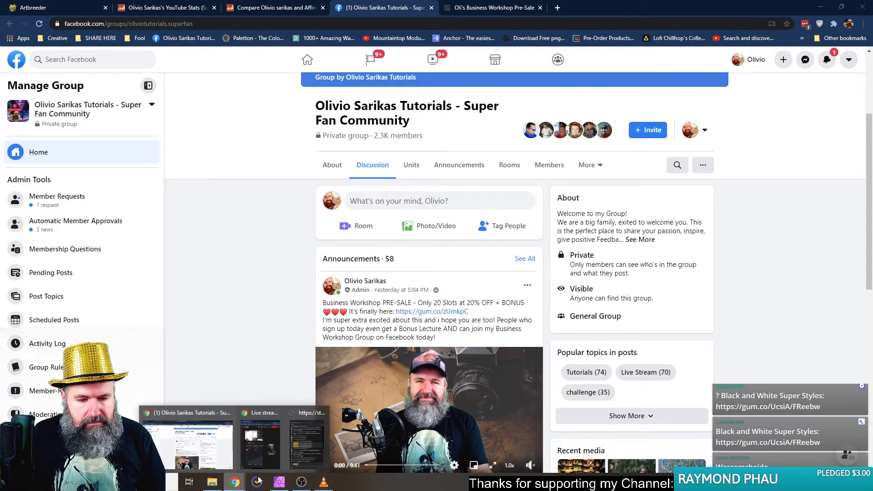
left_click(298, 450)
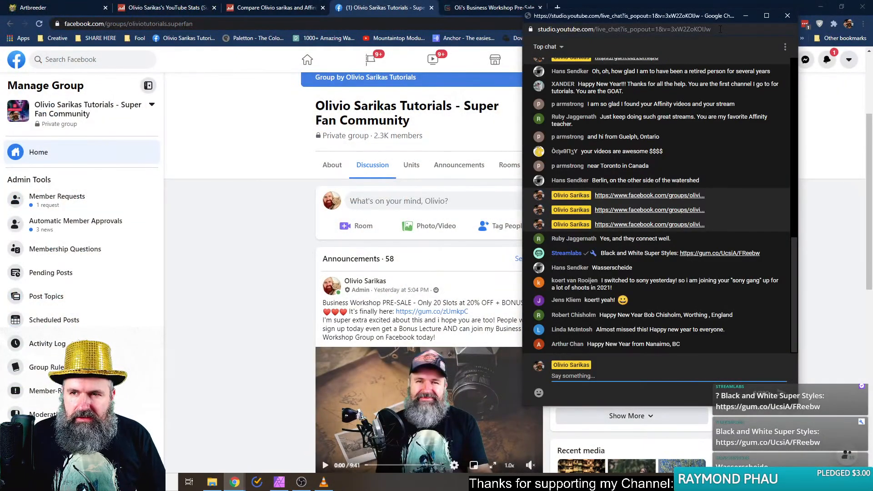
left_click_drag(709, 16, 771, 23)
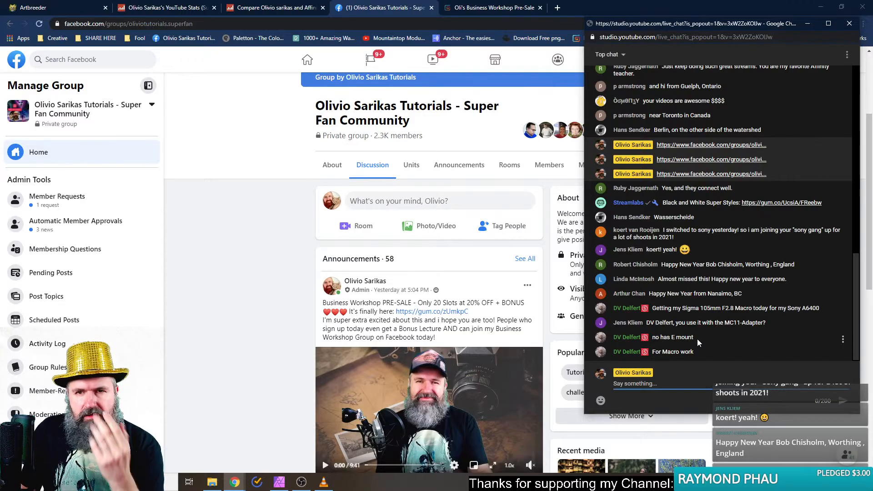
Copy the lens name "Sigma 105mm F2.8" from the live chat message and search Google for it in a new tab
left_click(688, 309)
left_click_drag(683, 309, 734, 309)
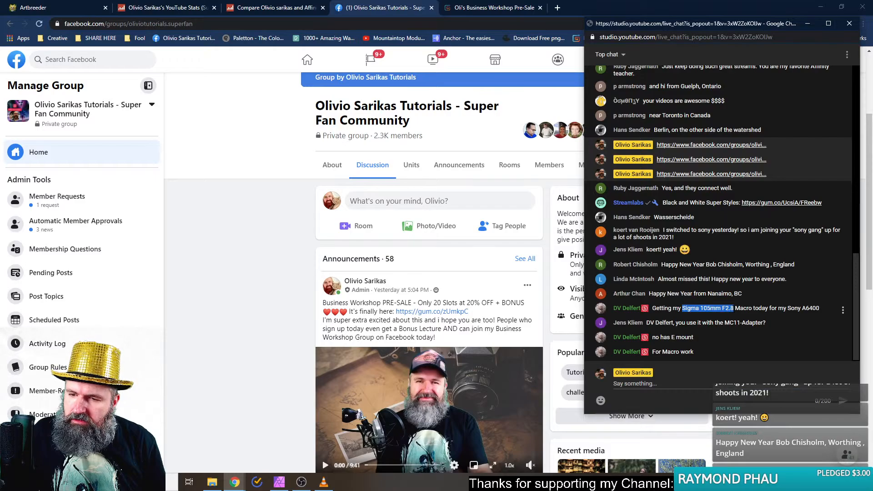
key("ctrl+c")
left_click(492, 7)
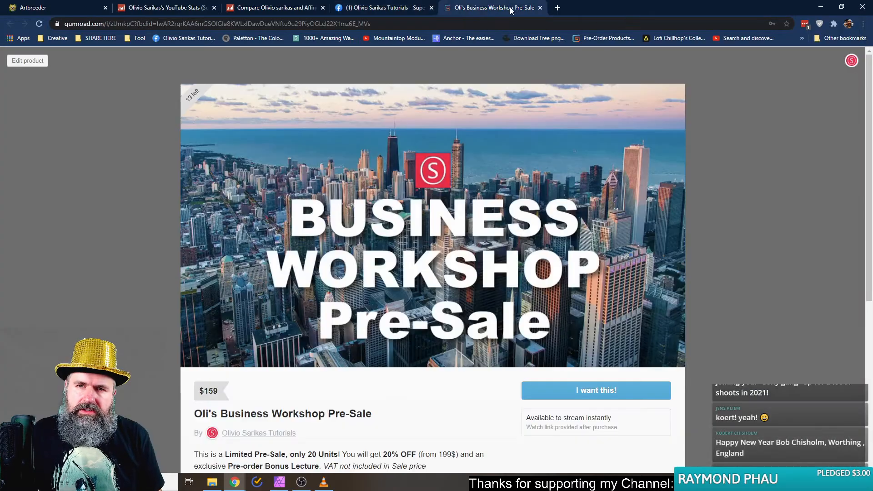
left_click(558, 7)
key("ctrl+v")
key("Return")
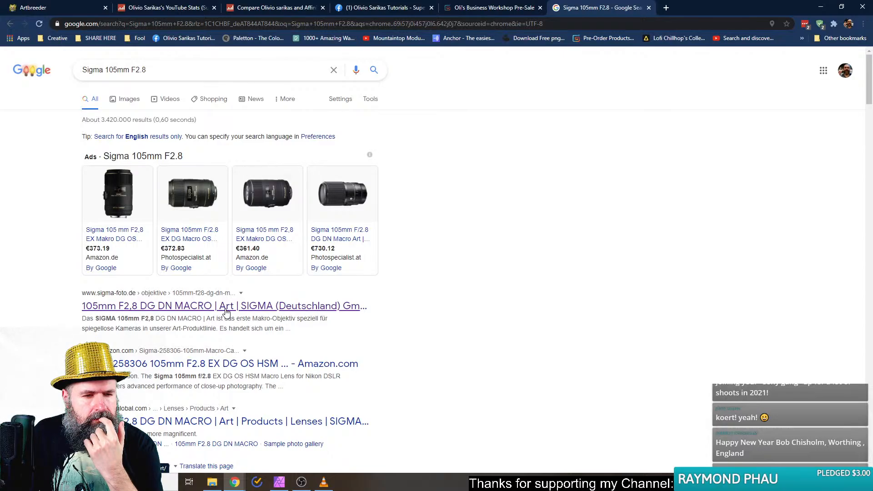
Open the SIGMA Deutschland result for the 105mm F2,8 DG DN MACRO in a separate tab, keeping the search results open
left_click(162, 311)
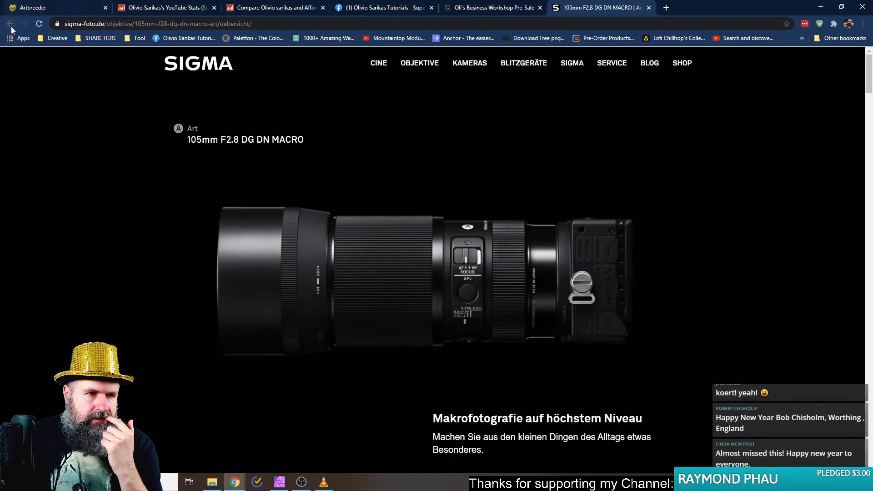
left_click(10, 25)
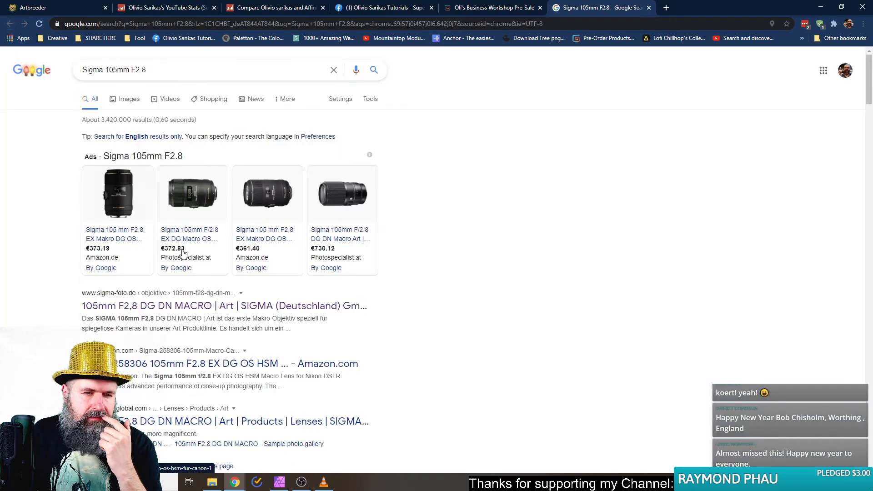
mouse_move(159, 282)
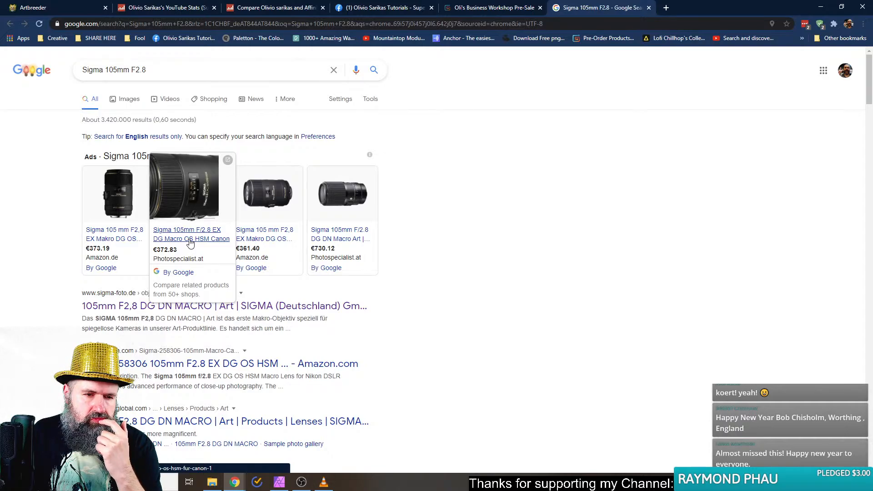
right_click(177, 305)
left_click(196, 314)
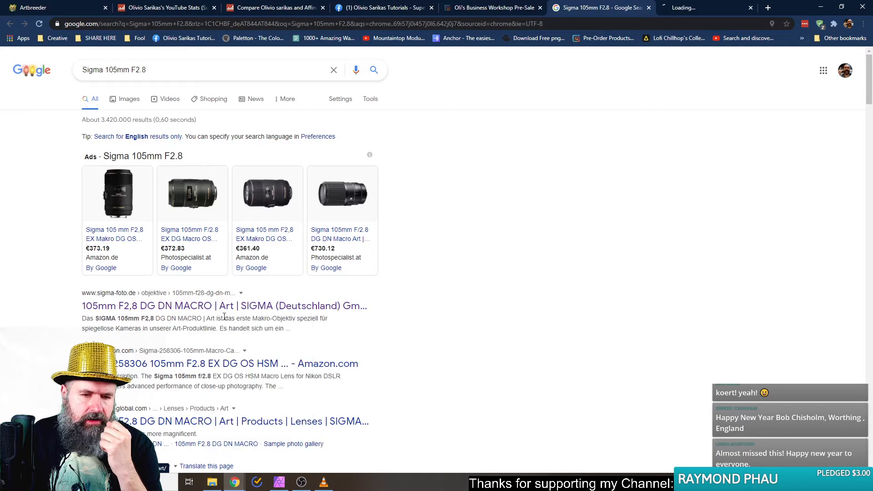
left_click(686, 7)
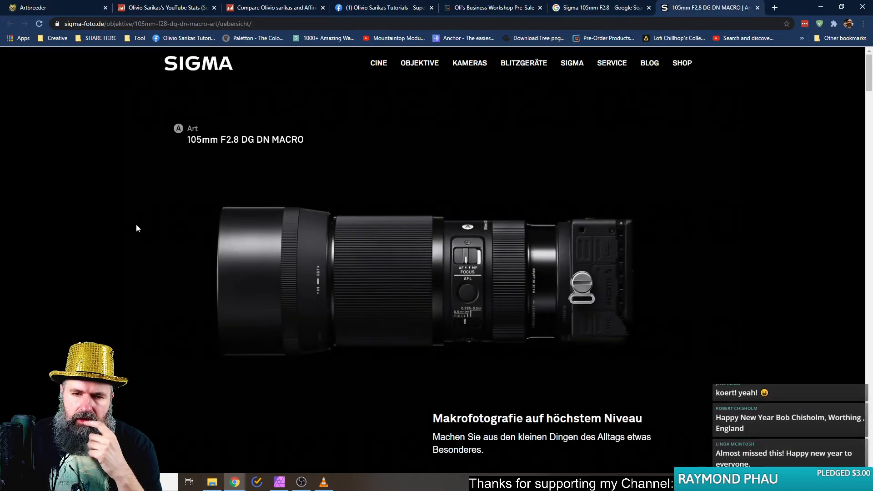
Examine the 105mm F2.8 DG DN MACRO product page for its images, description and recommended price
scroll(129, 203, "down", 5)
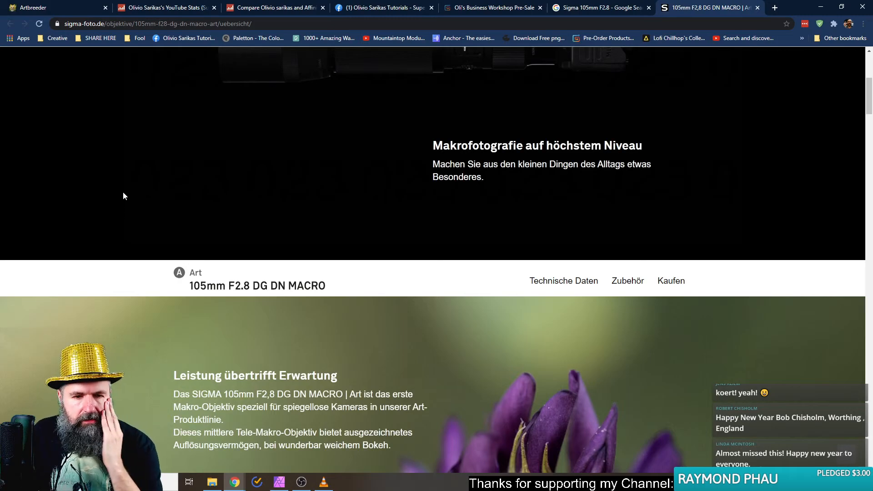
scroll(122, 192, "down", 8)
scroll(118, 188, "up", 4)
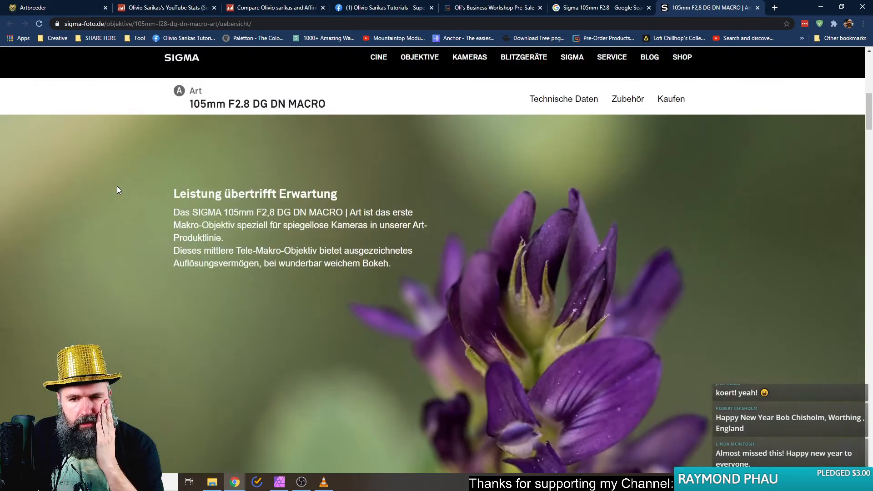
scroll(116, 186, "down", 13)
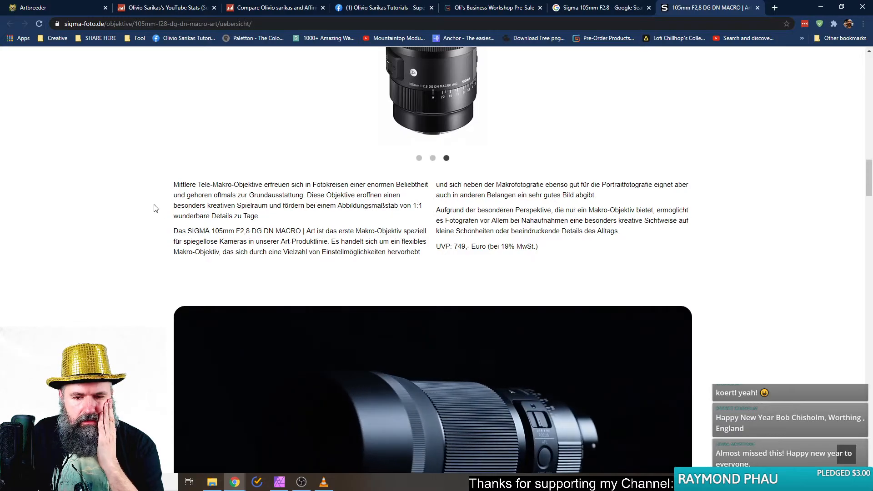
scroll(392, 160, "up", 3)
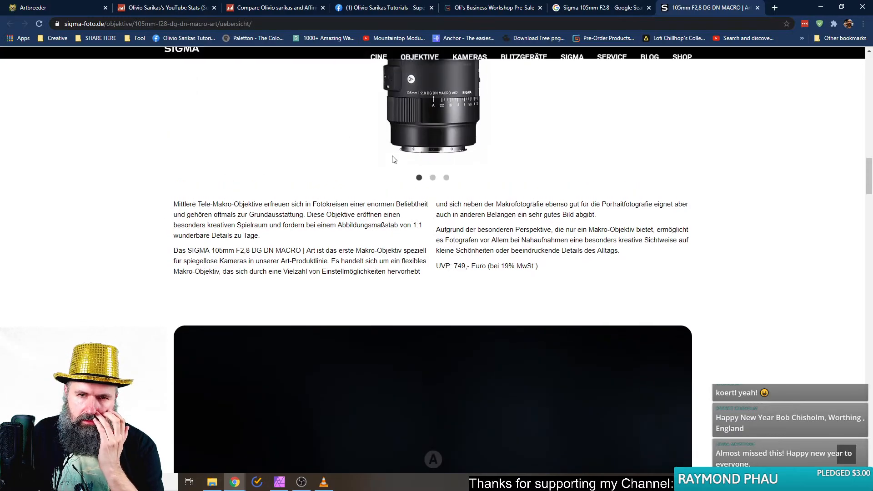
View the alternate product photos of the 105mm lens in the image carousel, ending on the first one
left_click(433, 297)
left_click(447, 297)
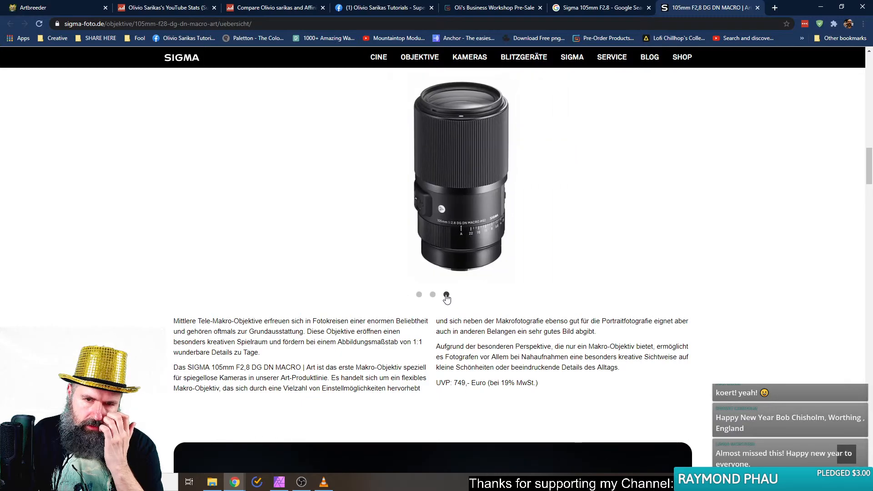
left_click(432, 296)
left_click(418, 296)
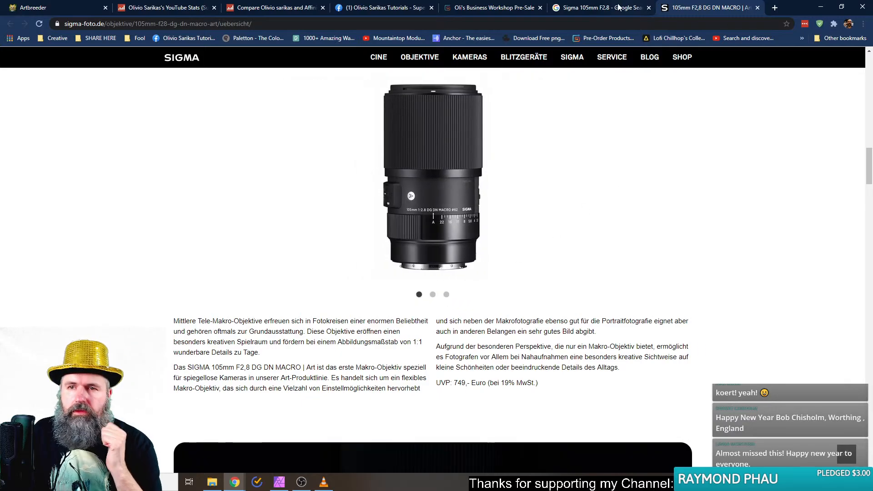
Check the shopping offers in the Google results for the Sigma 105mm F2.8, and close both the search and lens product pages
key("ctrl+shift+Tab")
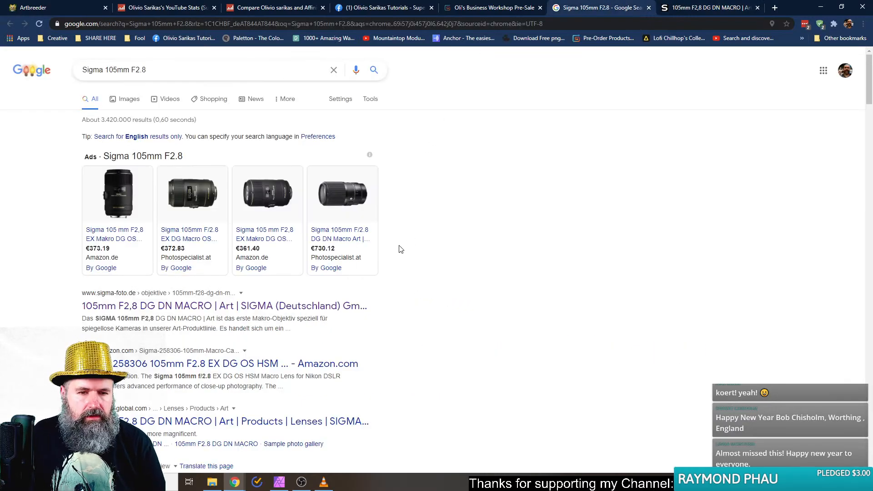
mouse_move(351, 248)
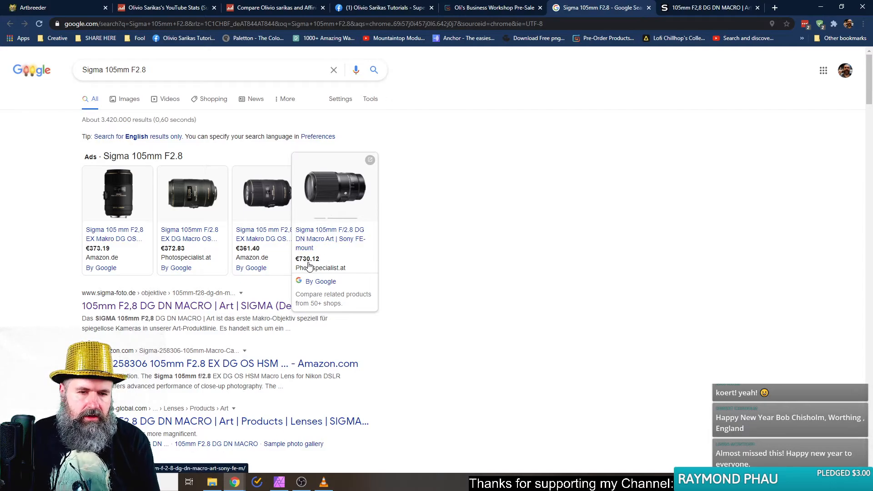
mouse_move(137, 217)
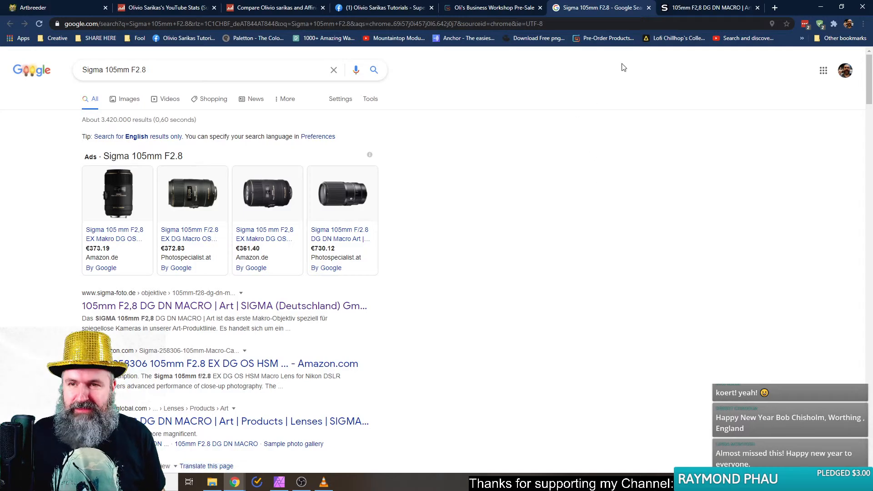
left_click(650, 8)
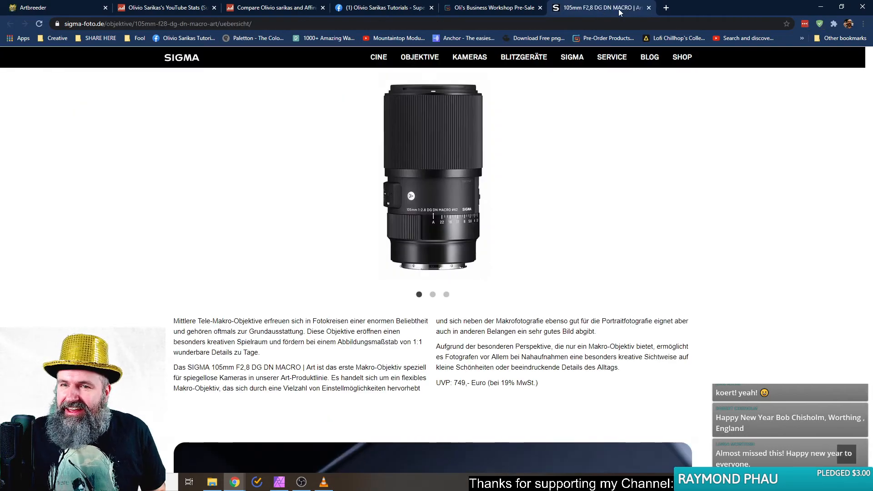
left_click(649, 8)
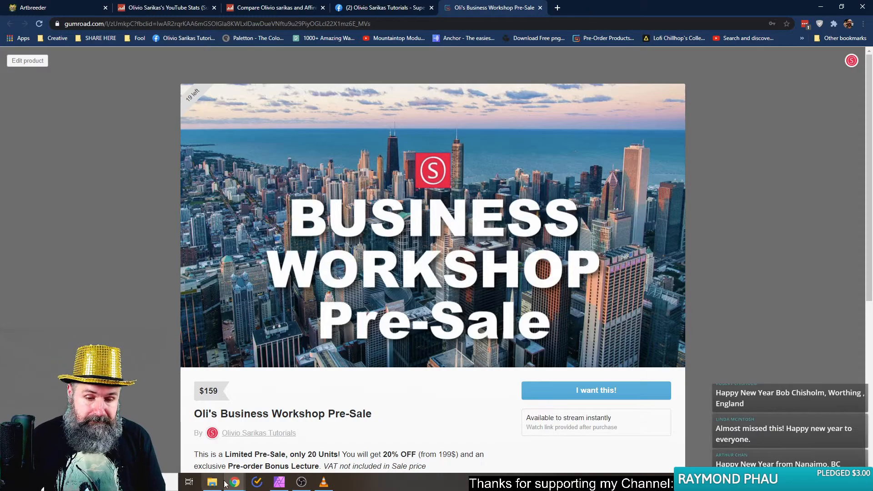
Bring the live chat window in front of the workshop pre-sale page and reposition it off to the side
mouse_move(232, 484)
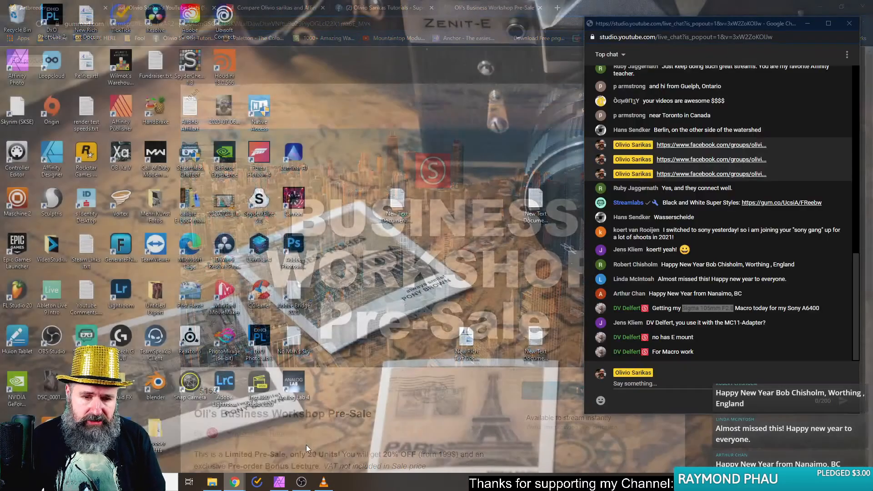
left_click(306, 445)
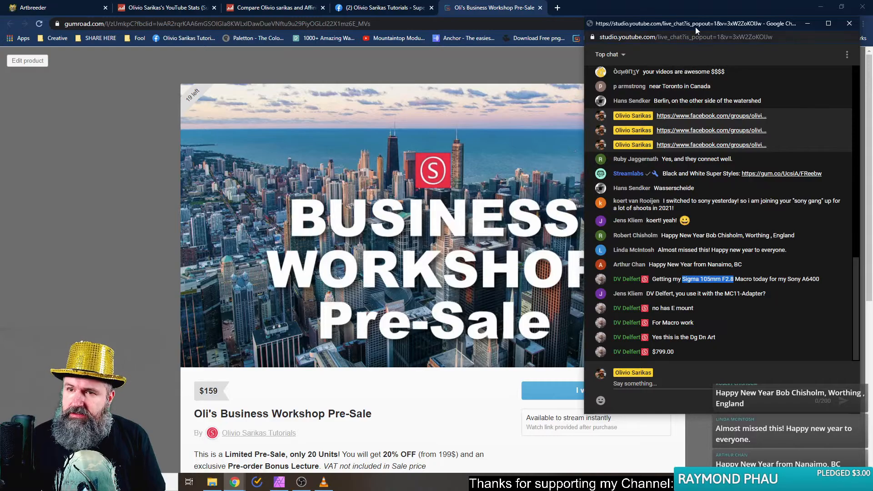
left_click_drag(687, 25, 641, 39)
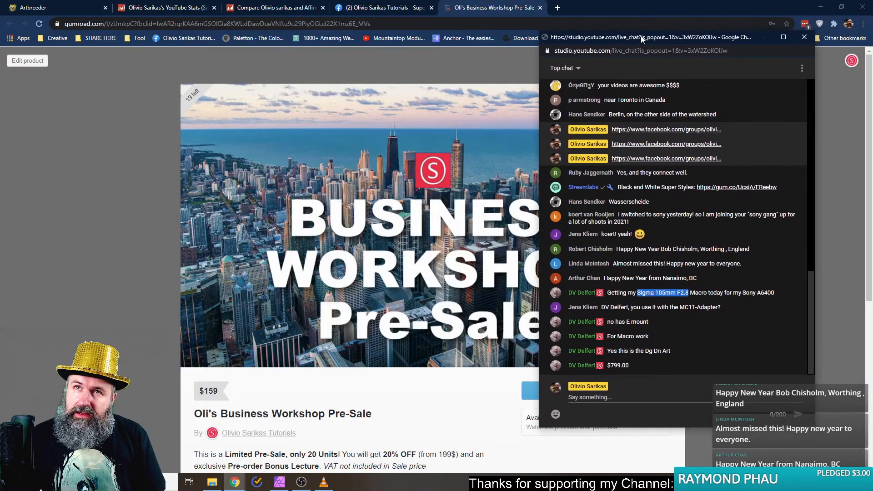
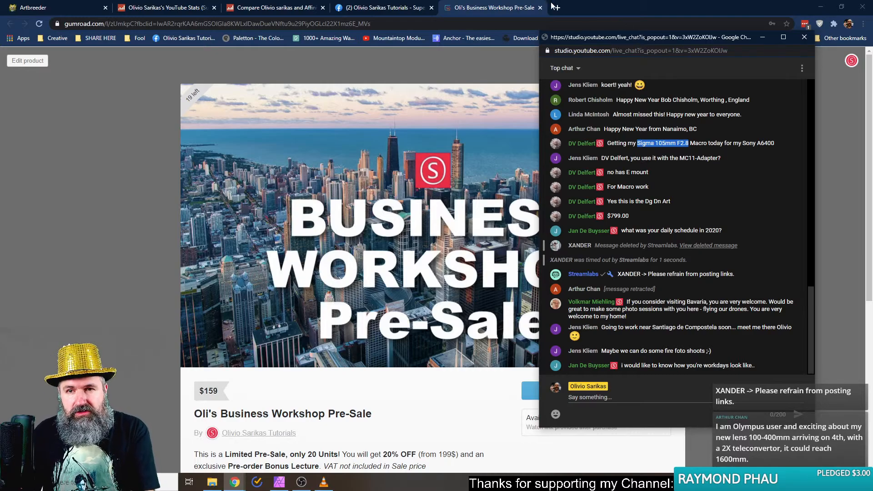
mouse_move(643, 39)
left_mouse_down()
mouse_move(815, 51)
mouse_move(631, 51)
mouse_move(649, 50)
left_mouse_up()
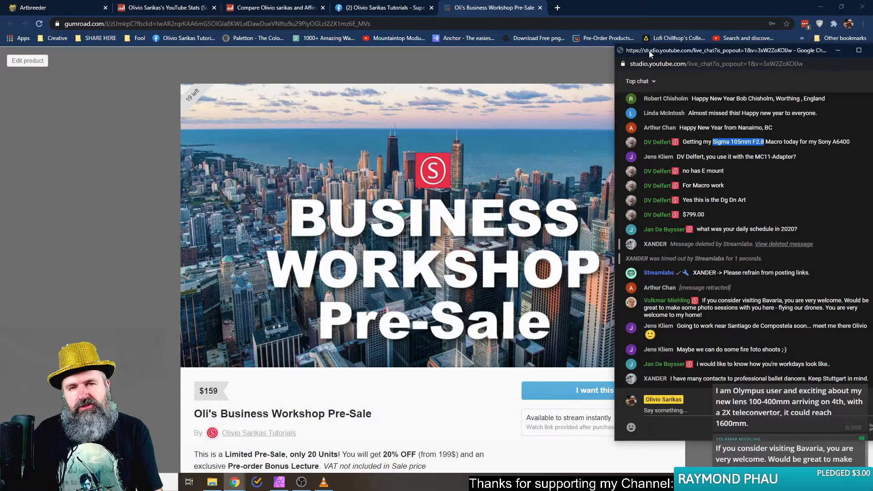
Examine the Super Fan Community group page, including its header, pinned workshop announcement and newest member post
left_click(384, 8)
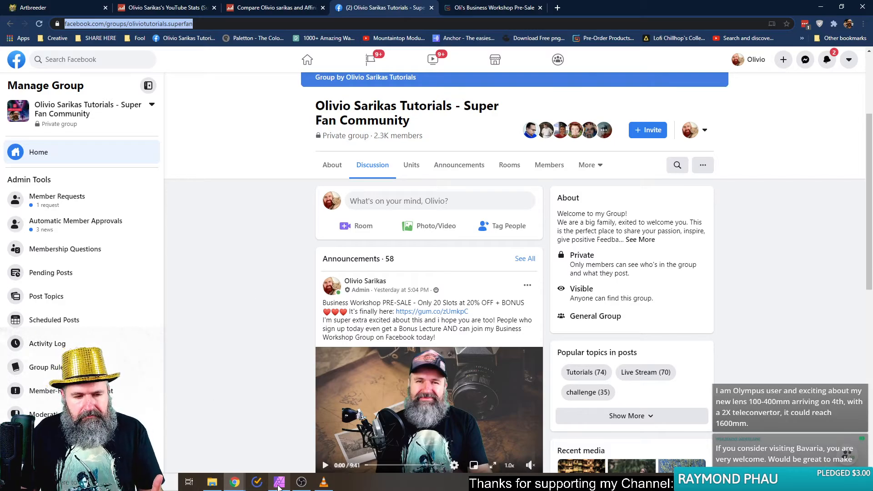
mouse_move(279, 487)
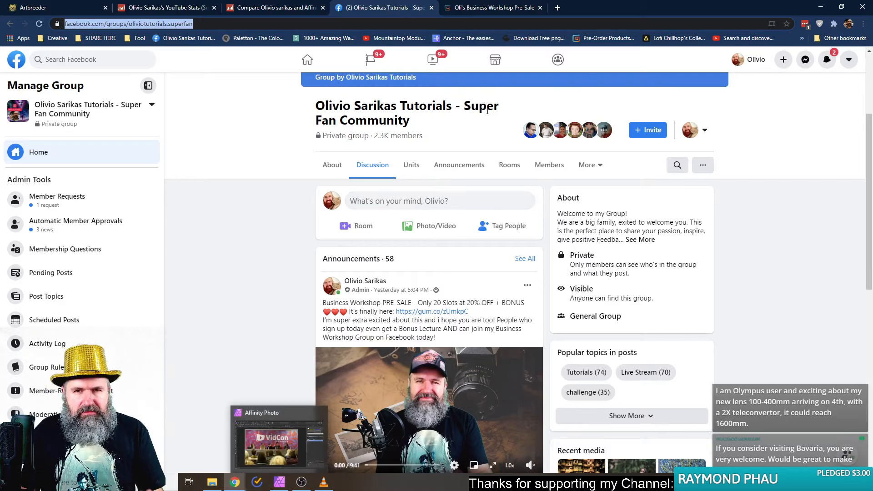
left_click(469, 9)
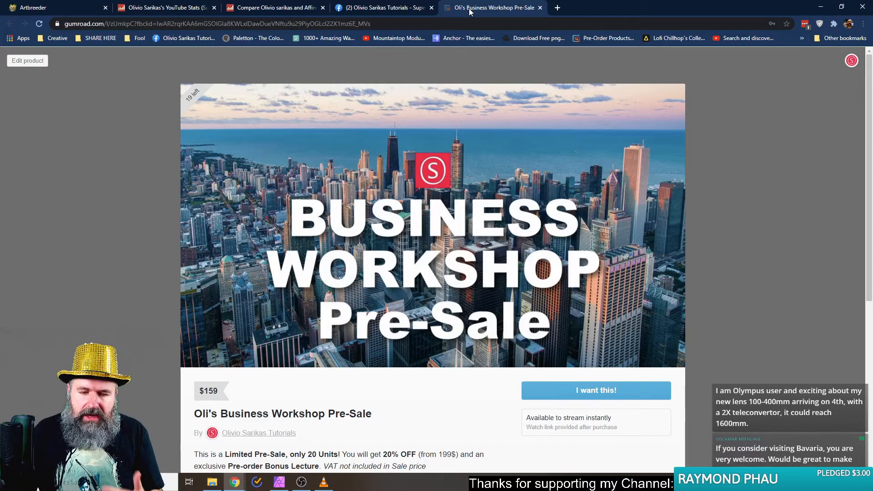
left_click(386, 8)
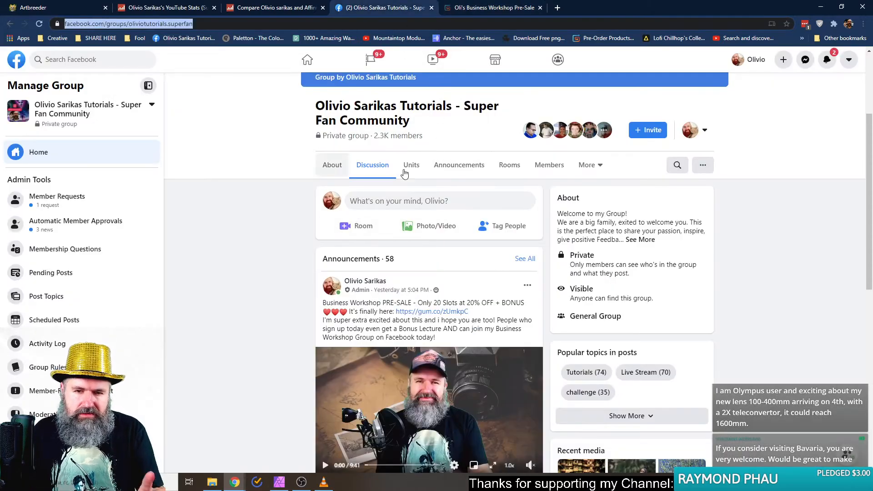
scroll(258, 336, "down", 7)
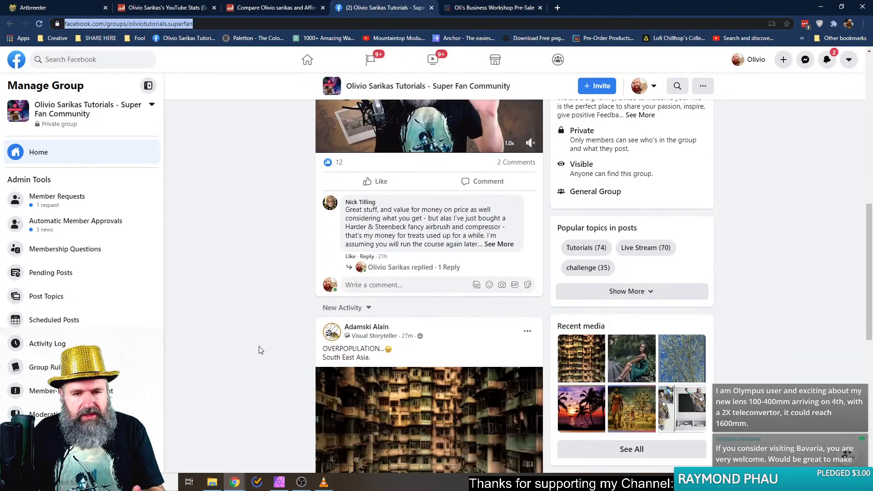
scroll(259, 350, "up", 5)
scroll(261, 350, "up", 5)
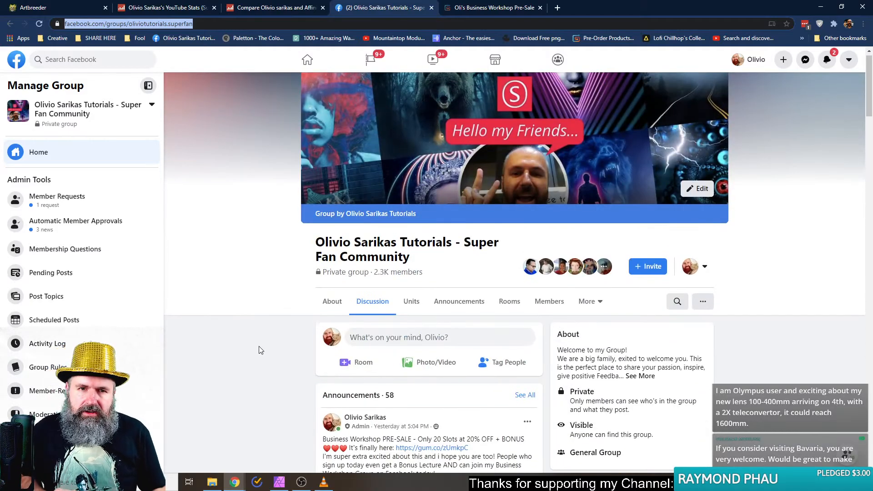
scroll(261, 351, "down", 5)
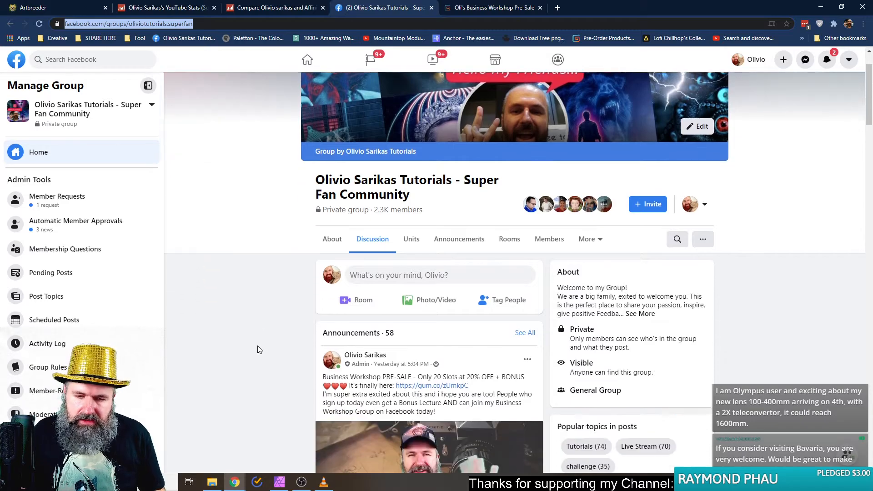
scroll(261, 398, "down", 3)
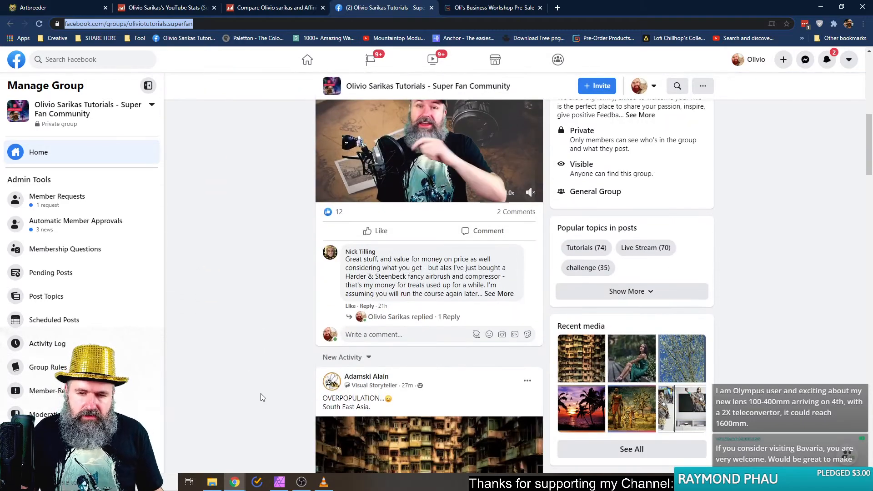
scroll(269, 391, "up", 6)
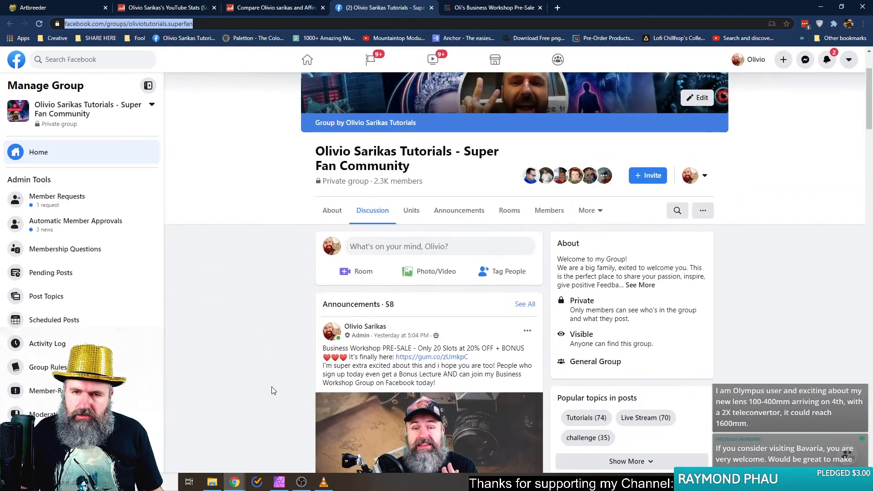
scroll(273, 391, "up", 2)
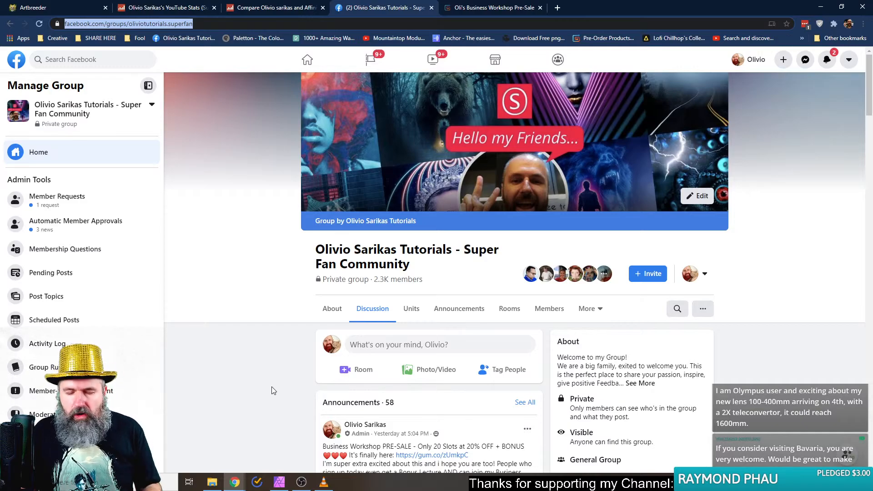
Return to the workshop pre-sale page, bring the live chat window in front of it and make the chat narrower
mouse_move(275, 486)
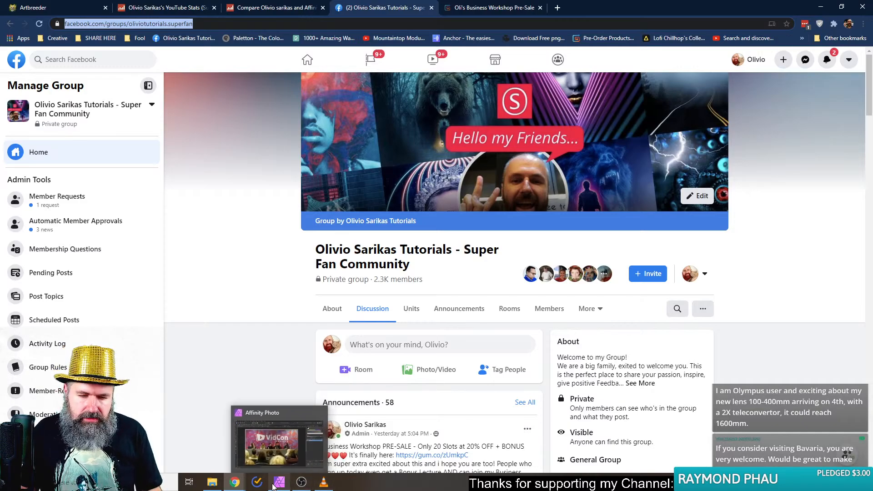
mouse_move(235, 482)
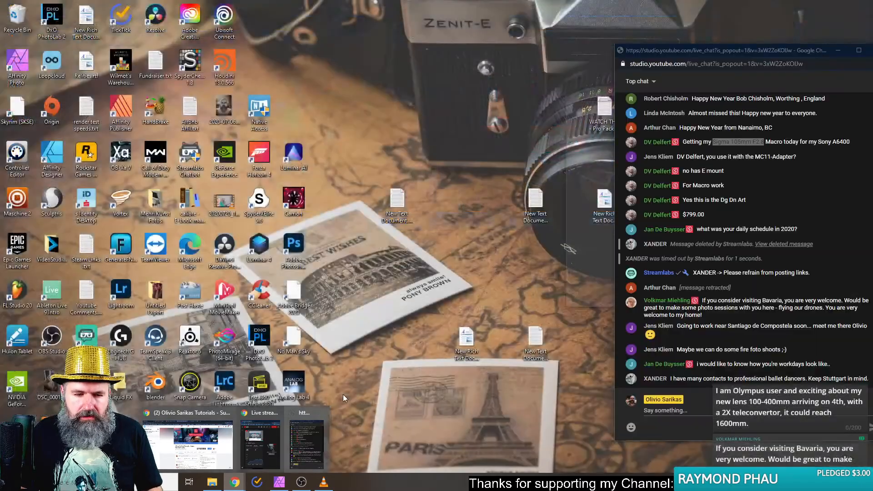
left_click(188, 444)
left_click(460, 8)
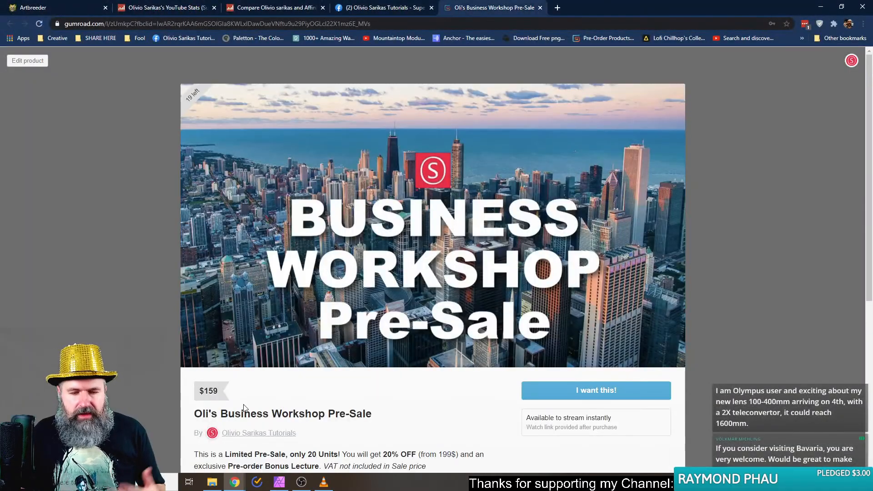
mouse_move(235, 482)
left_click(300, 466)
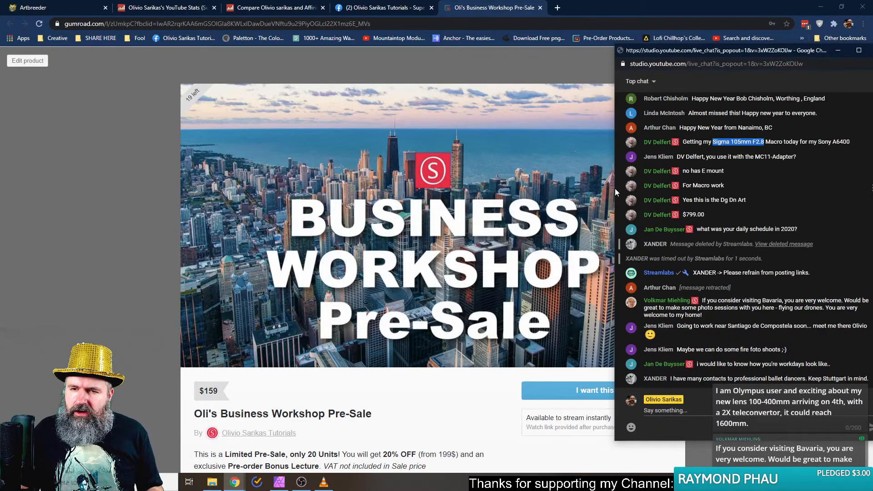
left_click_drag(614, 188, 657, 191)
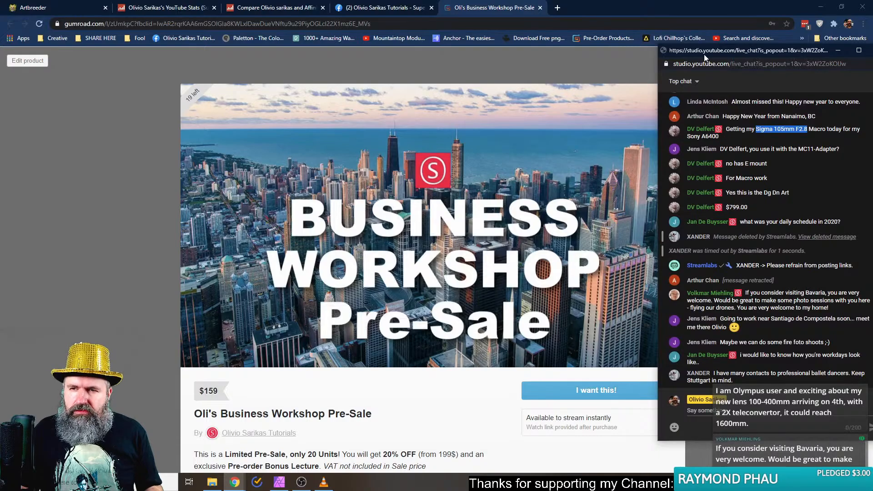
Move the narrowed live chat window to the side of the pre-sale page and clear the lens name's text selection
left_click_drag(704, 54, 674, 53)
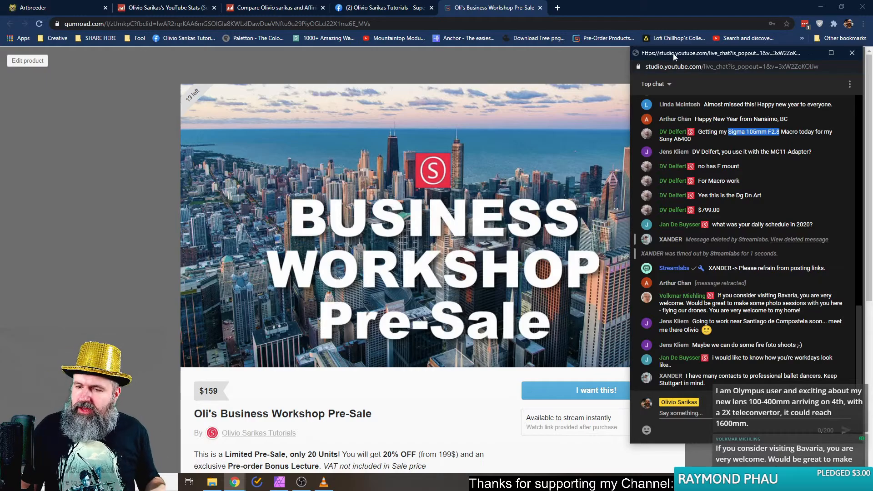
mouse_move(691, 56)
left_mouse_down()
mouse_move(479, 39)
mouse_move(684, 45)
left_mouse_up()
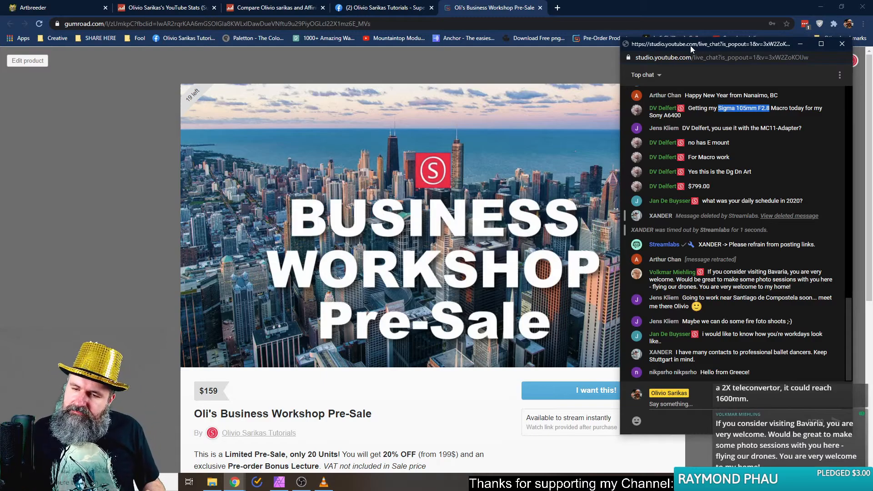
left_click_drag(711, 43, 419, 29)
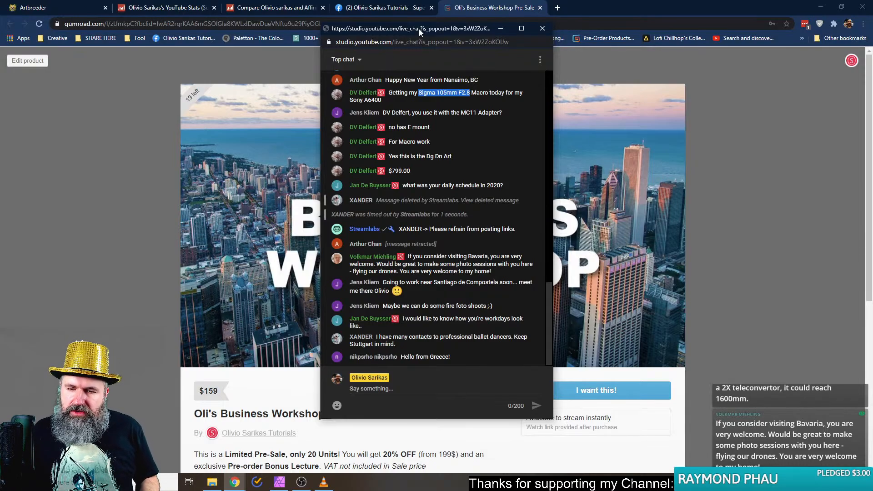
left_click_drag(419, 29, 739, 23)
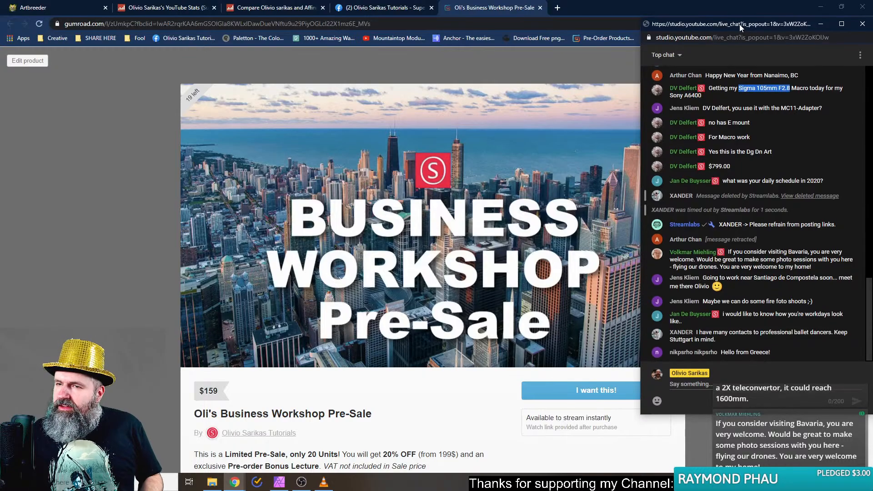
left_click(749, 94)
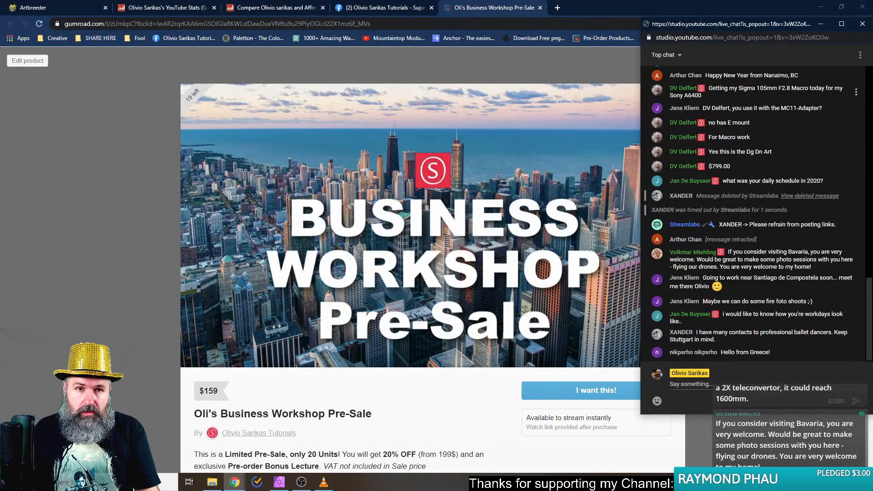
Examine the member posts in the Super Fan Community group feed and bring the live chat window in front of the group page
left_click(384, 7)
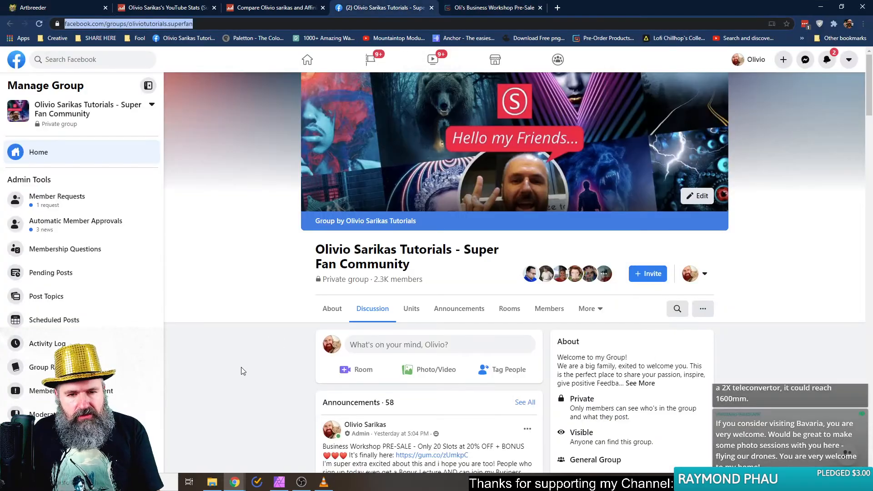
scroll(259, 366, "down", 5)
scroll(260, 366, "down", 20)
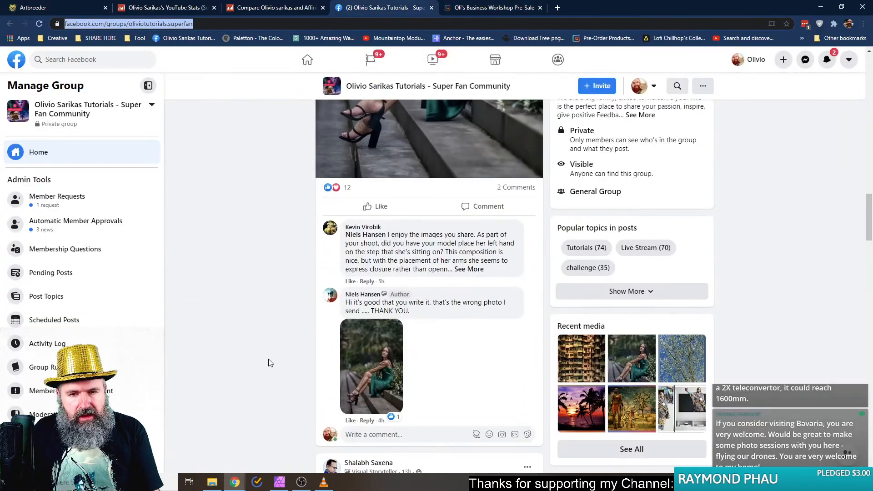
scroll(271, 357, "down", 20)
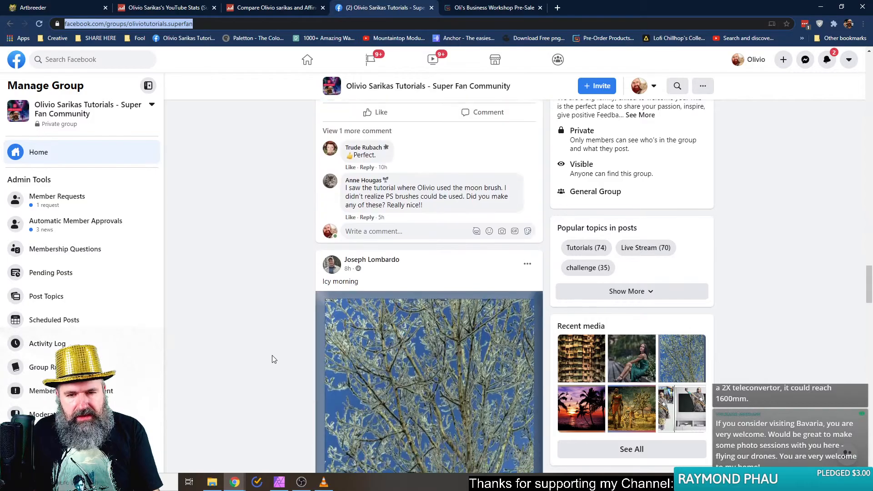
scroll(272, 356, "down", 7)
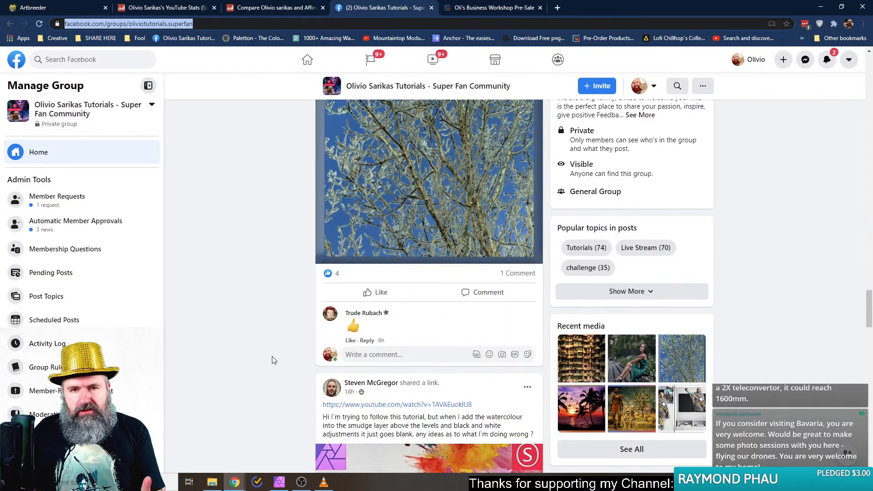
scroll(272, 356, "down", 10)
scroll(273, 357, "up", 14)
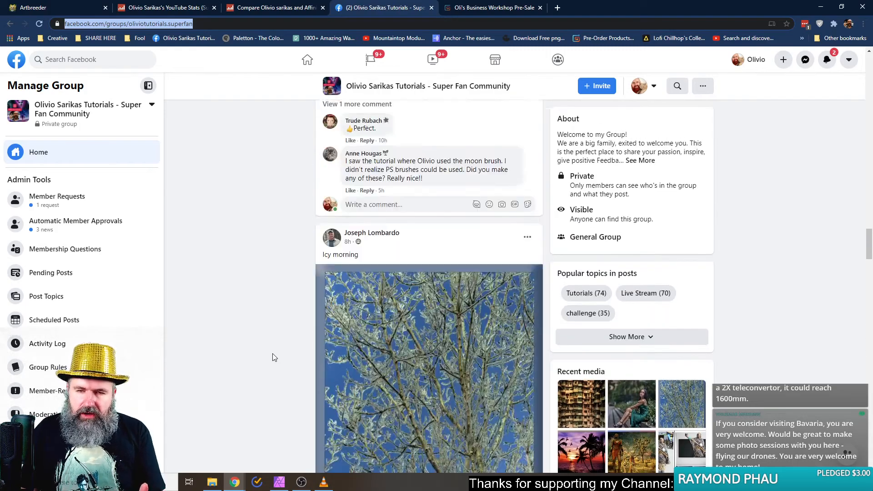
scroll(274, 357, "up", 20)
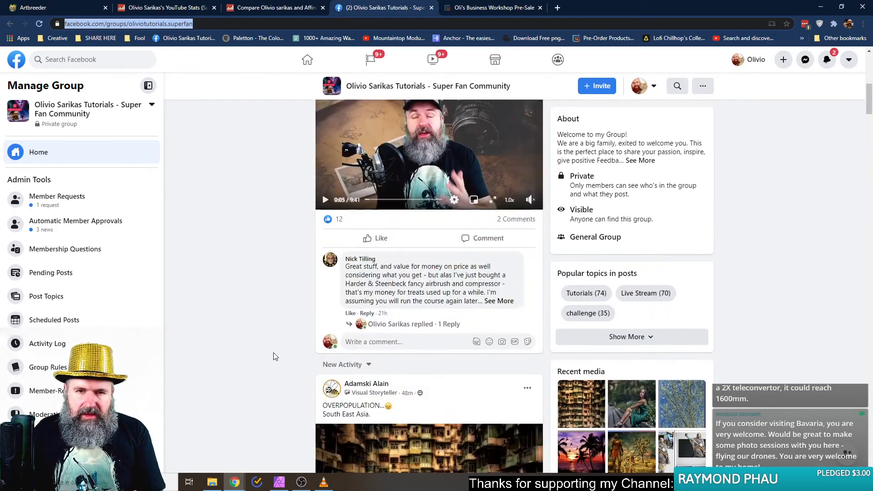
scroll(275, 357, "up", 10)
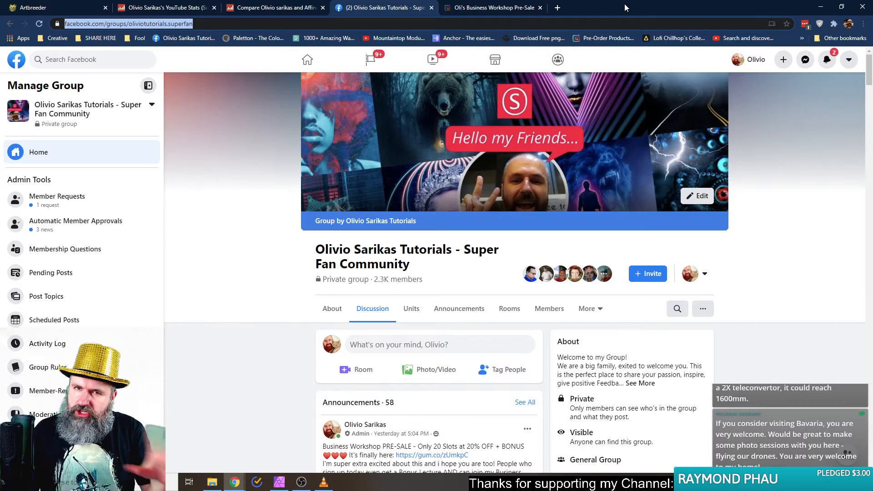
left_click(234, 482)
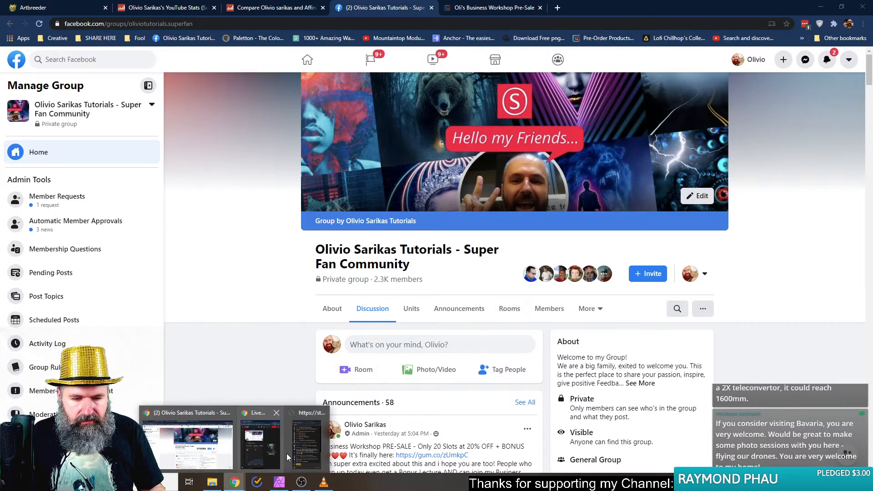
left_click(309, 455)
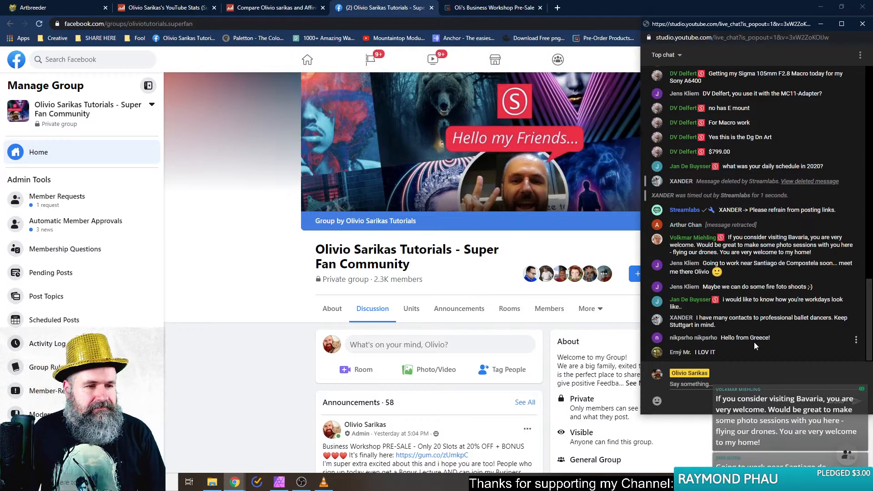
Approve all pending member requests for the Super Fan Community group and return to the group's home page
left_click(54, 201)
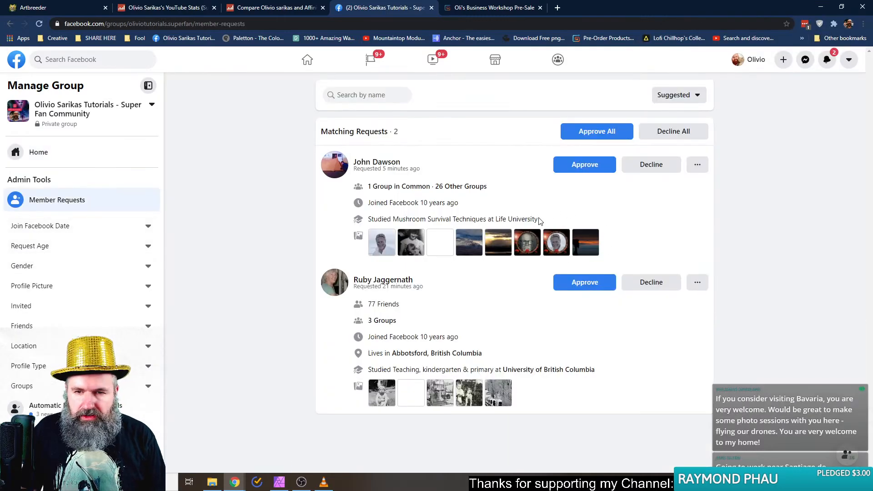
left_click(604, 132)
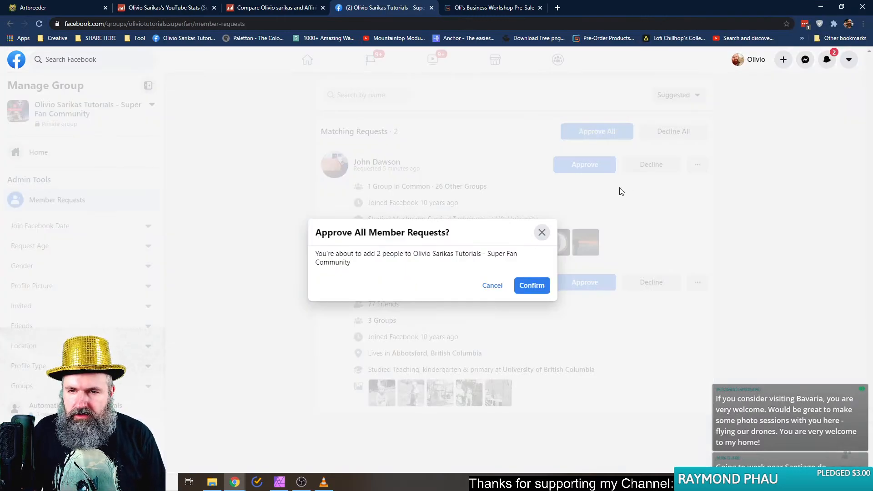
left_click(533, 286)
left_click(39, 152)
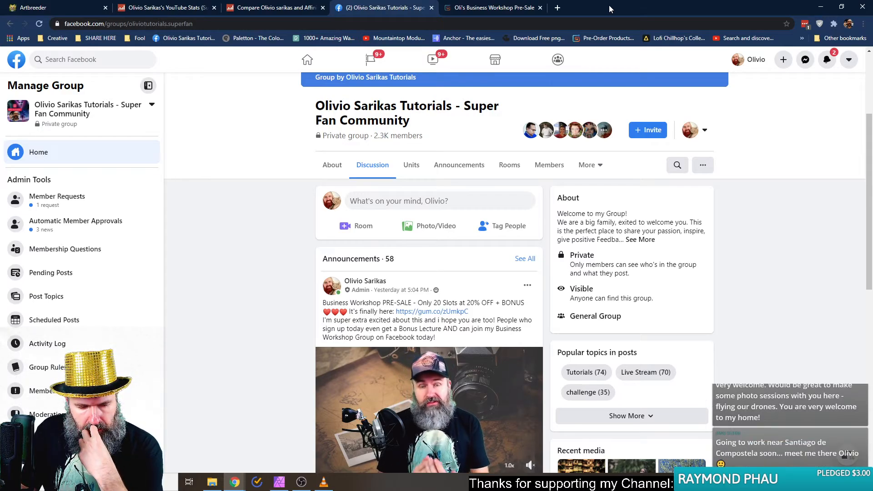
Switch to the Artbreeder crossbreed page and check the live chat in front of it before returning to the page
left_click(62, 6)
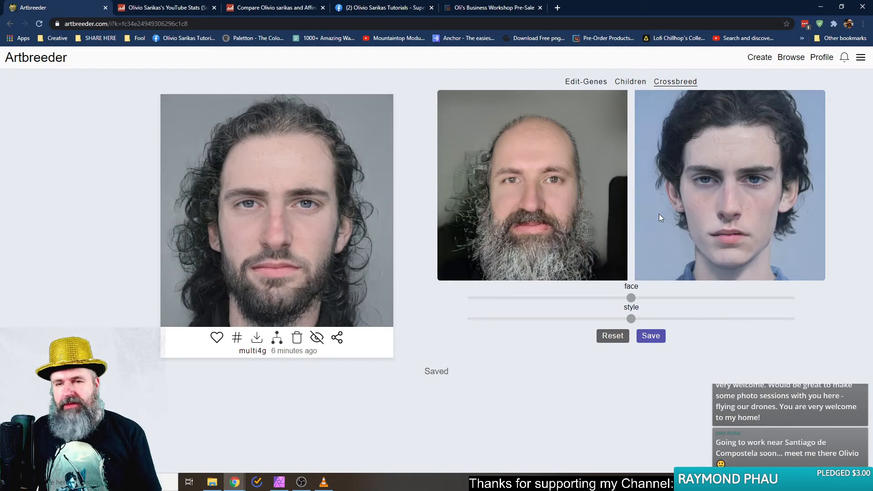
mouse_move(235, 481)
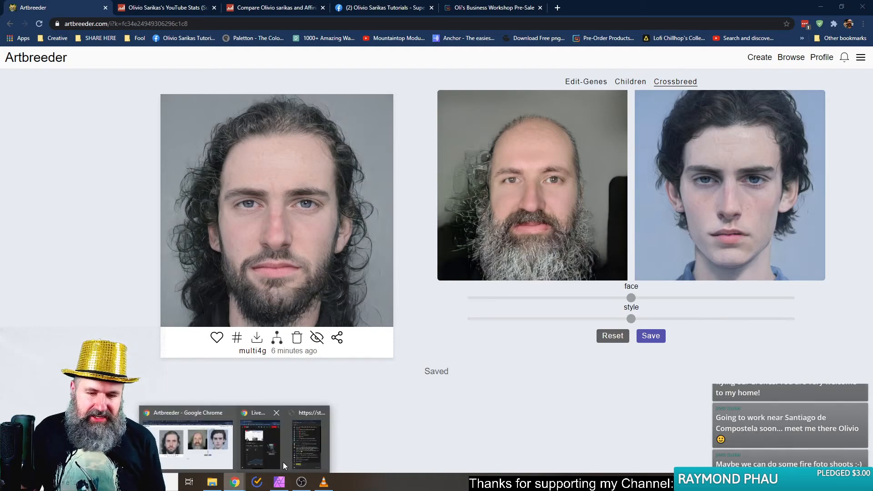
left_click(303, 443)
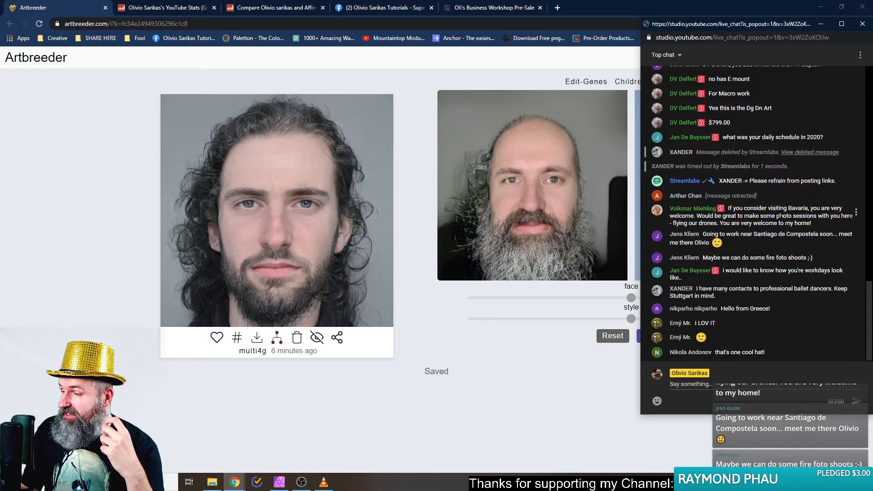
left_click(555, 390)
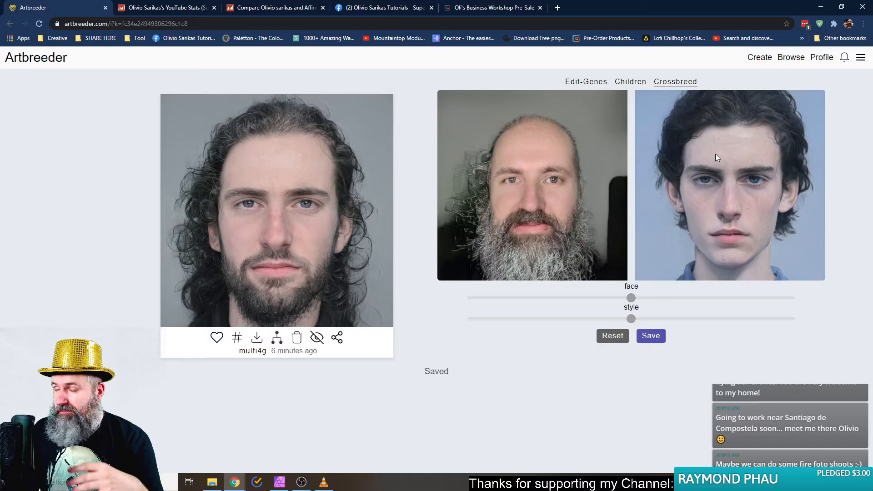
Reset the crossbreed, load a fresh random set of portraits and choose the red-lit face as the second parent
left_click(626, 336)
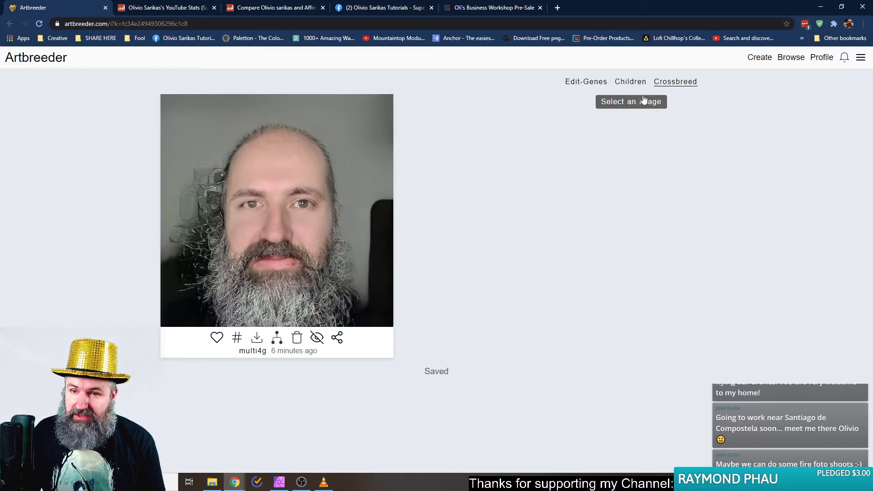
left_click(622, 107)
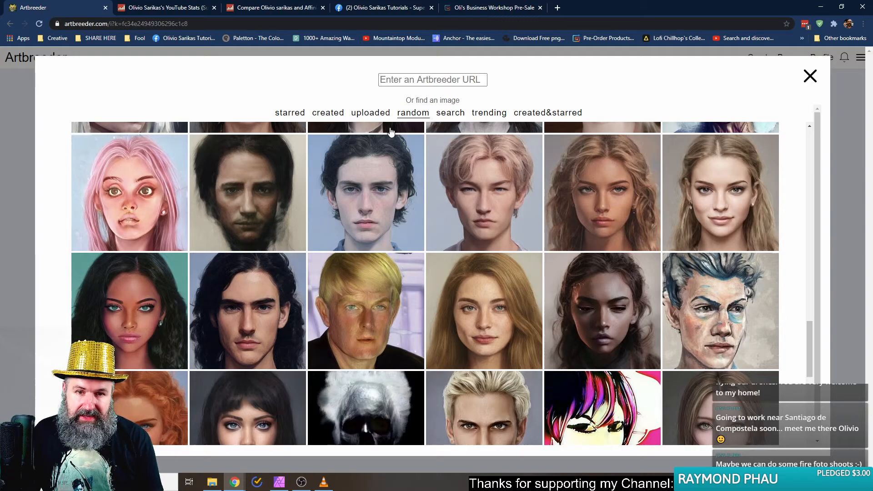
left_click(410, 115)
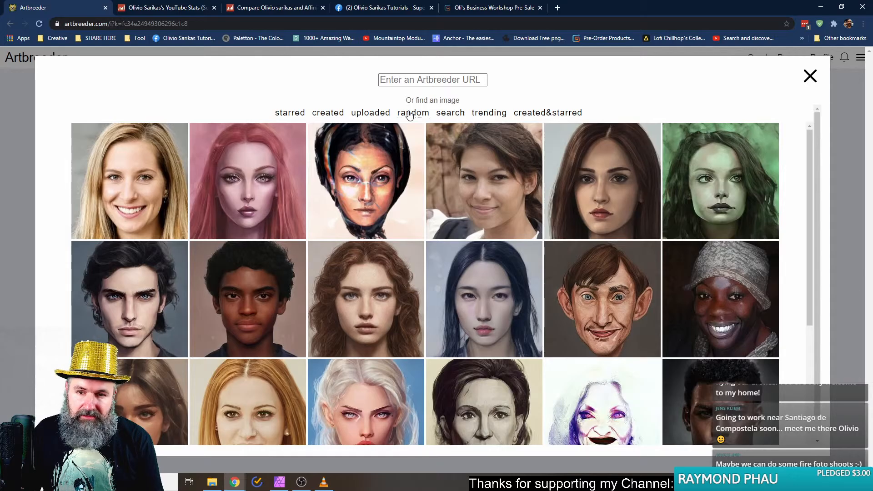
scroll(360, 223, "down", 5)
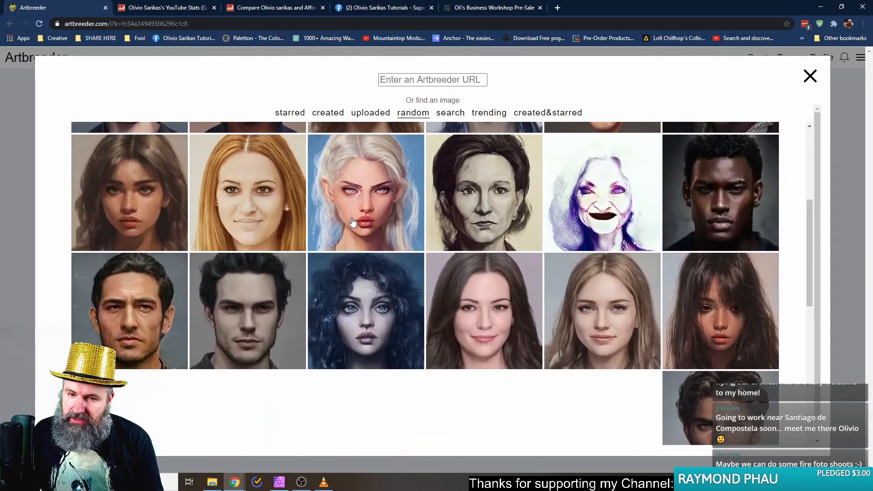
scroll(352, 216, "down", 5)
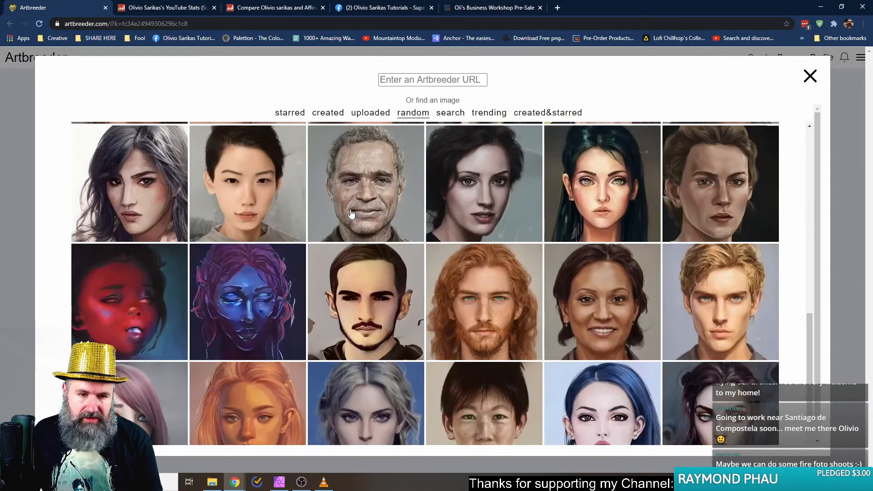
scroll(348, 209, "down", 3)
left_click(99, 200)
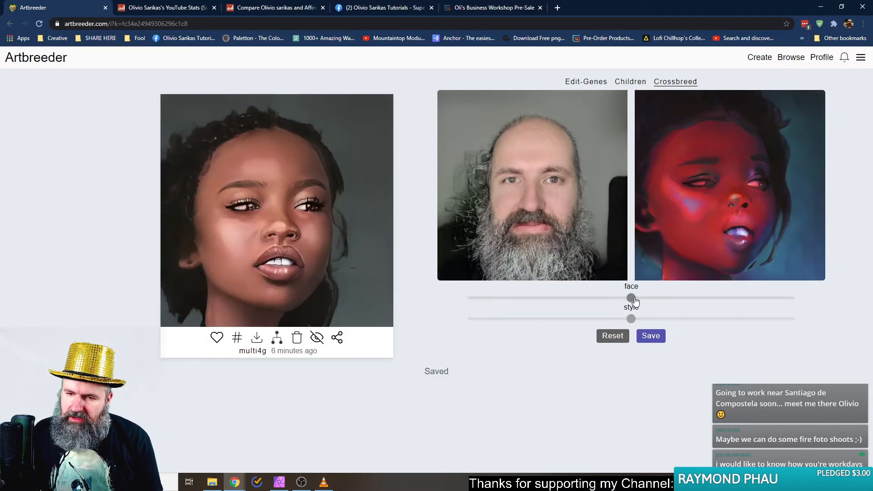
Set the crossbreed's face mix fully toward the bearded man's photo and its style mix fully toward the red-lit portrait
left_click_drag(631, 299, 520, 299)
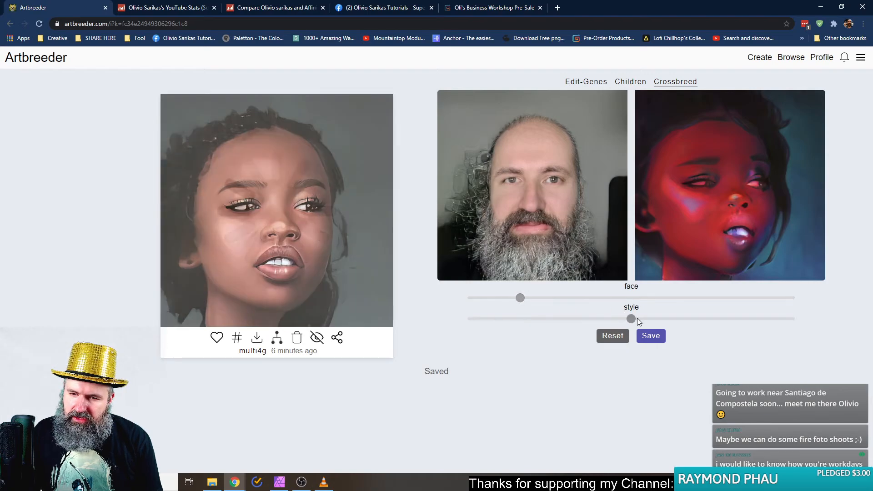
left_click_drag(636, 319, 756, 320)
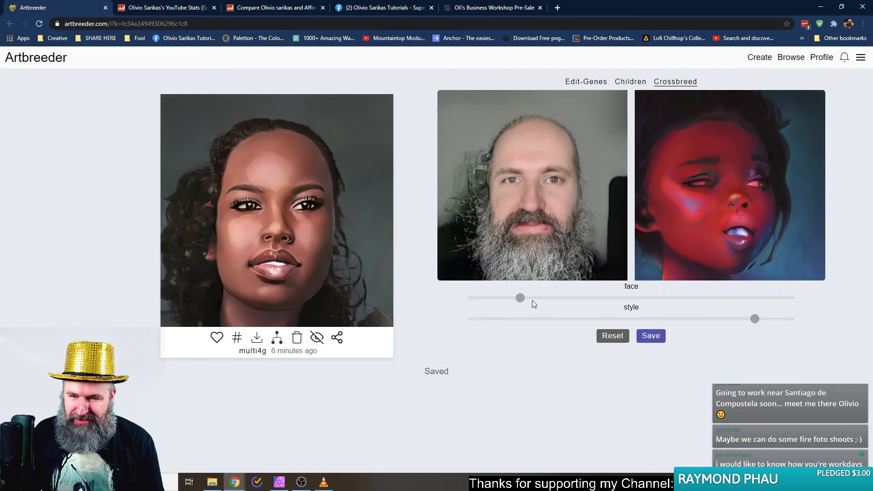
left_click_drag(521, 299, 590, 300)
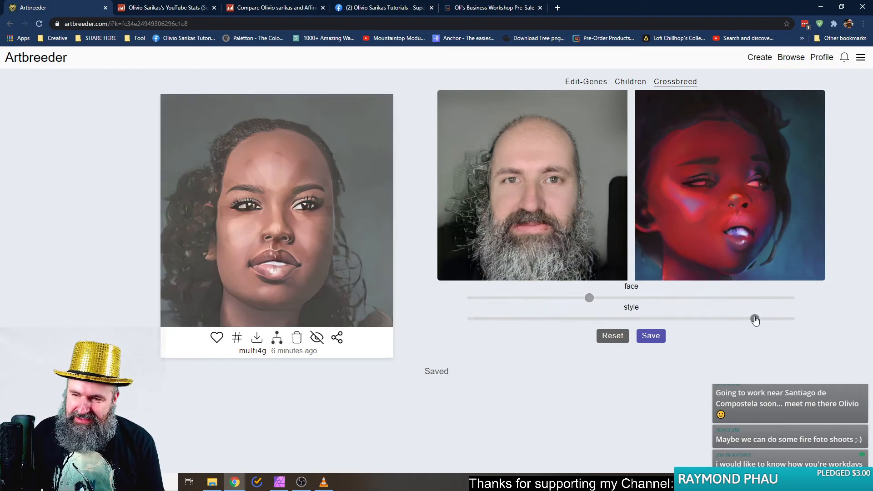
left_click_drag(755, 318, 792, 319)
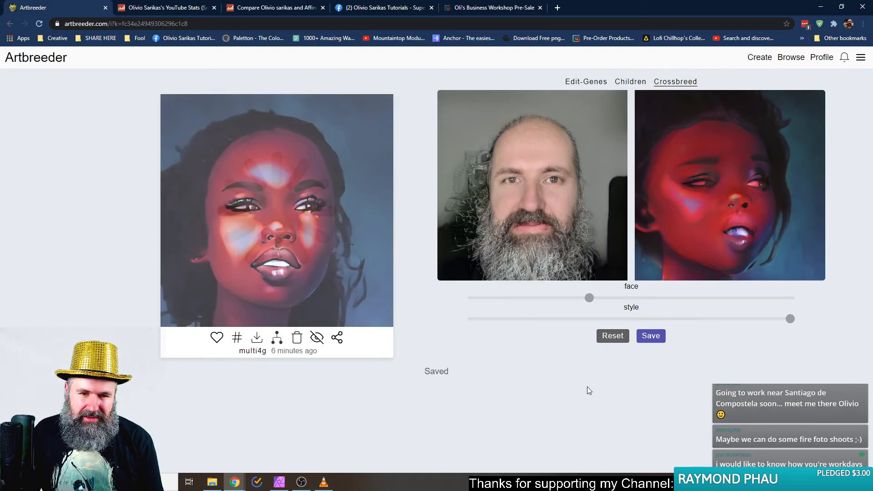
left_click_drag(589, 298, 462, 305)
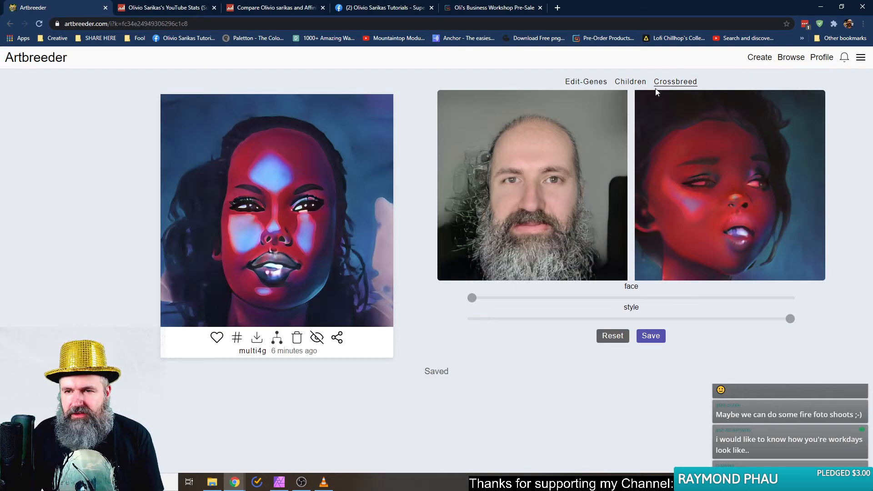
Reset the crossbreed and choose the stern, grey-bearded man from the random portraits as the second parent
left_click(610, 339)
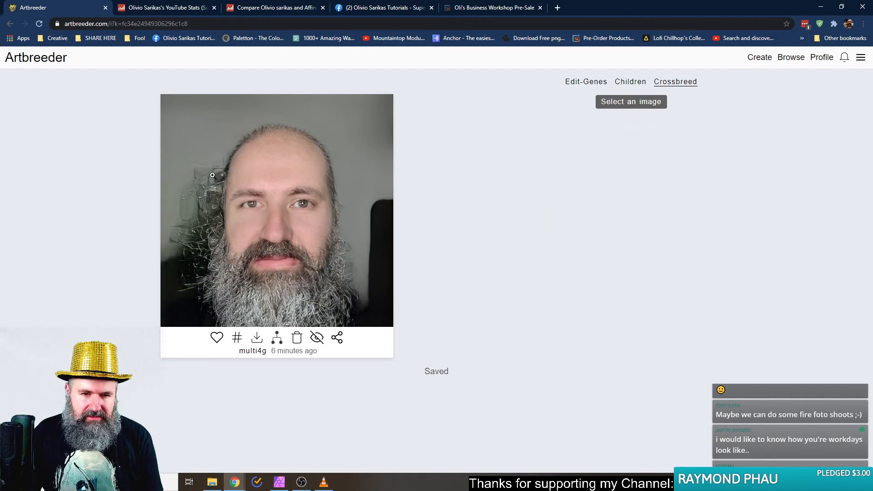
left_click(630, 105)
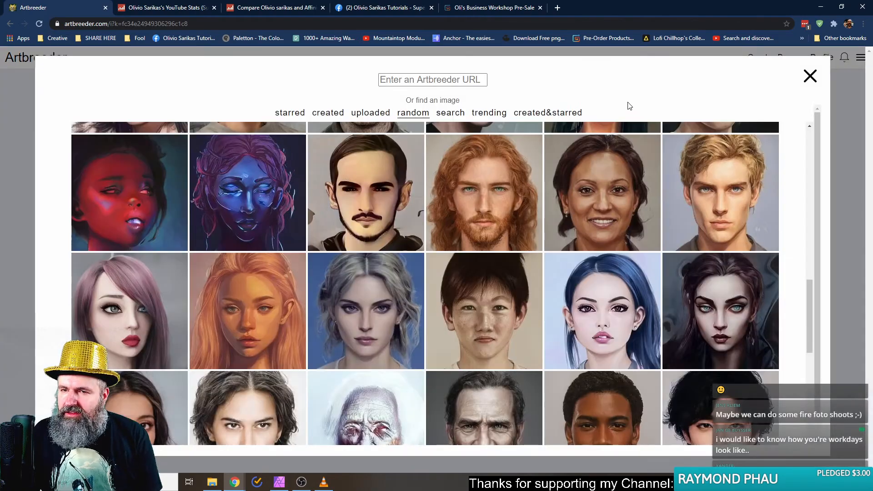
scroll(409, 252, "down", 5)
left_click(401, 248)
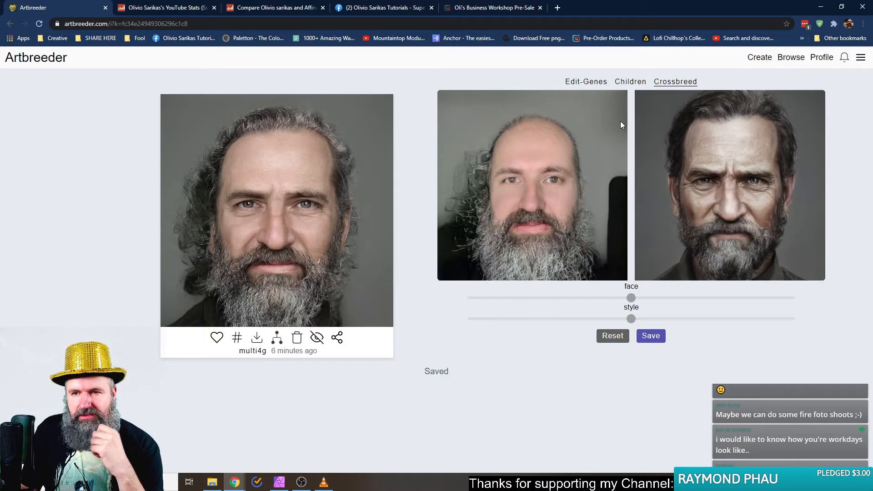
Reset the crossbreed again and reopen the random portraits to look for another second parent
left_click(611, 337)
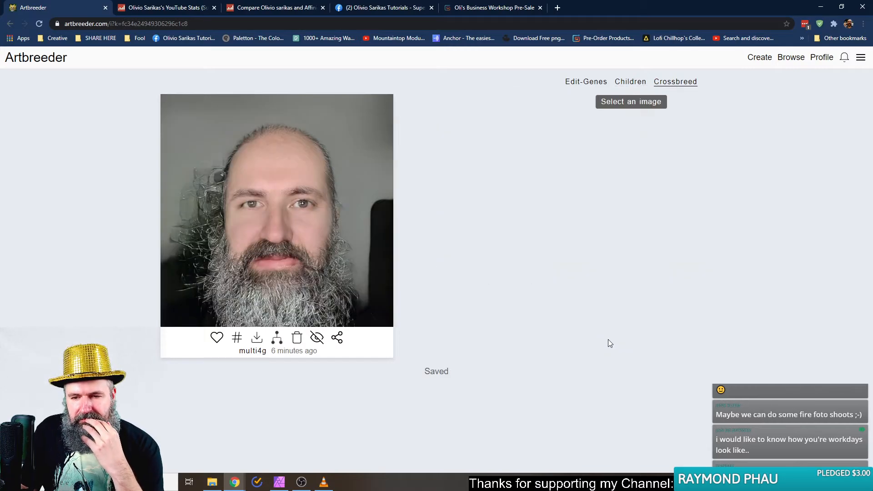
left_click(640, 105)
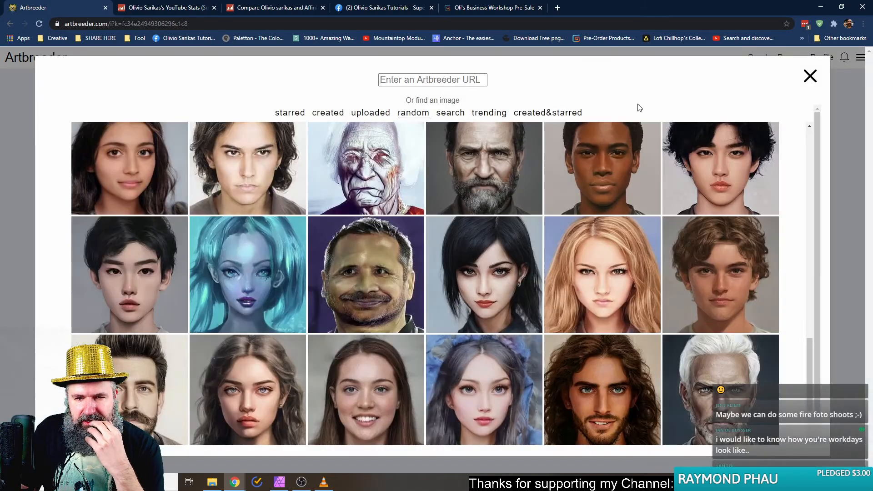
scroll(294, 404, "down", 4)
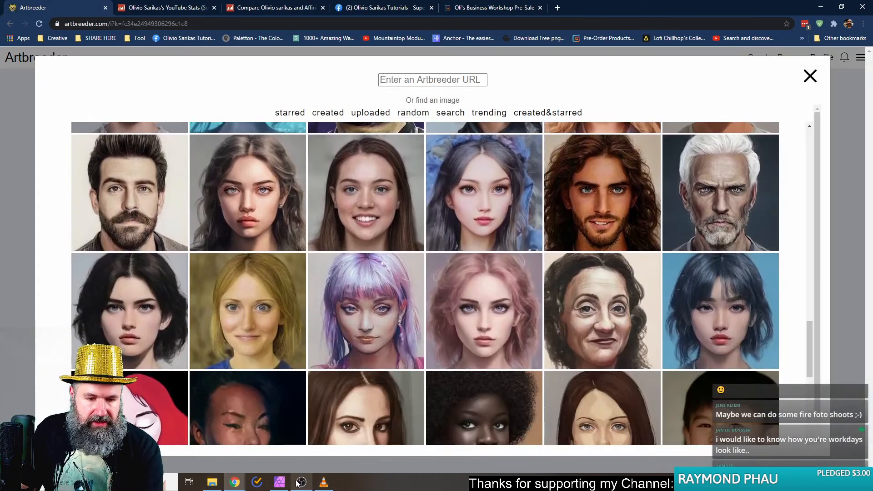
Copy the name Timothy Chalamet from the live chat and search the web for it in a new tab
left_click(298, 439)
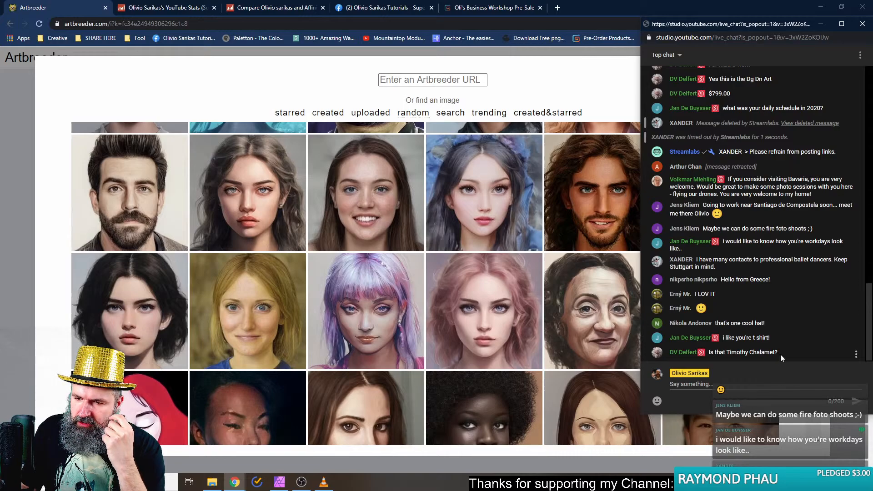
left_click_drag(775, 352, 731, 353)
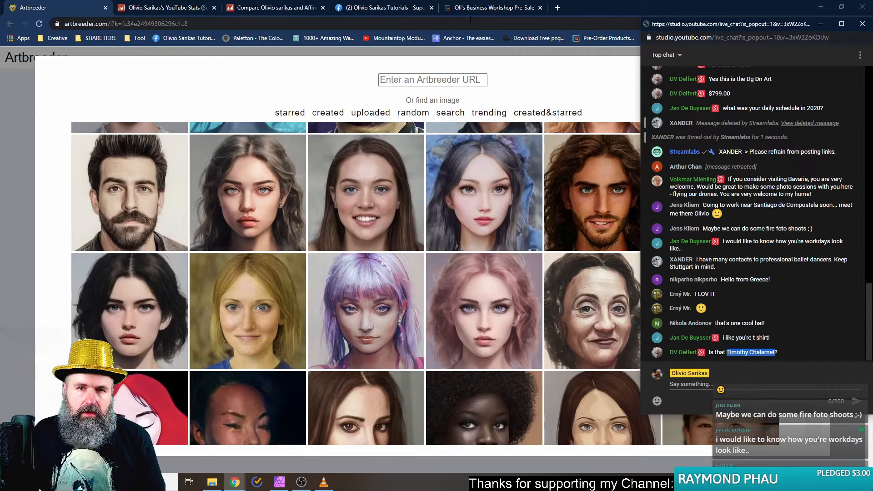
key("ctrl+c")
left_click(518, 8)
left_click(560, 9)
key("ctrl+v")
key("Return")
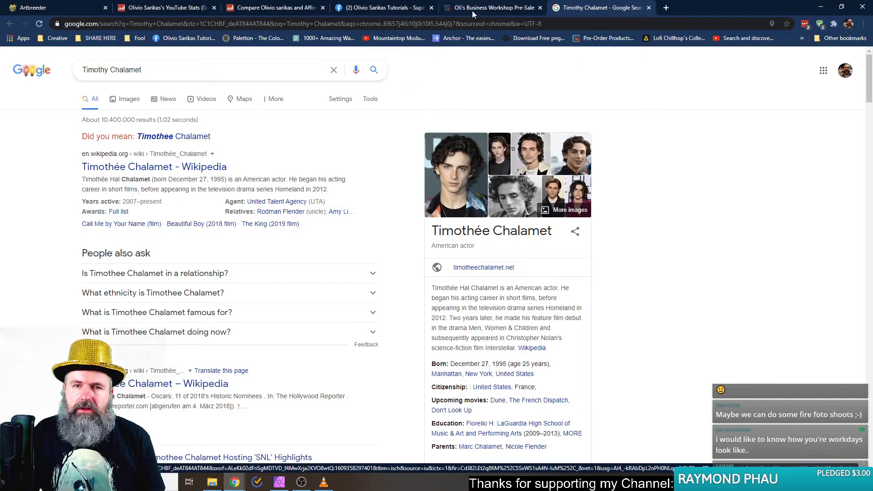
Return to Artbreeder's random portraits and choose the bearded man with long red hair as the second crossbreed parent
left_click(375, 12)
left_click(273, 8)
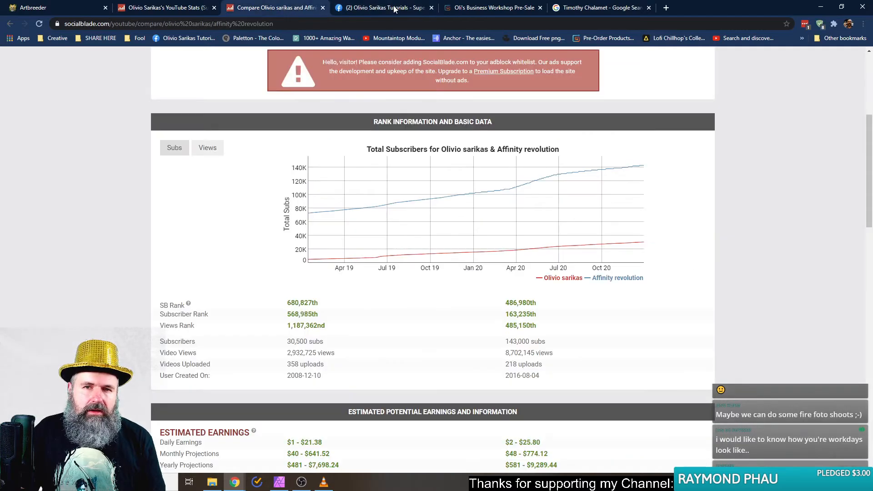
left_click(489, 8)
left_click(59, 6)
scroll(500, 344, "up", 9)
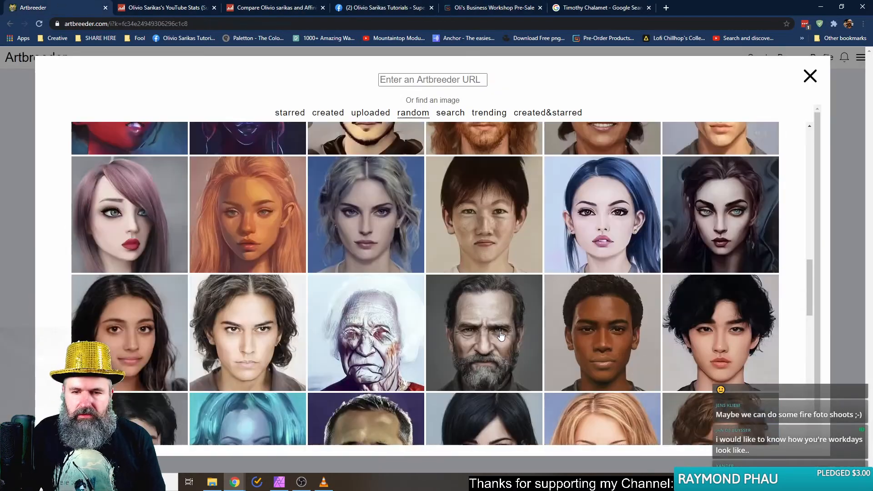
scroll(473, 312, "up", 10)
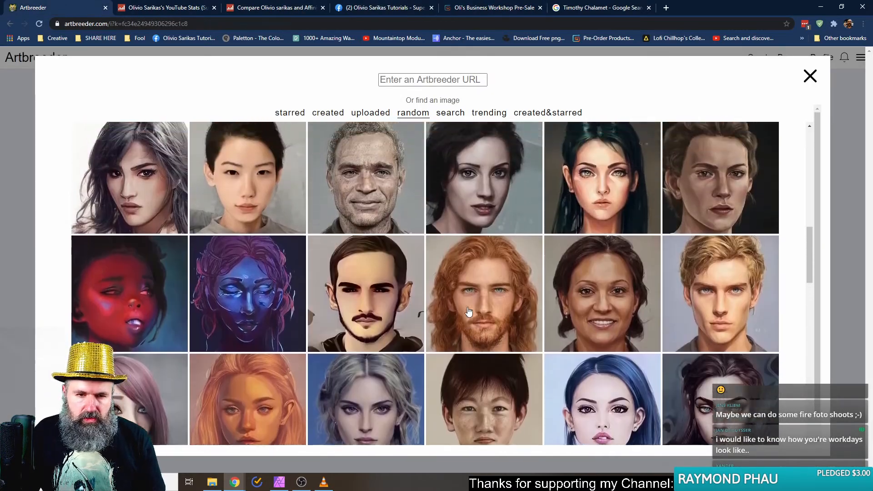
scroll(468, 311, "up", 4)
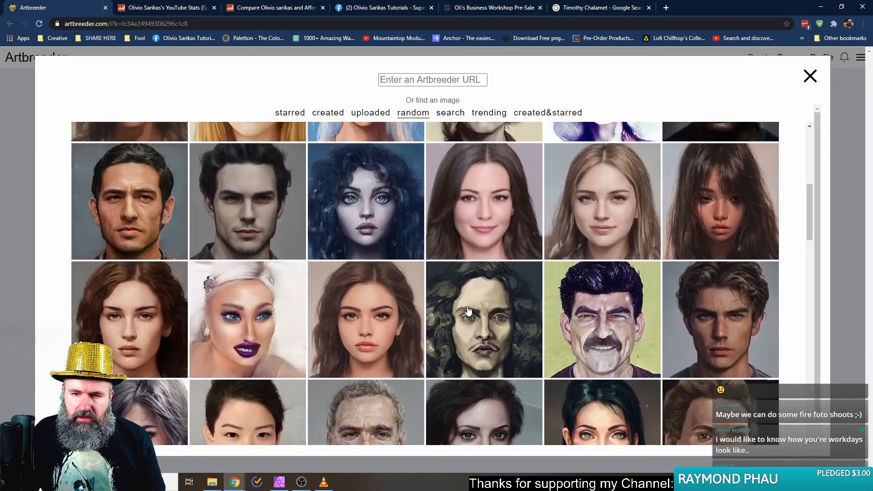
scroll(468, 311, "up", 3)
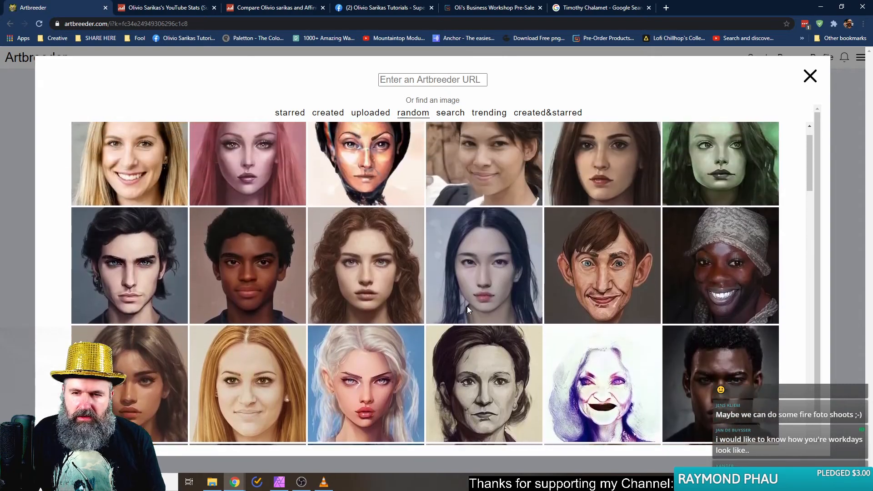
scroll(469, 310, "down", 12)
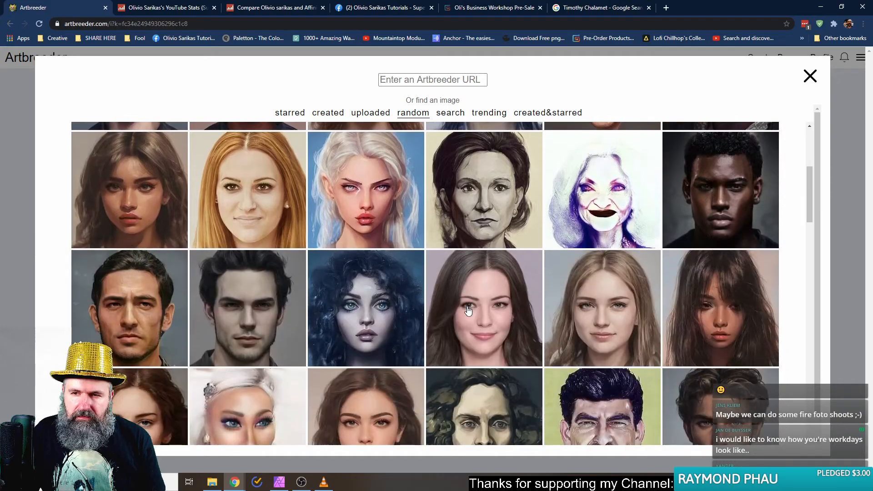
scroll(468, 311, "up", 3)
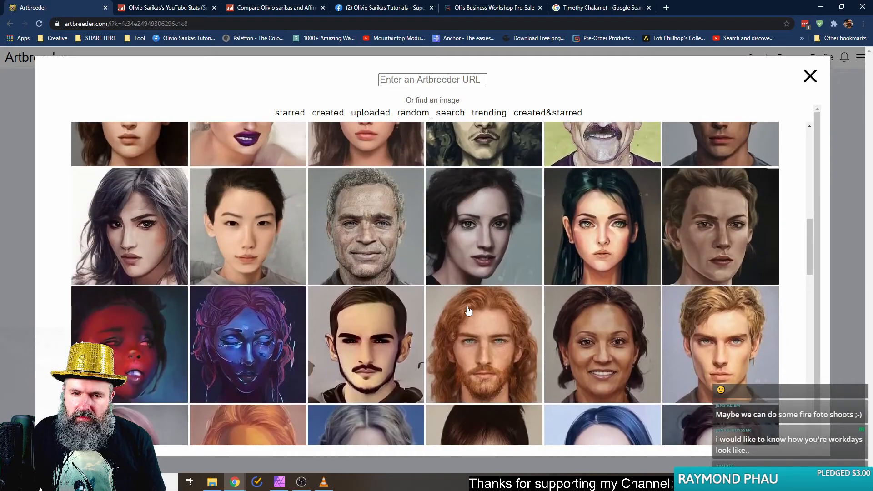
scroll(469, 312, "down", 3)
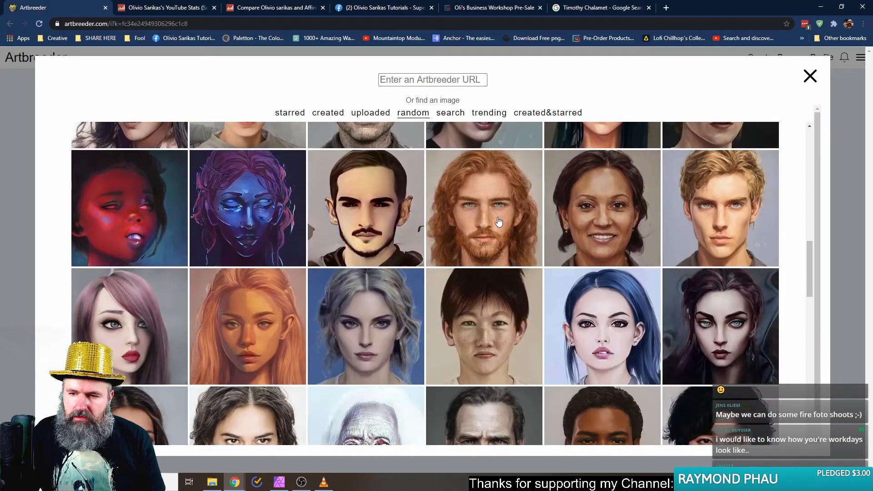
left_click(495, 218)
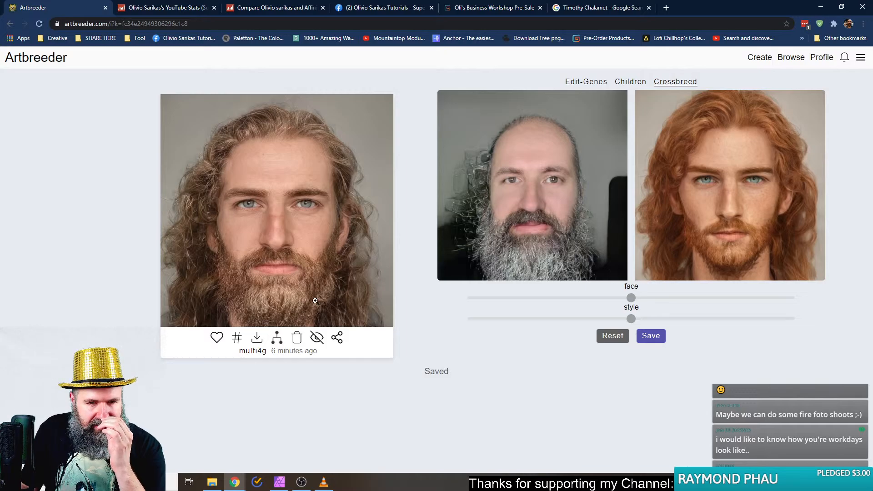
Inspect the crossbred portrait enlarged, close the enlarged view and reset the crossbreed
left_click(282, 227)
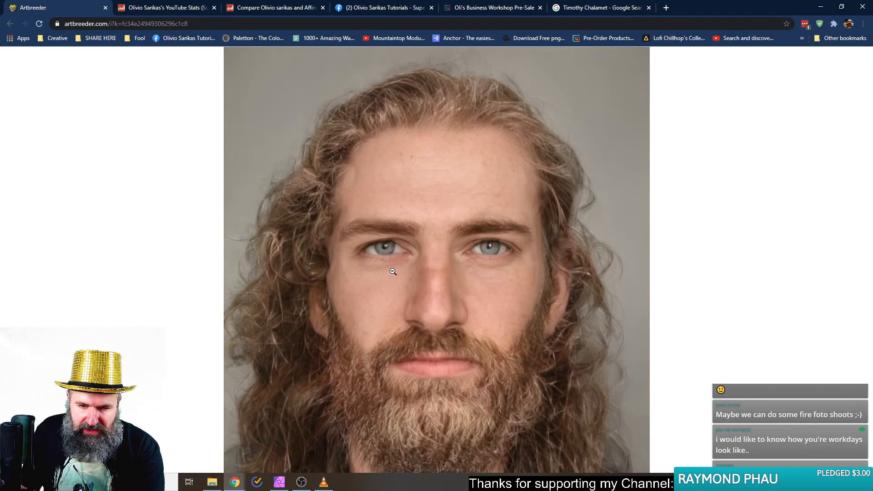
left_click(418, 259)
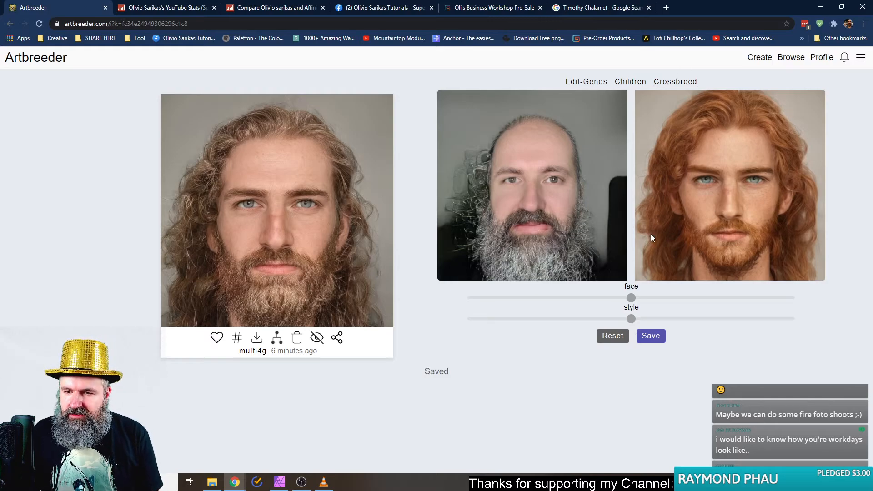
left_click(614, 336)
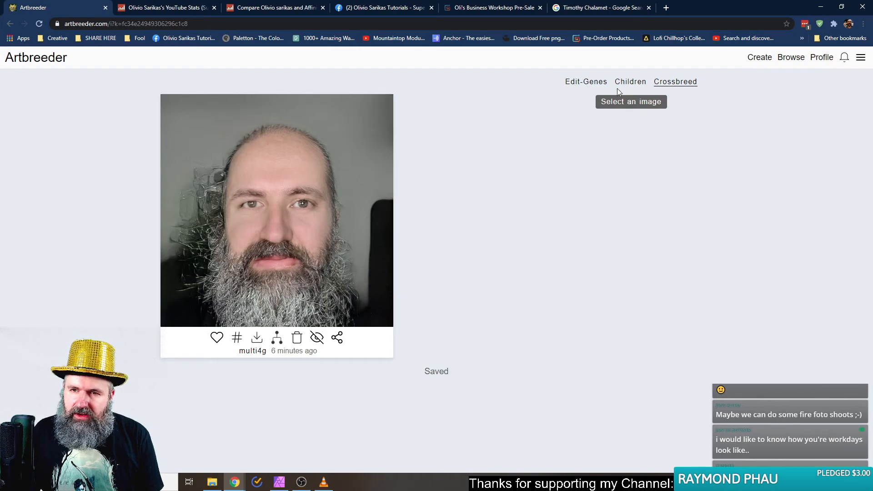
Edit the portrait's genes, trying Mouthopen at 0.955 and -0.84, and end with Mouthopen at -0.21 and Eyesopen at -1.04
left_click(582, 85)
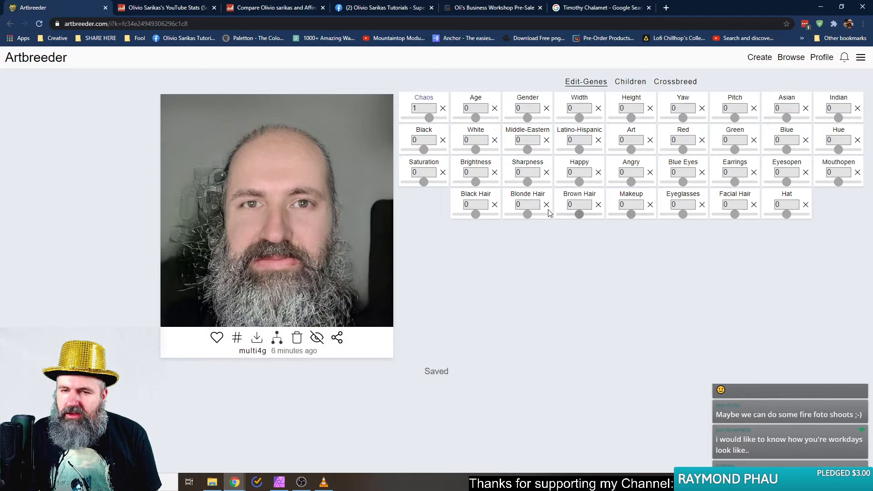
left_click_drag(836, 183, 849, 188)
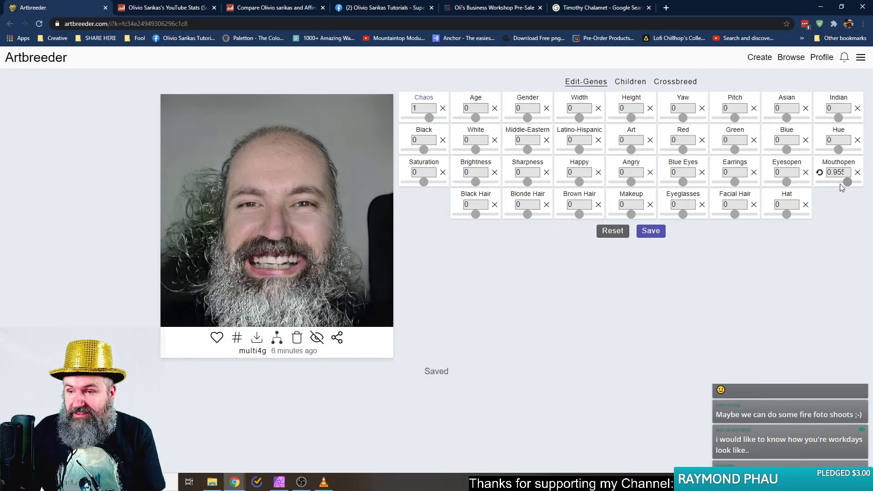
left_click_drag(847, 182, 831, 183)
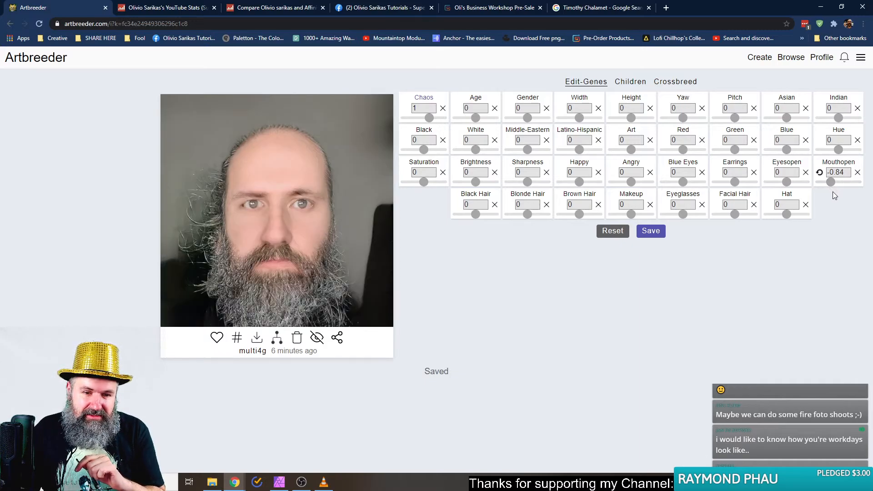
left_click_drag(831, 182, 777, 185)
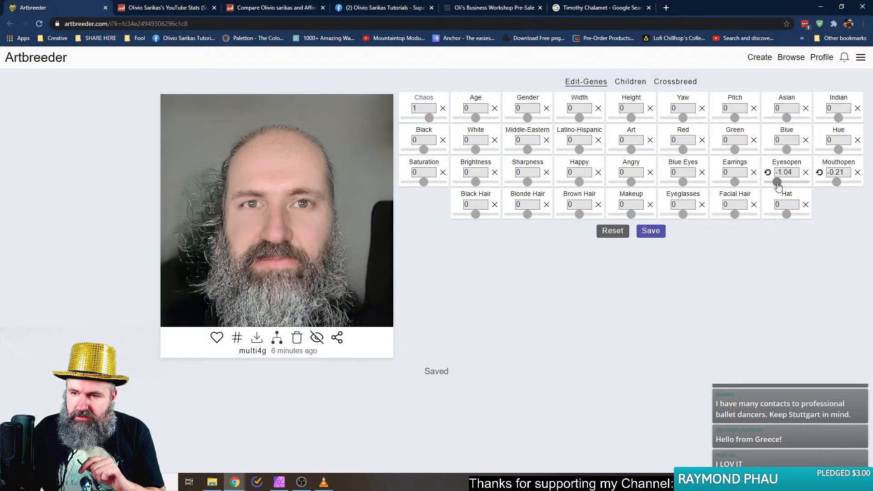
Try the portrait's Eyesopen gene at -1.58, -1.28, -0.75 and 1.687, and reset that gene
left_click_drag(777, 187, 774, 187)
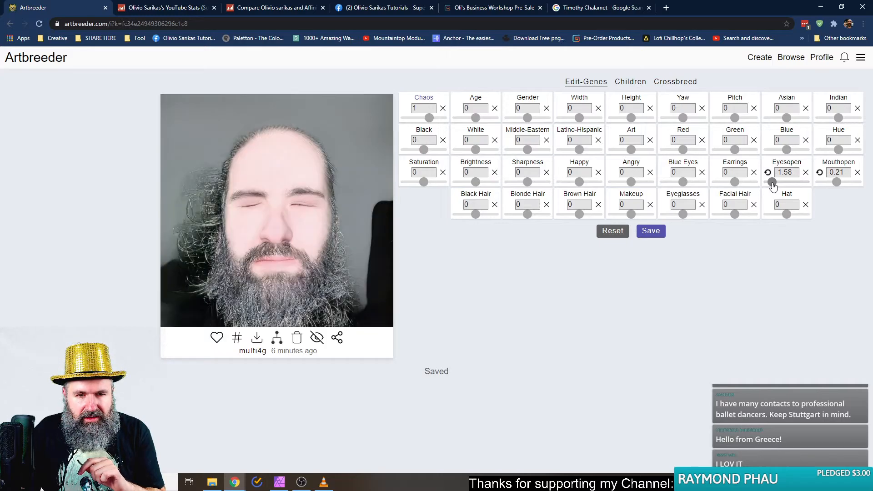
mouse_move(774, 187)
left_mouse_down()
mouse_move(739, 187)
mouse_move(776, 187)
left_mouse_up()
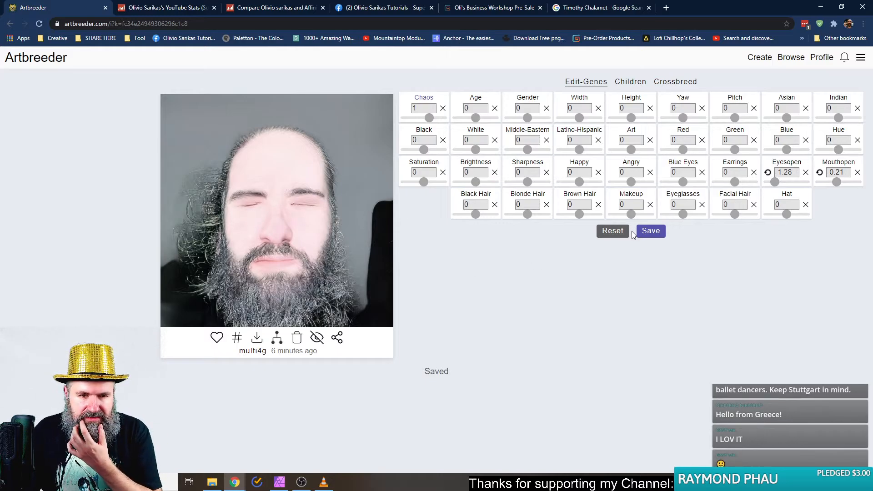
left_click_drag(775, 182, 780, 182)
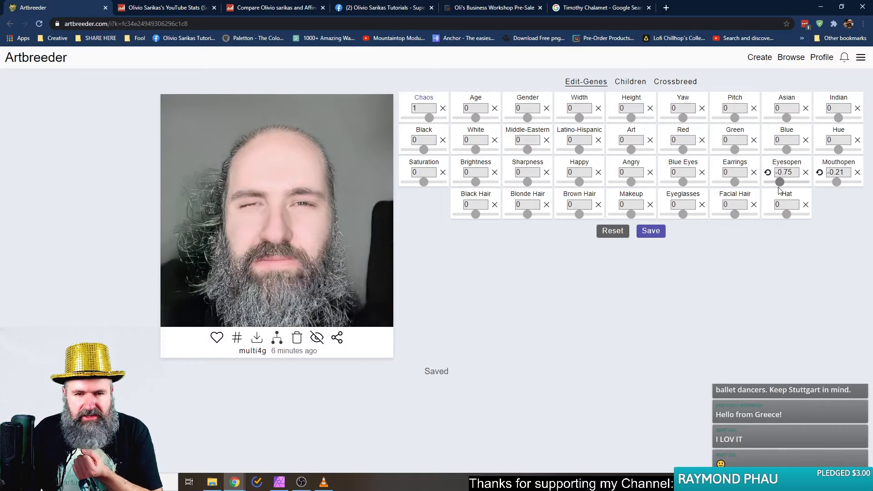
left_click_drag(781, 183, 804, 188)
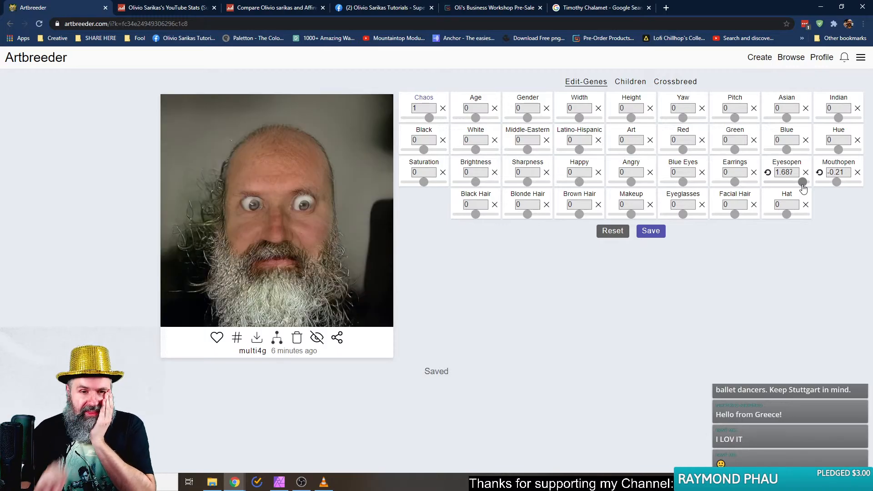
left_click(768, 173)
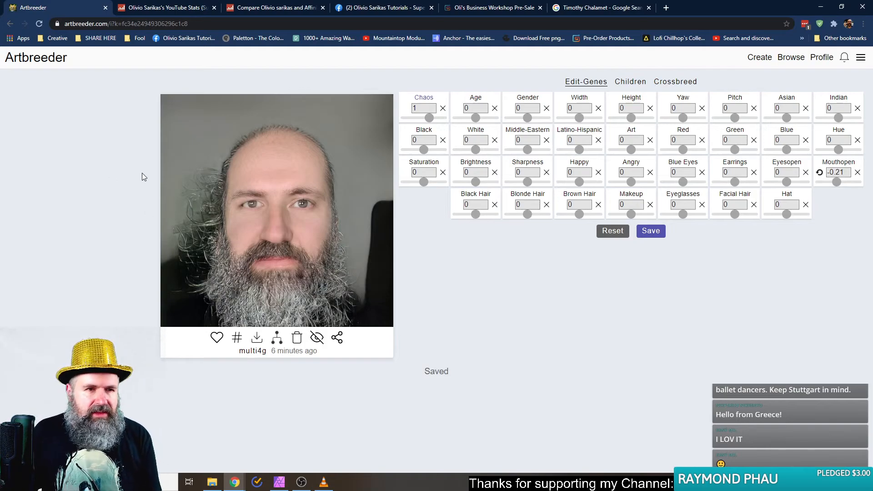
Generate child portraits of the bearded man at settings increasingly toward Different, and regenerate them with the variation reduced slightly
left_click(632, 83)
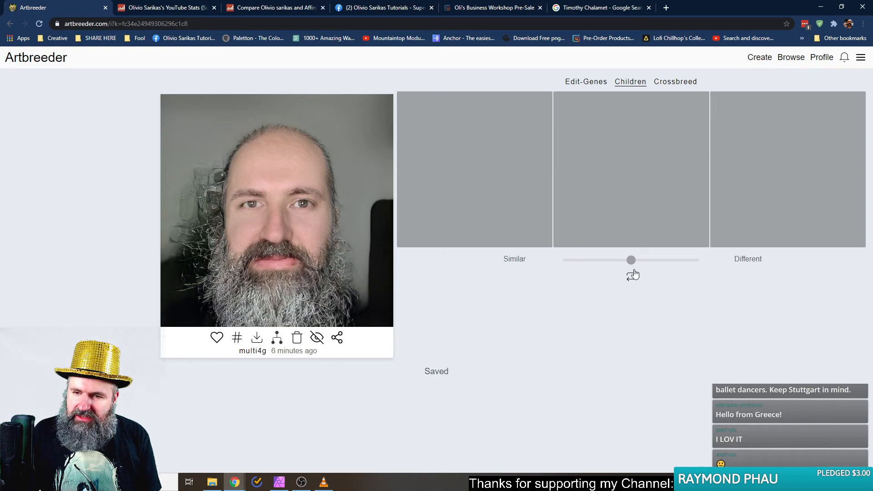
left_click_drag(632, 261, 645, 261)
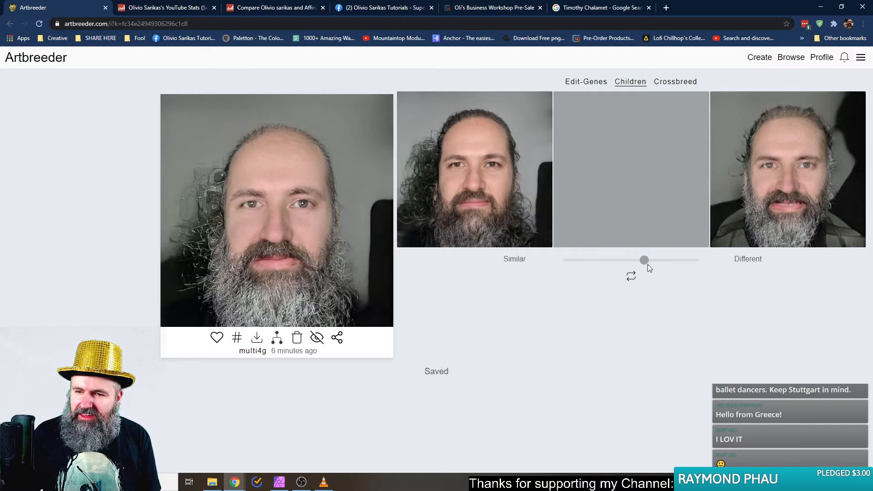
left_click_drag(650, 266, 668, 263)
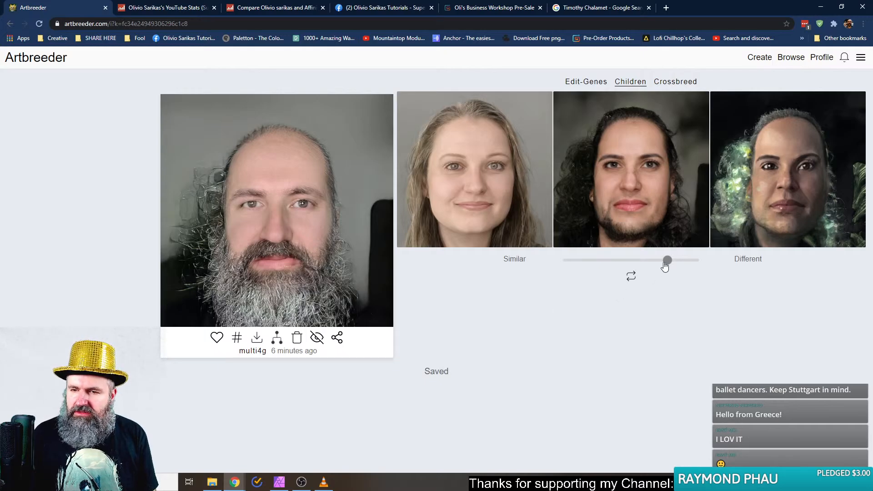
left_click_drag(668, 260, 654, 260)
left_click(632, 276)
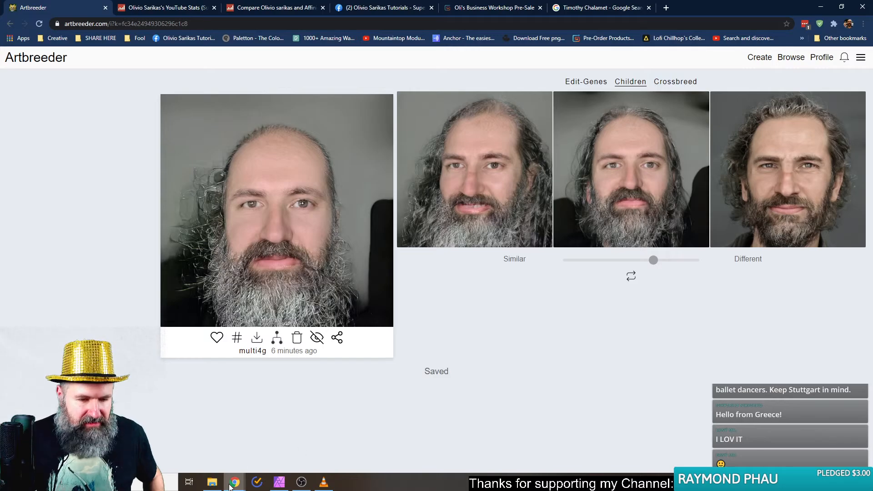
Bring up the live chat to read the viewers' messages, shift its window slightly and return to the generated children
mouse_move(235, 483)
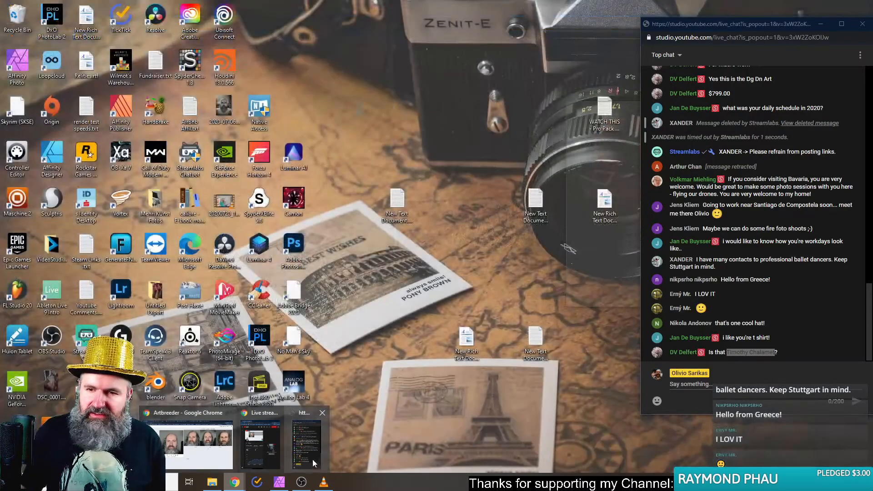
left_click(306, 457)
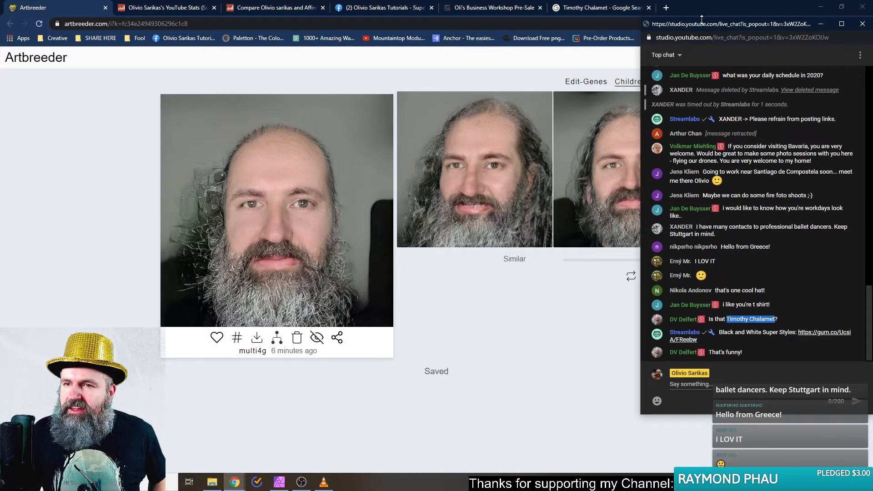
left_click_drag(703, 21, 691, 21)
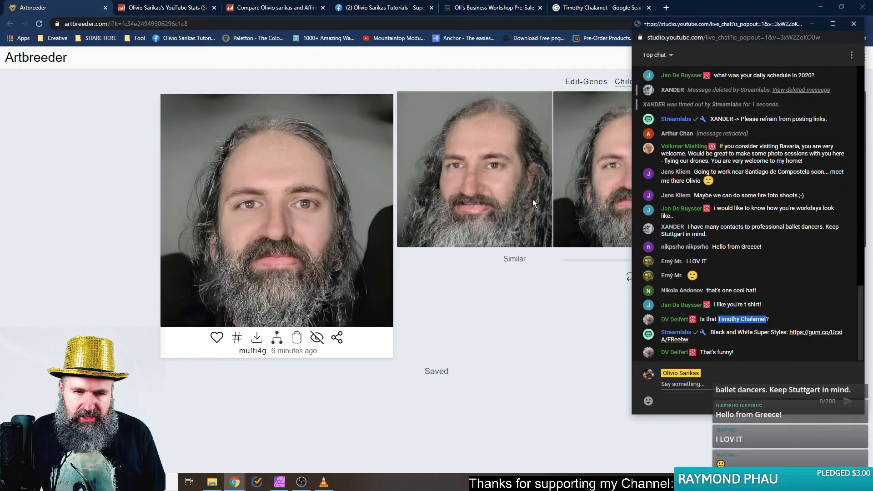
left_click(549, 309)
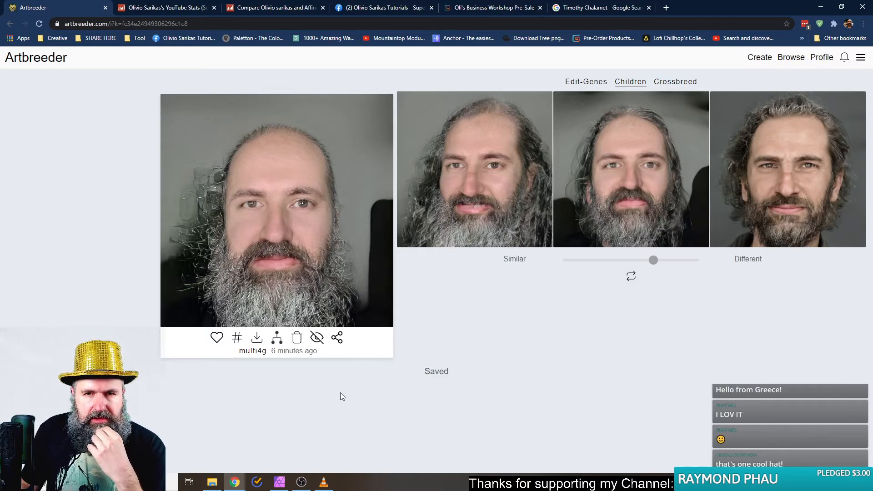
Show the Business Workshop Pre-Sale page and bring up the live chat over it to read the viewers' messages
left_click(468, 7)
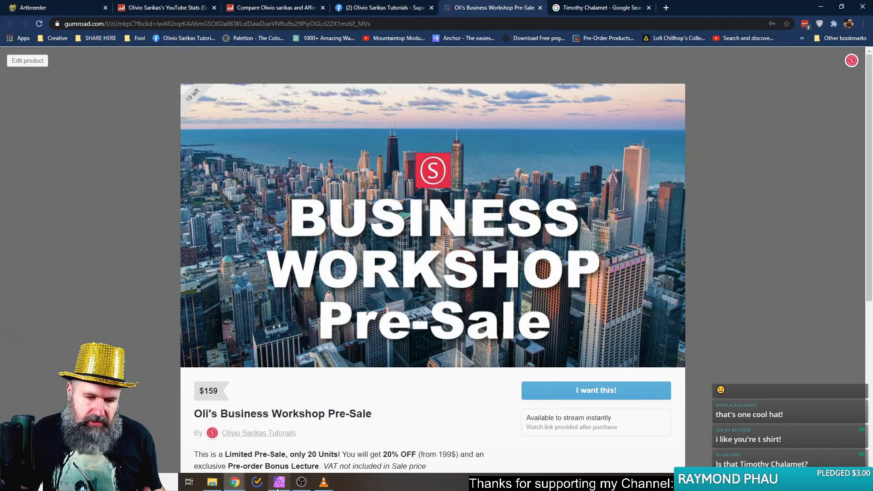
mouse_move(277, 489)
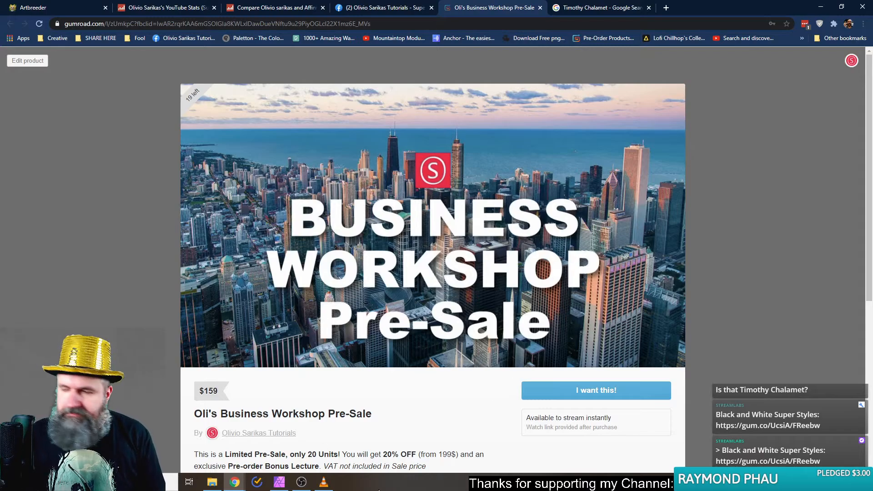
mouse_move(235, 482)
left_click(291, 437)
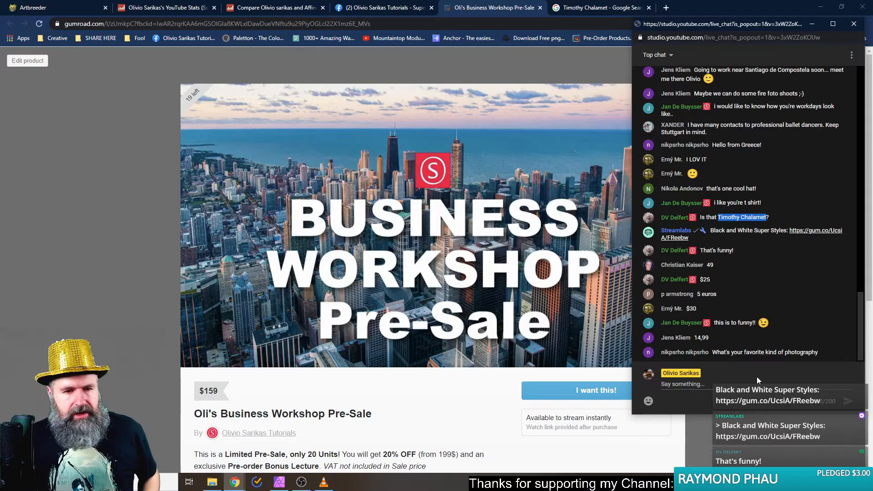
Switch to Affinity Photo and open the recently used document Neon City Pack.afphoto
left_click(265, 484)
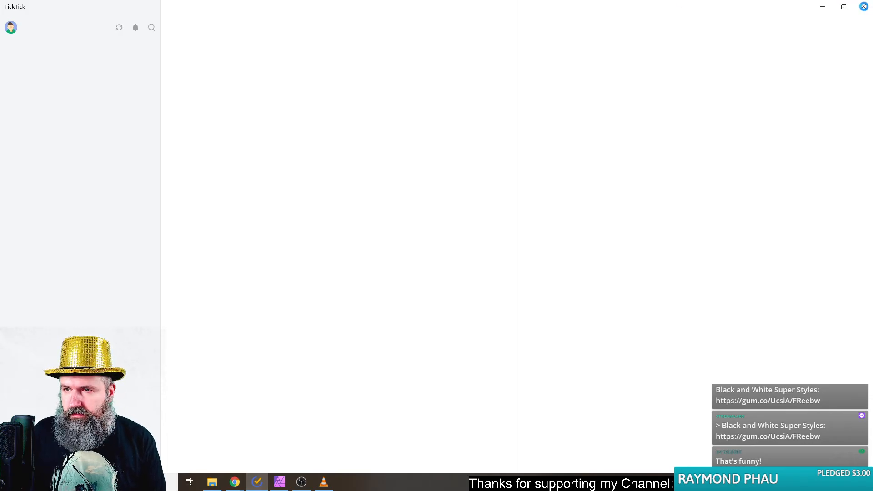
left_click(864, 7)
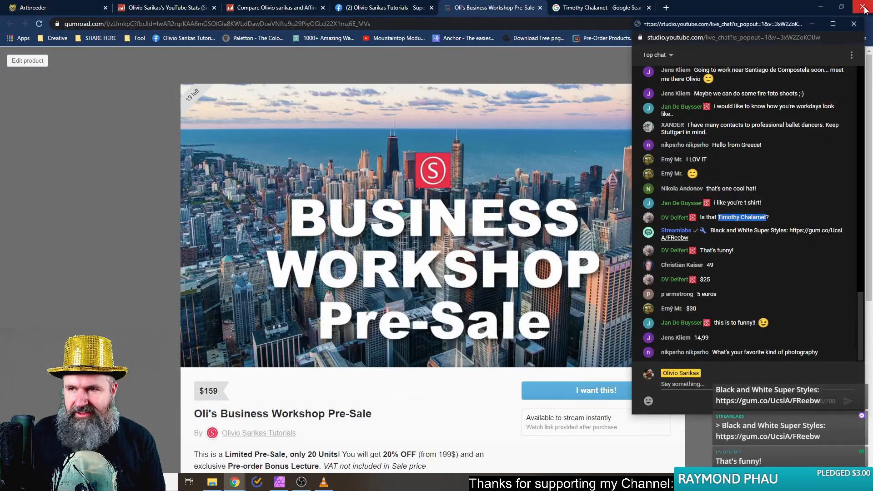
left_click(281, 485)
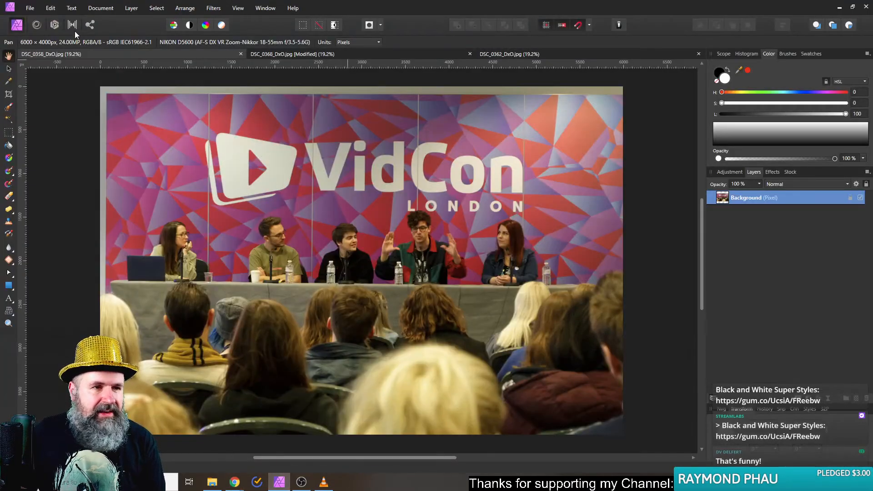
left_click(30, 7)
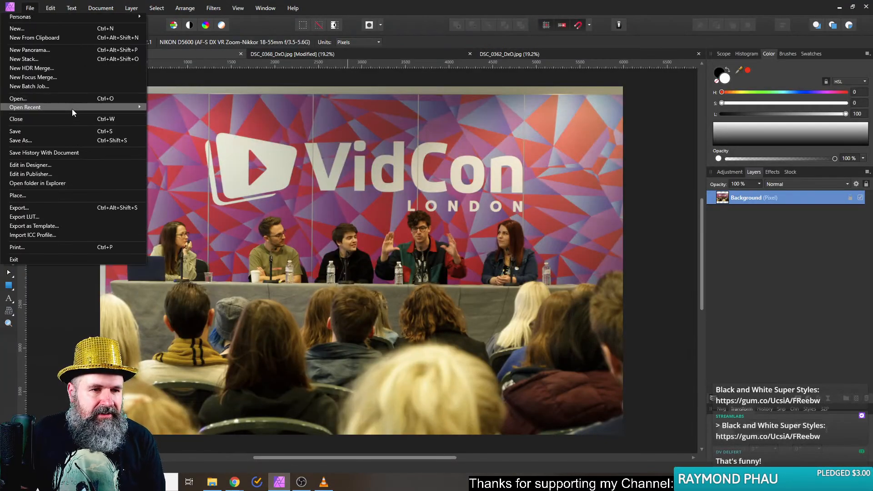
mouse_move(72, 108)
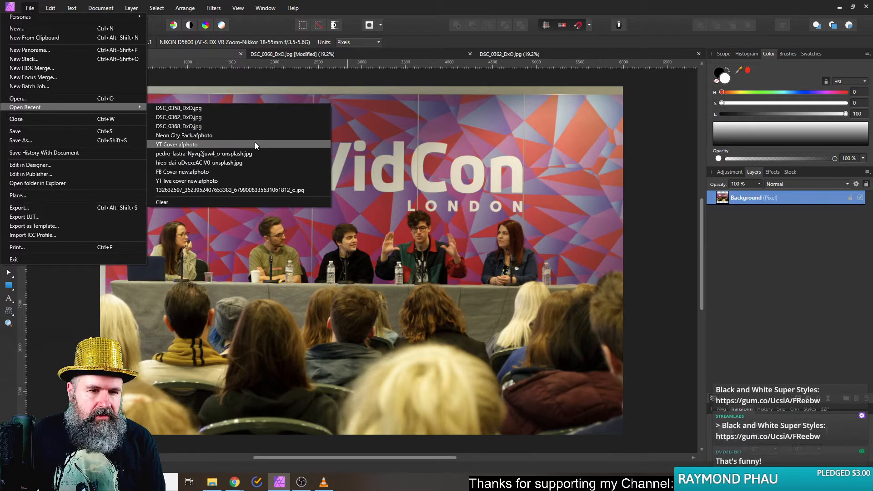
left_click(224, 135)
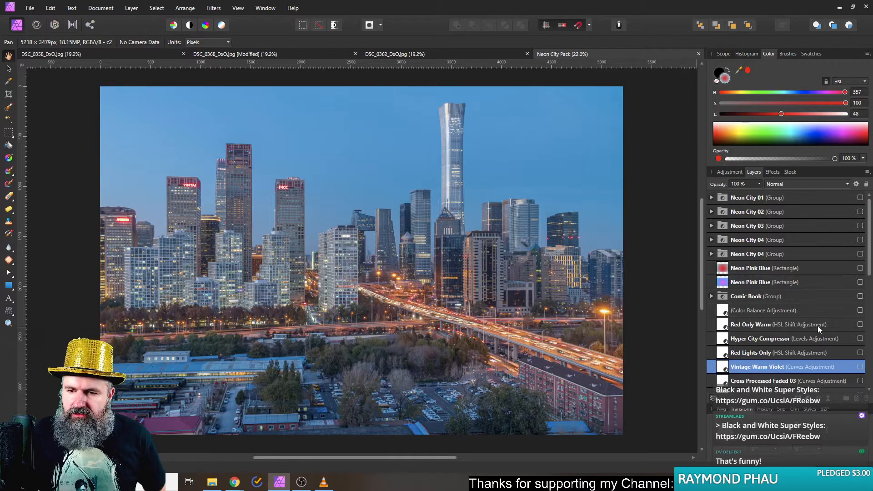
Preview the Special Night City Colors and Cross Processed 01 adjustments on the city photo, hiding each one again
scroll(791, 313, "down", 5)
scroll(791, 313, "down", 3)
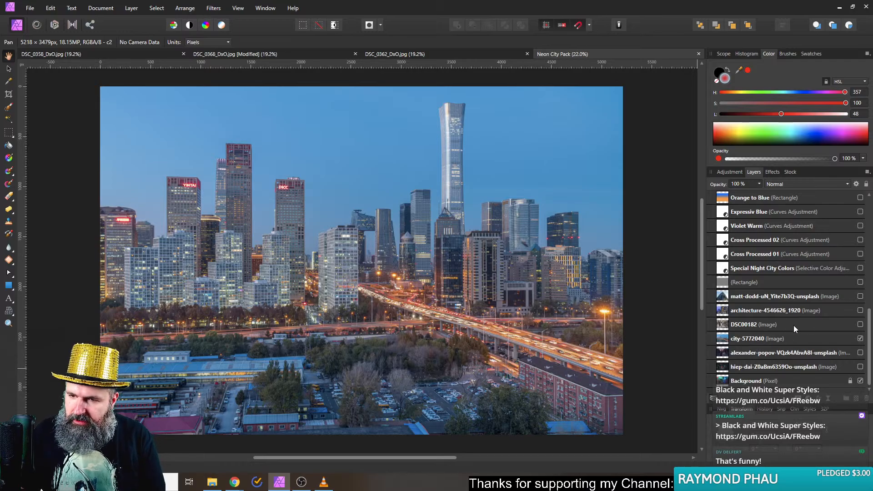
scroll(764, 255, "up", 5)
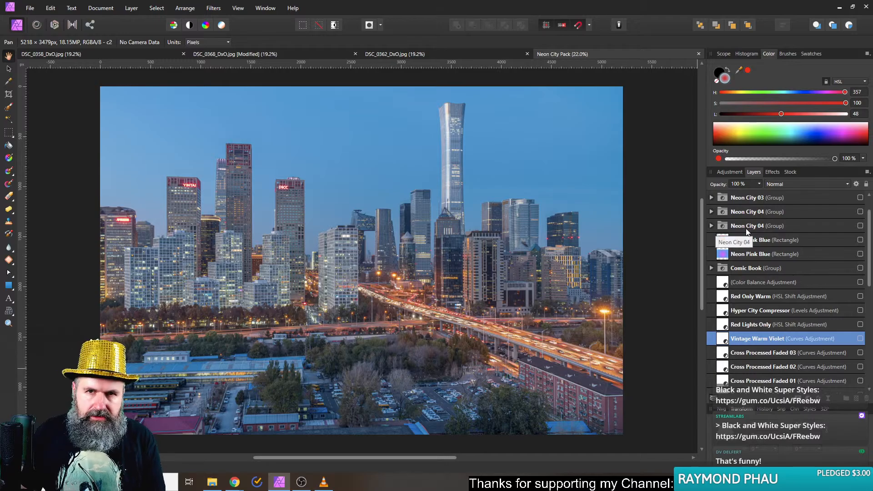
scroll(764, 309, "down", 3)
scroll(781, 323, "down", 6)
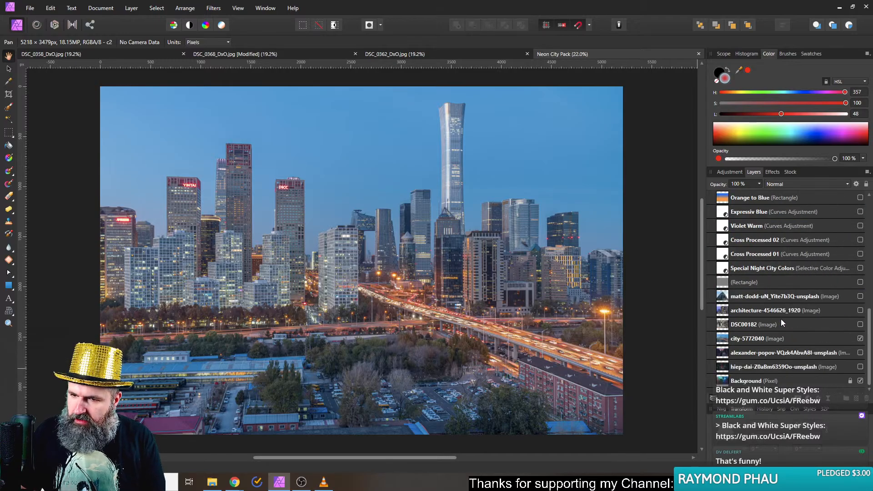
scroll(773, 324, "up", 2)
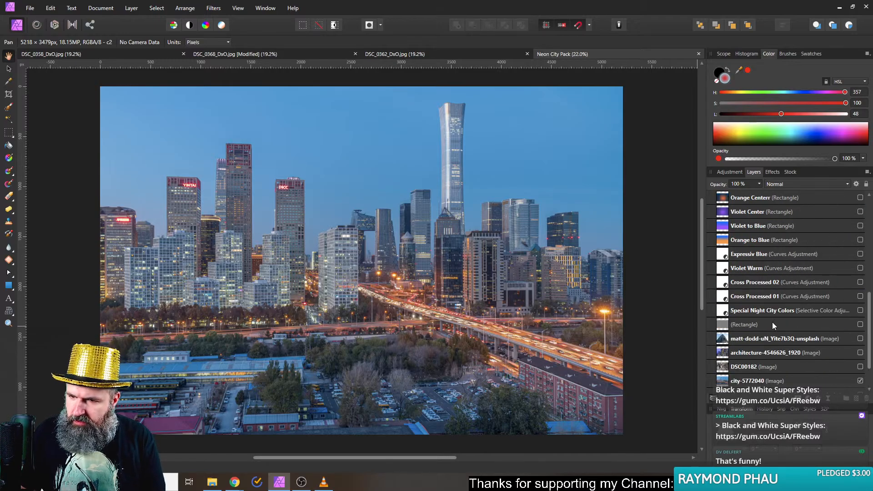
scroll(738, 325, "up", 2)
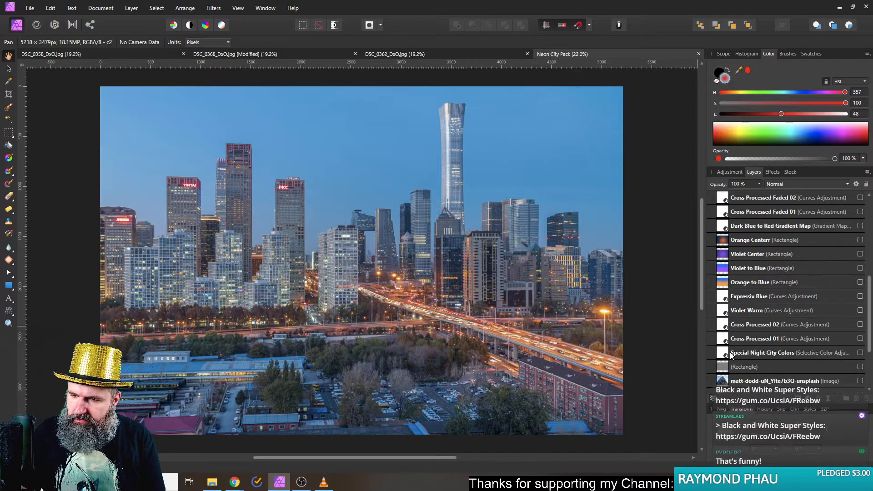
left_click(861, 353)
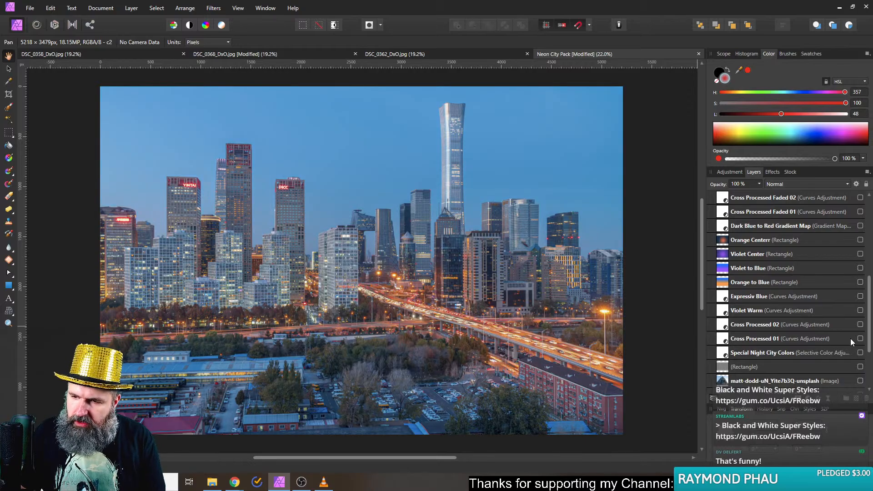
left_click(860, 339)
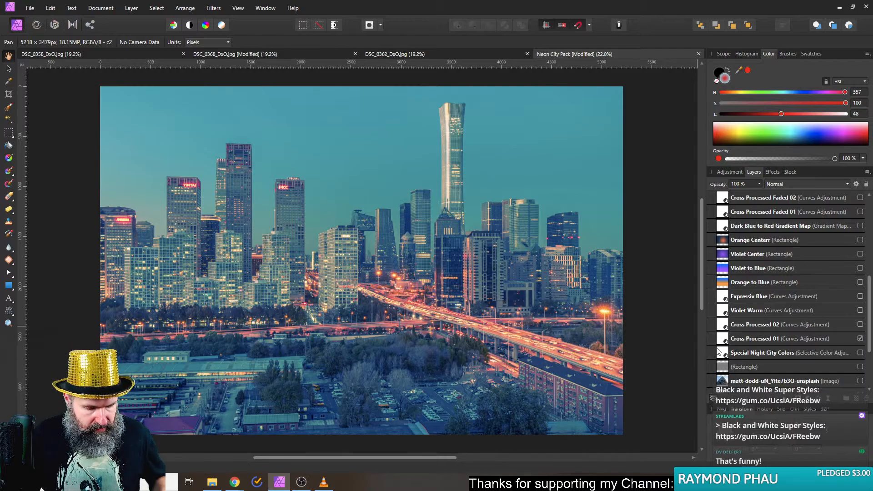
key("Tab")
key("Tab")
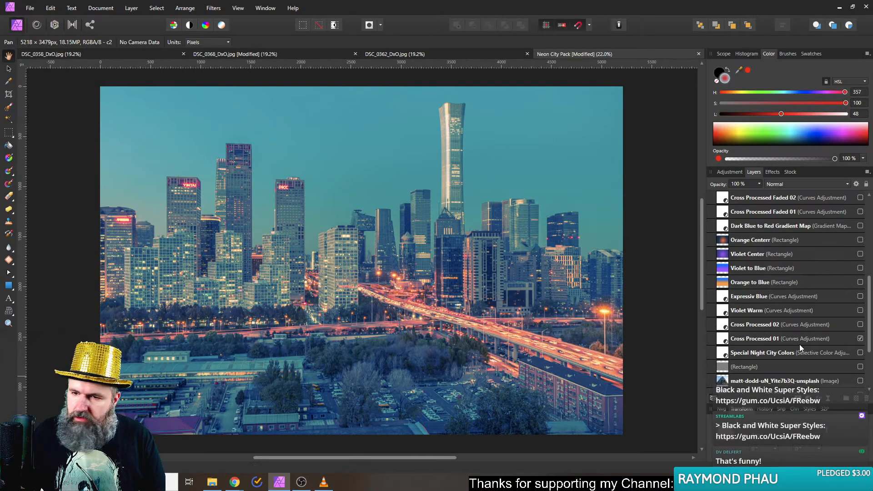
left_click(860, 339)
Preview the Cross Processed 02 and Violet Warm curves adjustments one after the other, hiding each one again
left_click(860, 325)
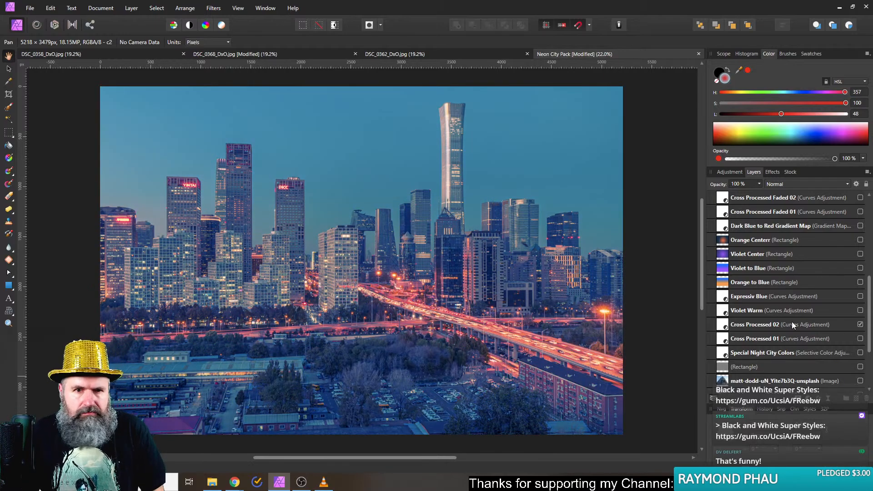
left_click(860, 325)
left_click(861, 310)
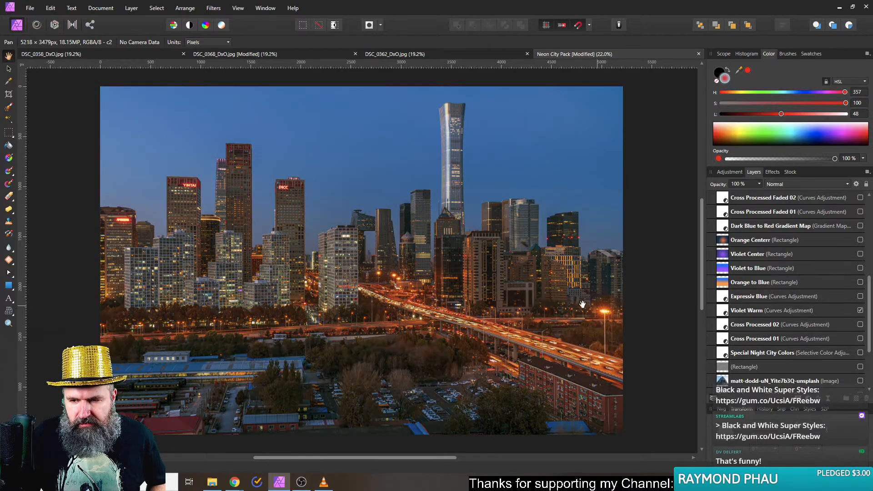
scroll(422, 249, "up", 1)
scroll(421, 250, "down", 1)
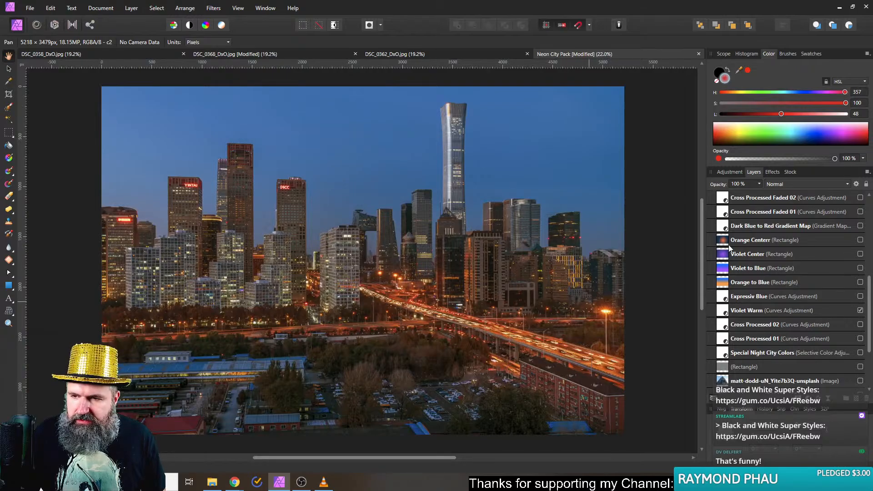
scroll(843, 299, "up", 5)
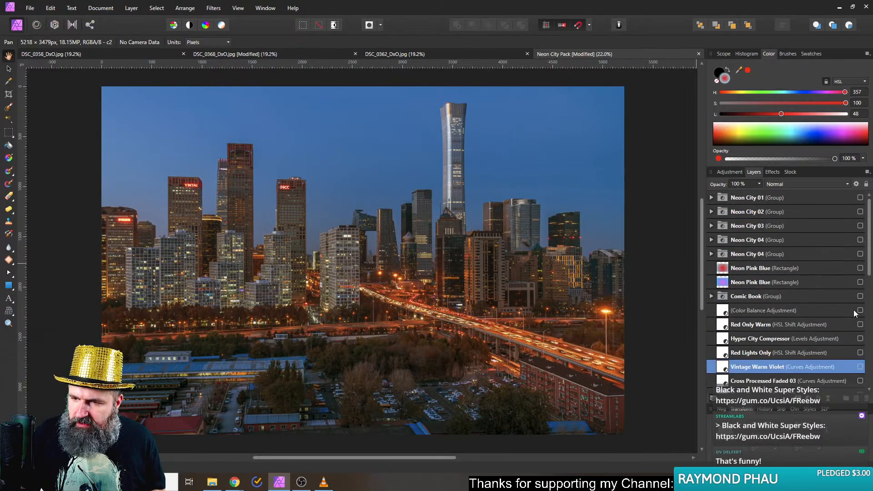
scroll(853, 310, "down", 3)
scroll(847, 338, "down", 5)
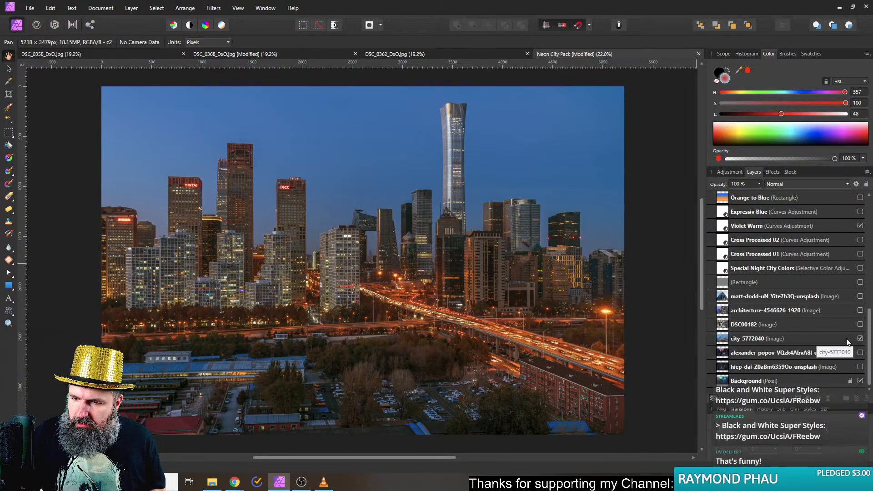
scroll(844, 321, "up", 2)
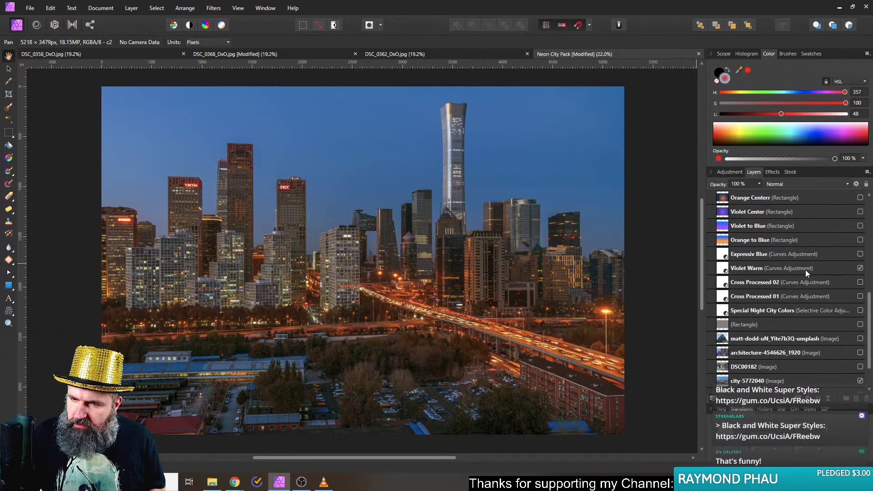
scroll(837, 289, "up", 5)
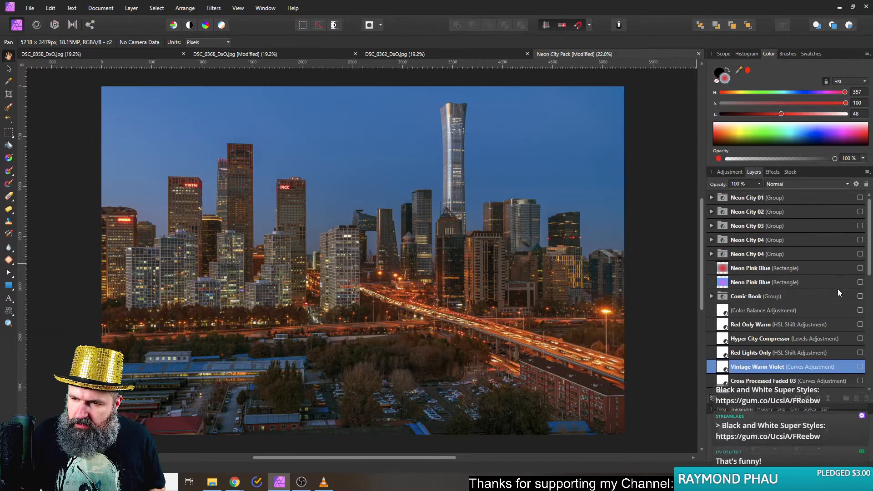
scroll(838, 290, "down", 7)
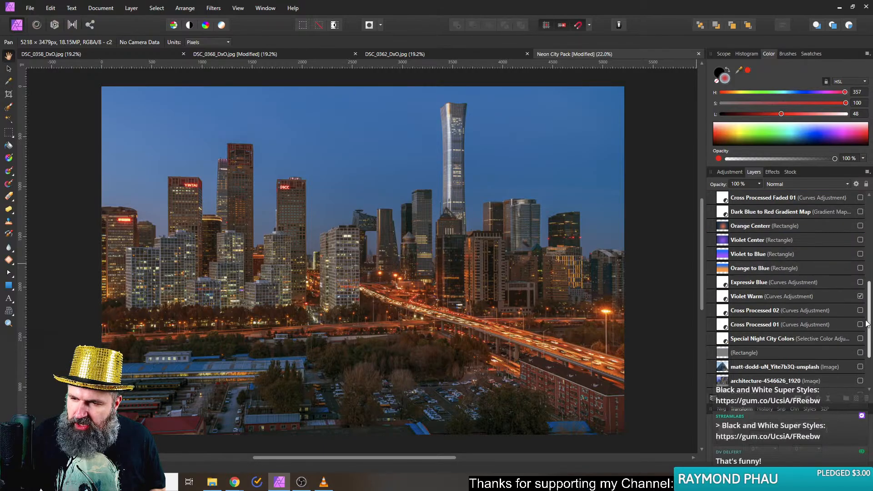
left_click(860, 296)
Show Violet Warm once more, hide it, and preview the Expressiv Blue curves adjustment before hiding that too
scroll(841, 343, "down", 3)
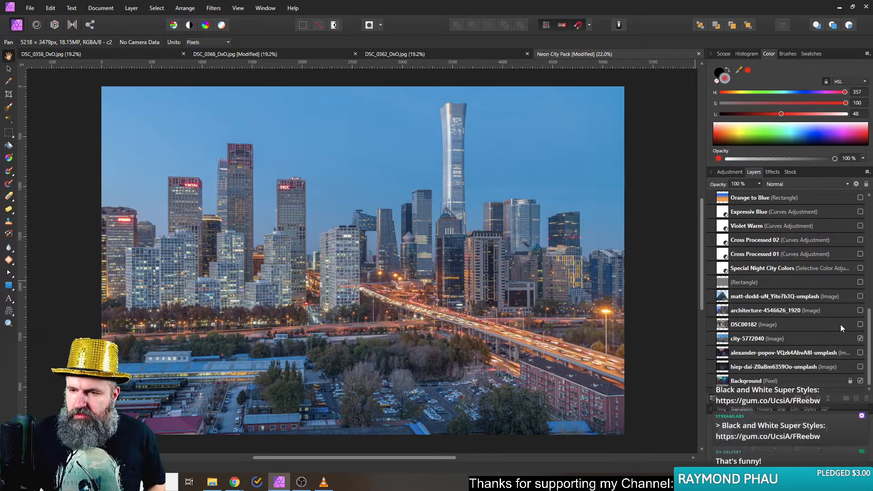
scroll(836, 310, "up", 3)
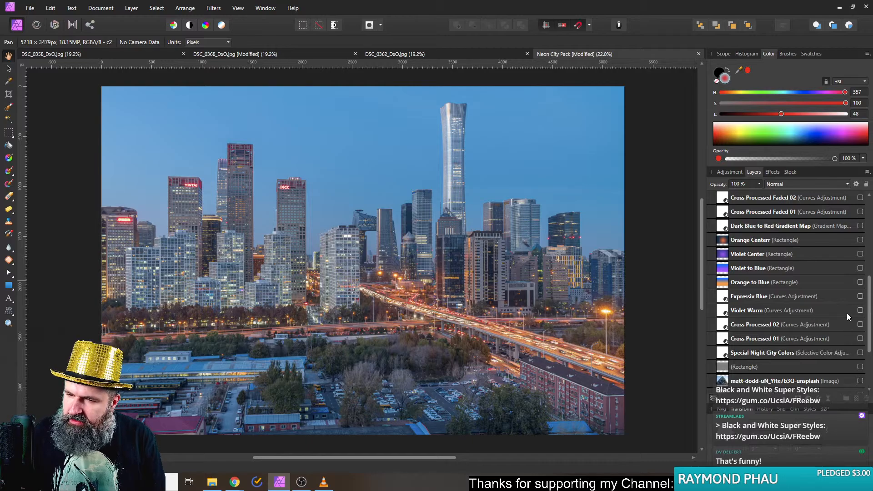
left_click(861, 310)
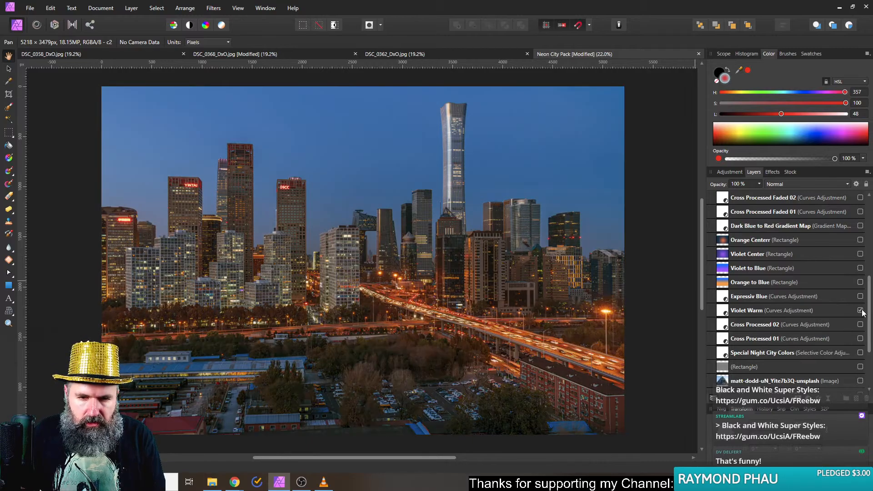
left_click(861, 310)
left_click(861, 297)
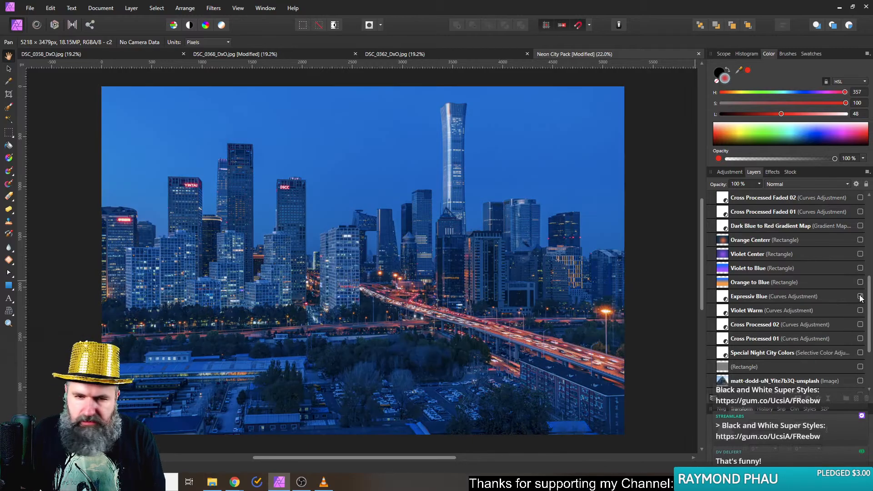
left_click(861, 297)
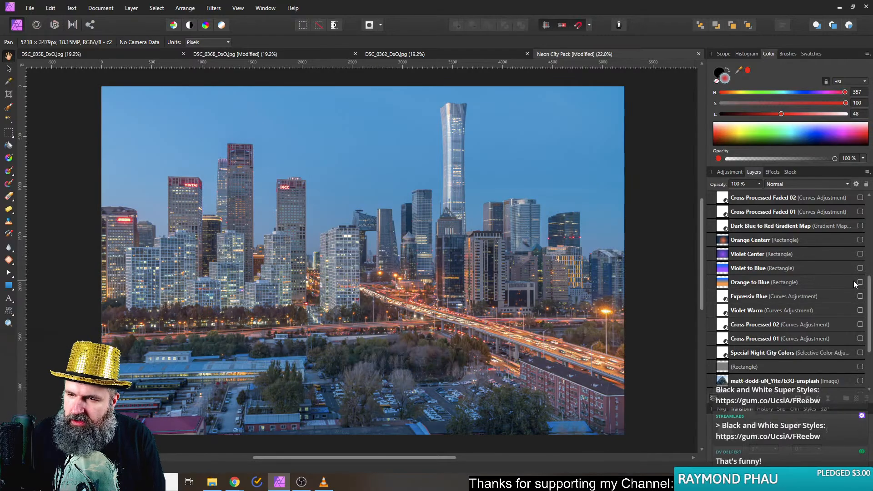
Preview and hide the Dark Blue to Red Gradient Map, and show the Cross Processed Faded 01 curves adjustment
scroll(769, 287, "up", 3)
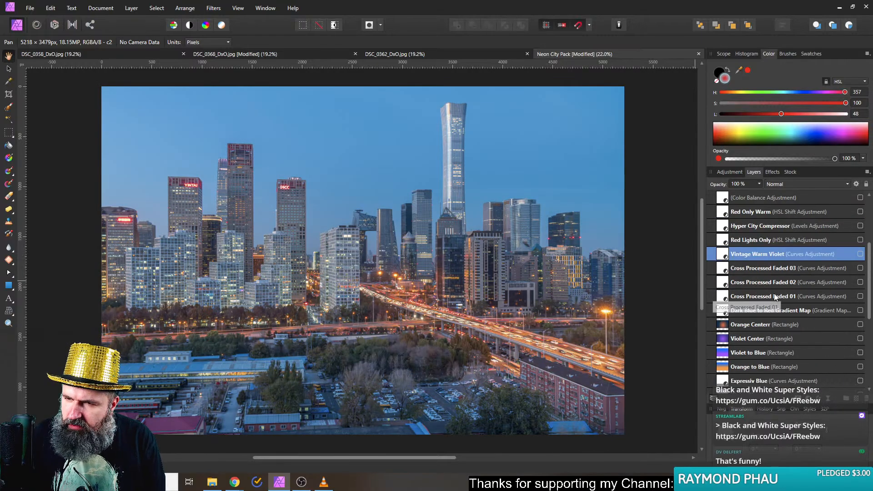
scroll(749, 337, "down", 5)
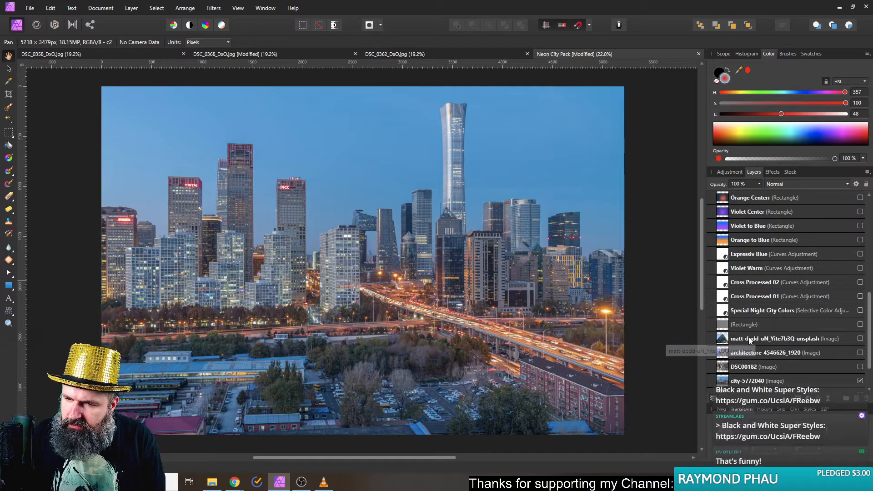
scroll(765, 297, "up", 5)
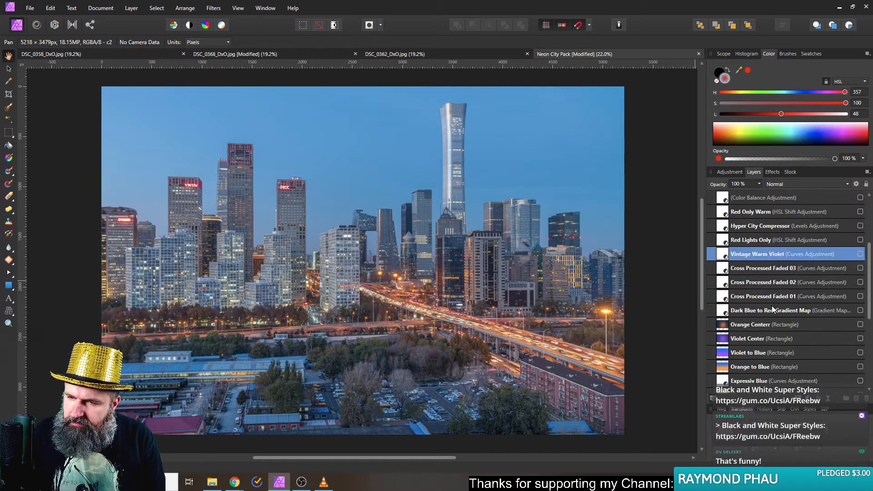
scroll(771, 305, "down", 4)
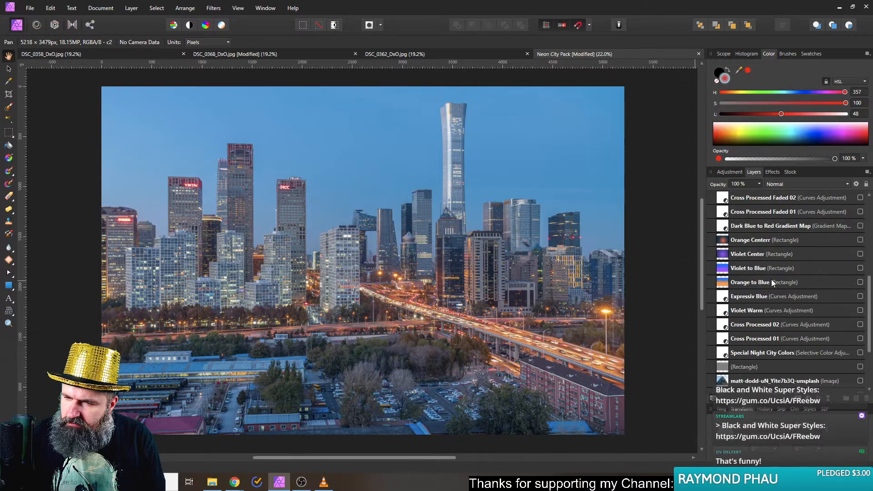
scroll(774, 284, "up", 5)
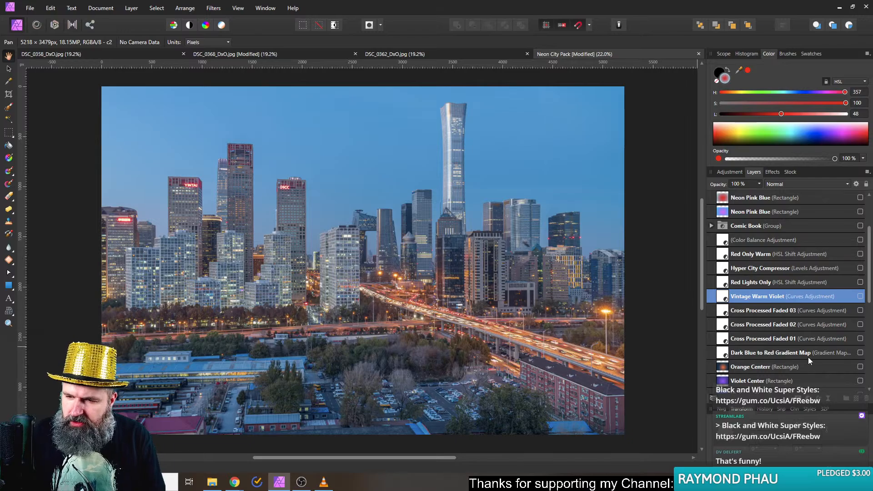
left_click(860, 353)
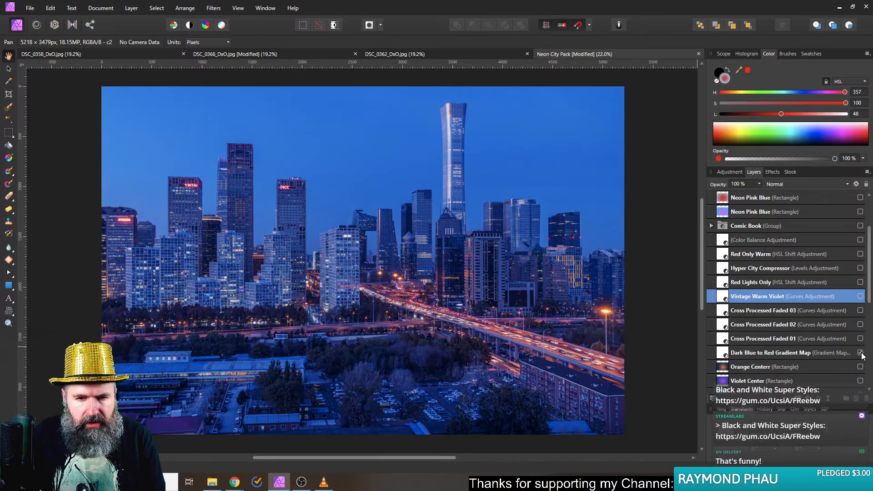
left_click(860, 354)
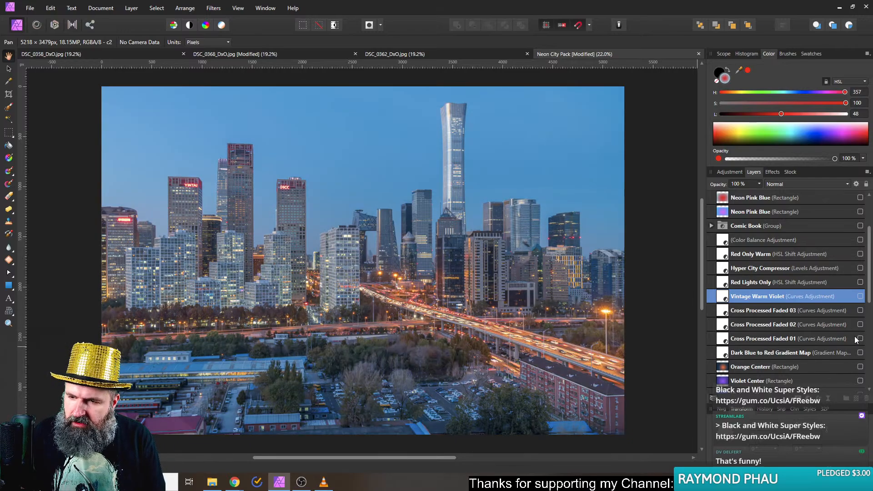
left_click(860, 339)
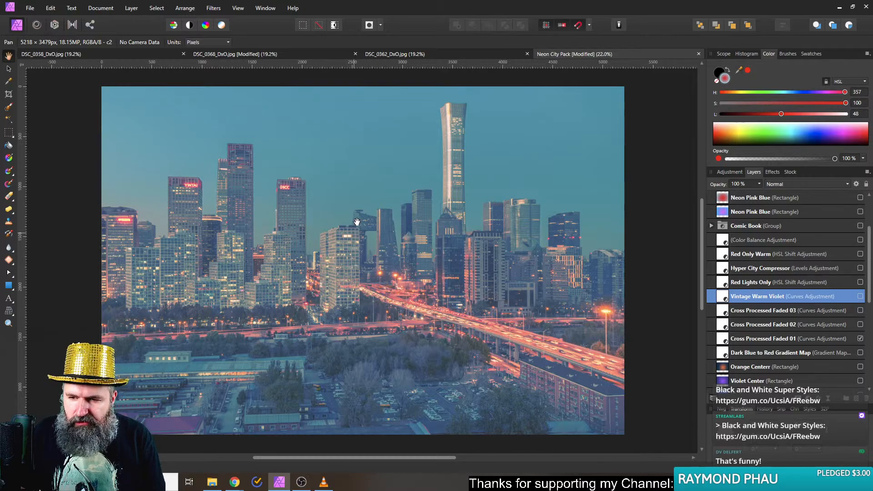
Hide the Cross Processed Faded 01 adjustment, then preview Cross Processed Faded 02 and 03 one after the other, hiding each again
left_click(861, 339)
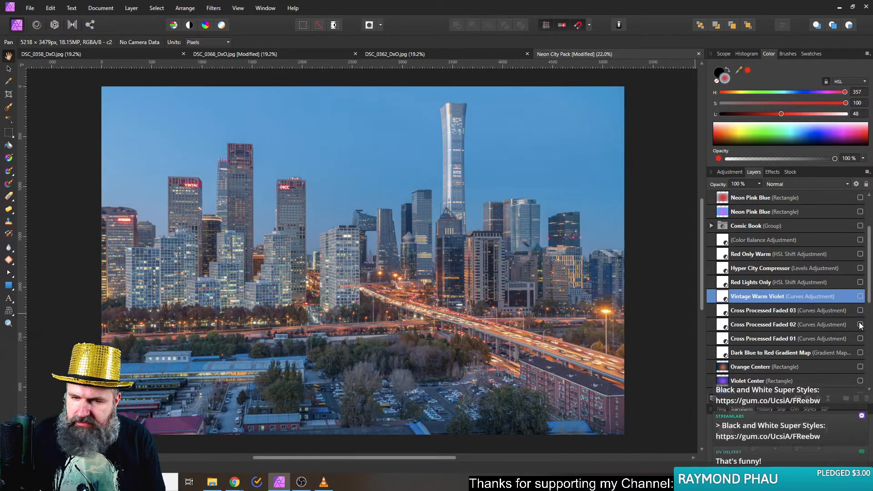
left_click(861, 324)
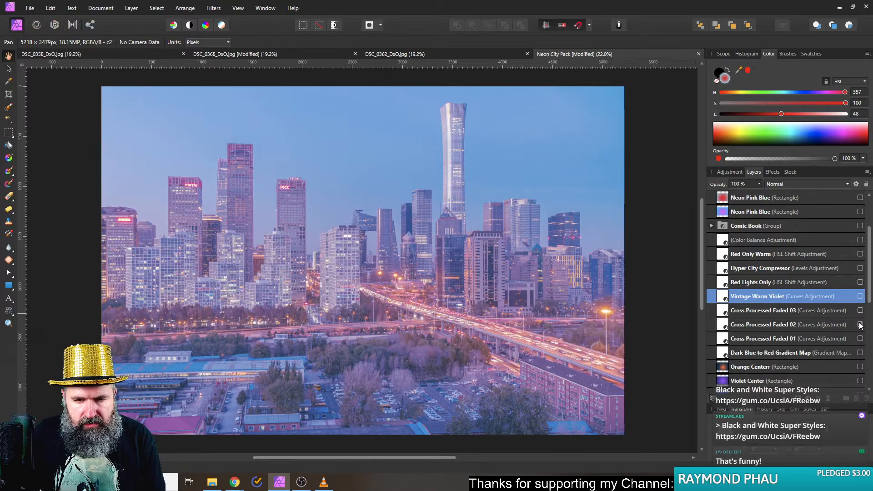
left_click(860, 325)
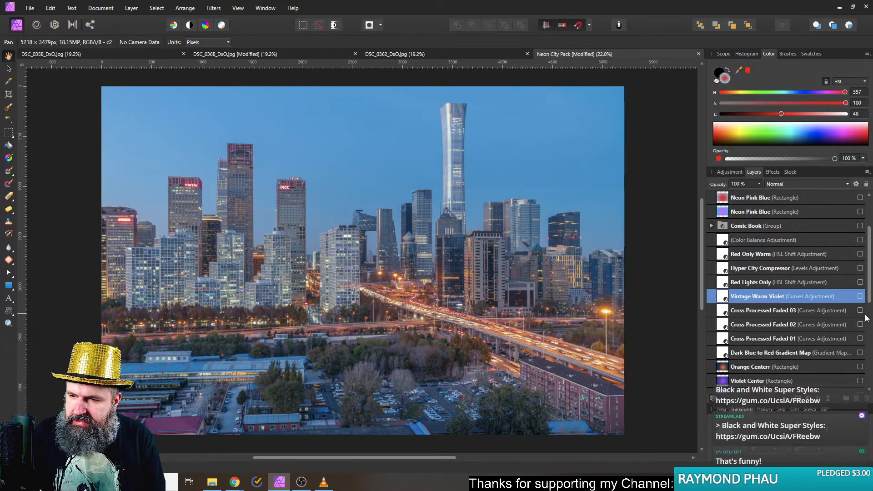
left_click(861, 311)
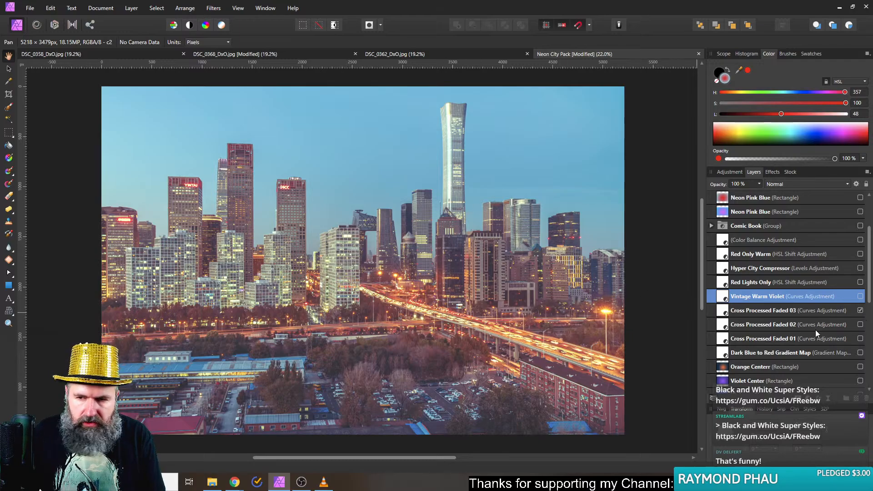
left_click(861, 311)
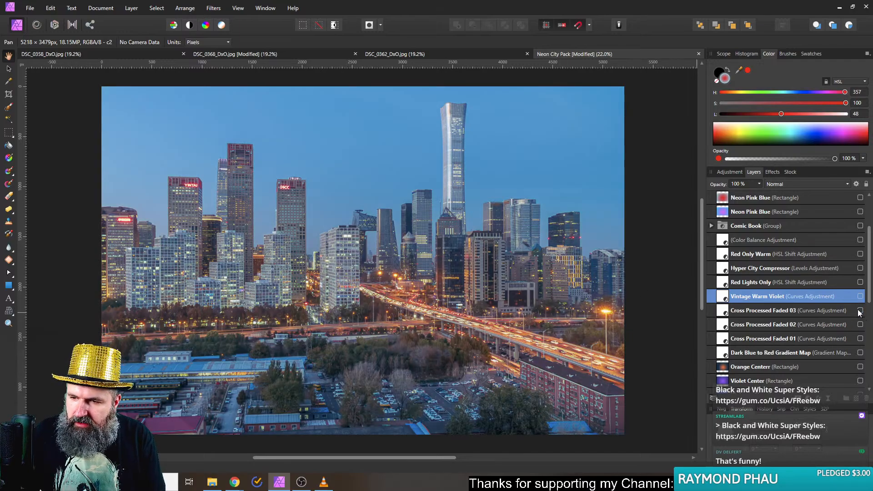
Preview the Vintage Warm Violet curves and Red Lights Only HSL Shift adjustments on the city photo, hiding each one again
left_click(861, 297)
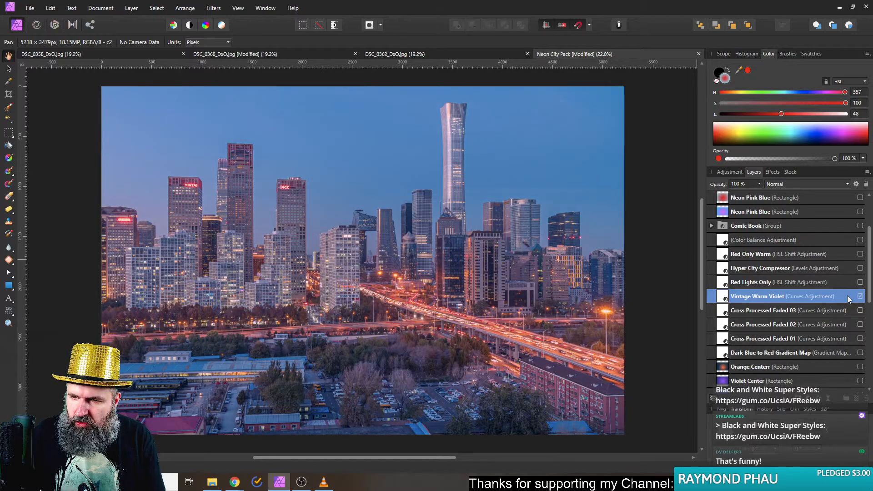
left_click(861, 297)
left_click(862, 282)
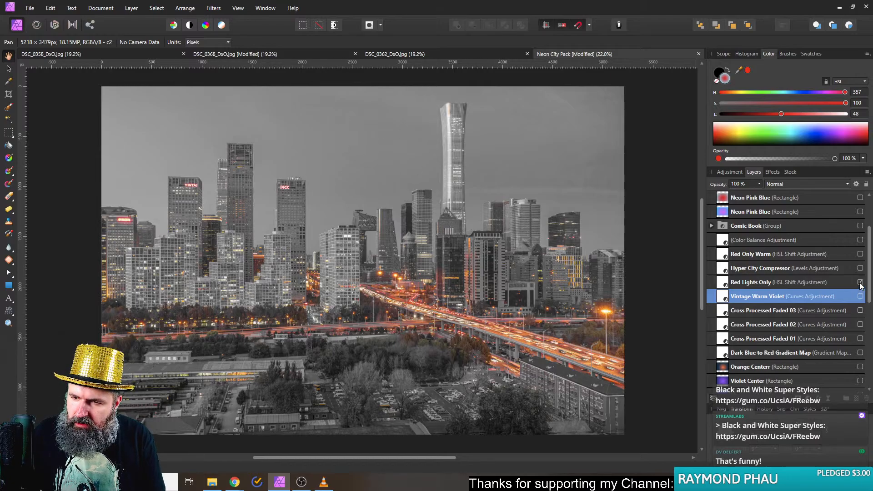
left_click(861, 283)
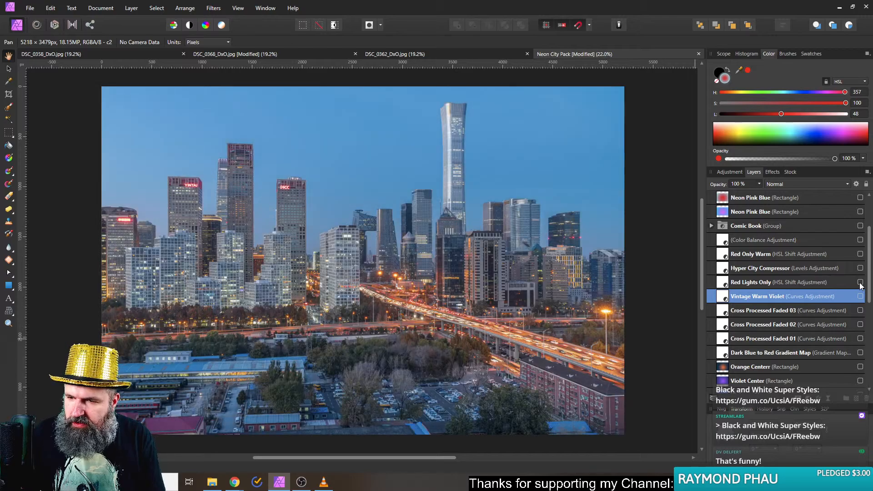
Show the Hyper City Compressor levels adjustment on the city photo and look through the pack's layer list
left_click(718, 268)
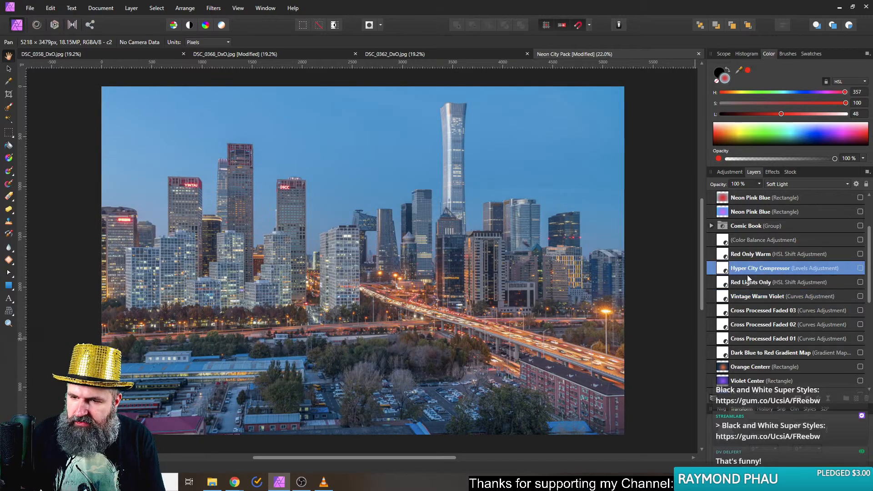
left_click(860, 269)
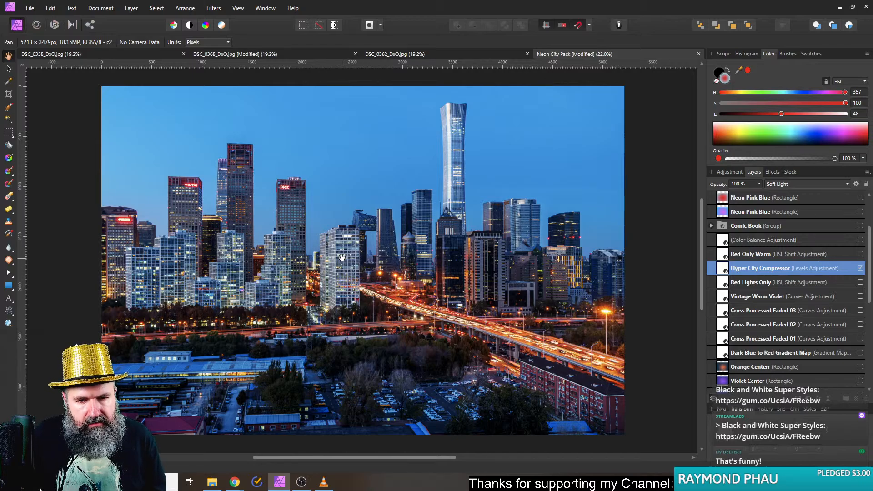
scroll(360, 257, "up", 3)
scroll(383, 260, "down", 2)
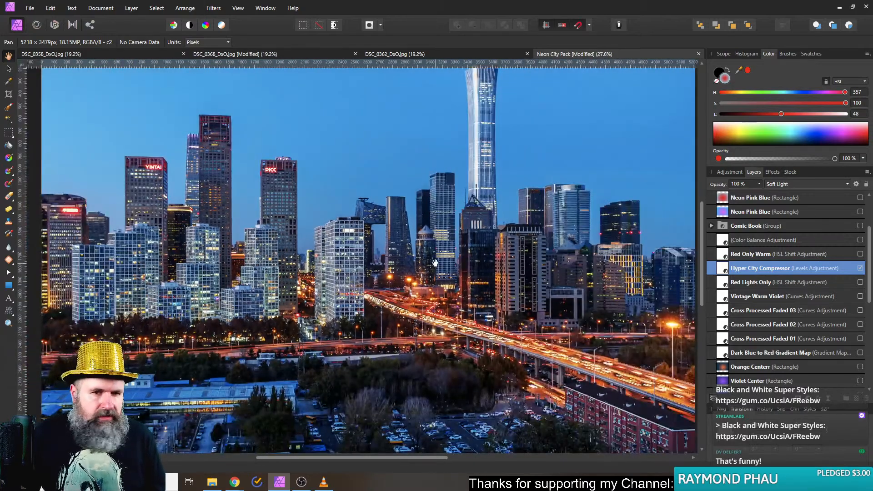
scroll(799, 289, "down", 8)
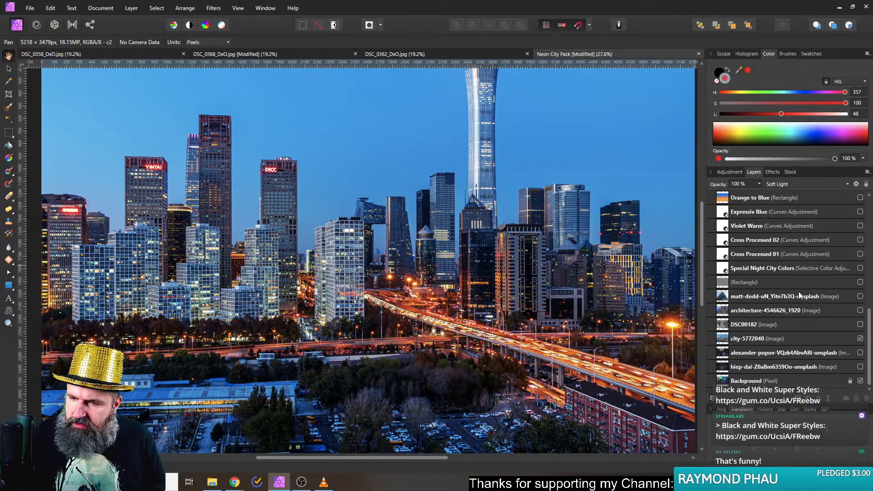
scroll(809, 308, "up", 8)
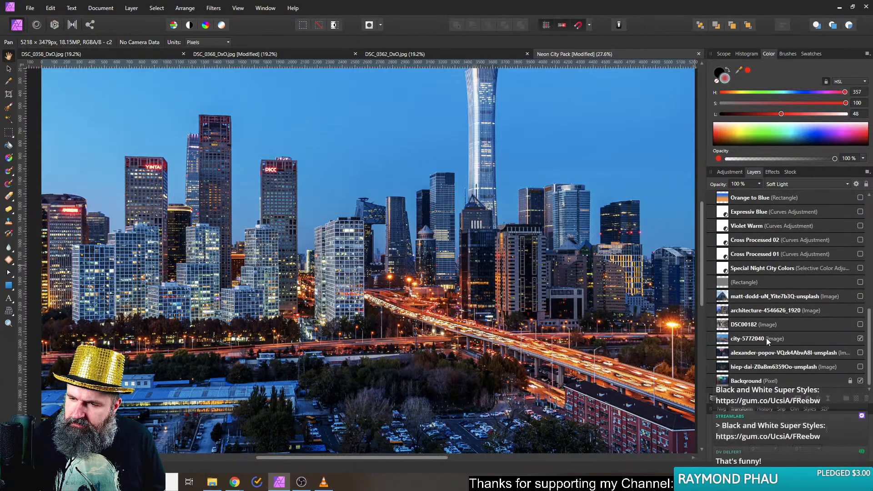
scroll(778, 334, "down", 4)
scroll(789, 331, "up", 4)
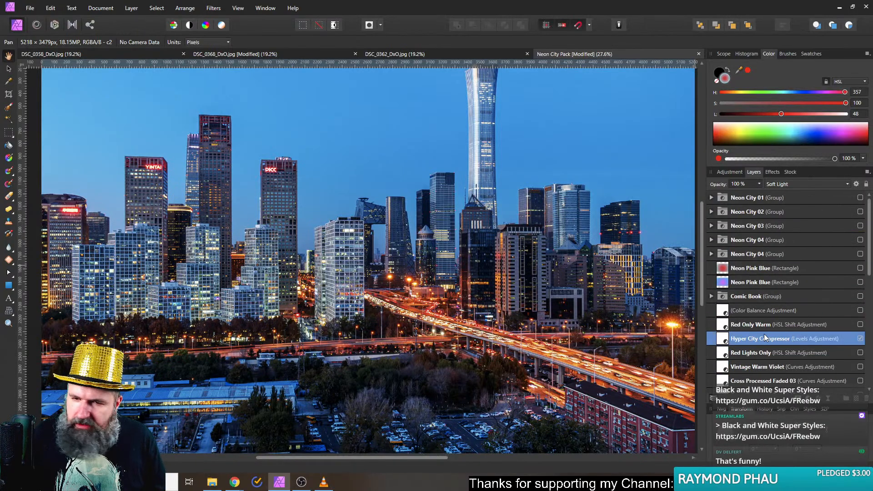
Set the view of the city buildings to 50% zoom to inspect the Hyper City Compressor effect up close
scroll(325, 227, "up", 2)
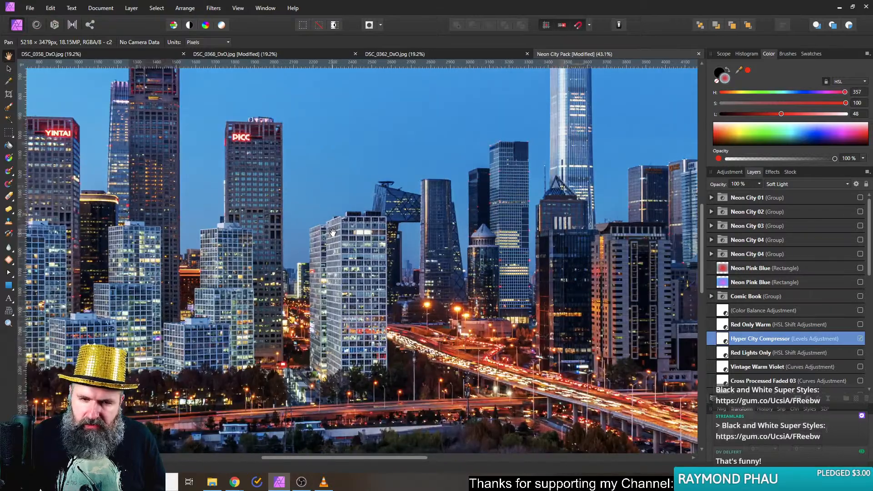
left_click(9, 323)
left_click(59, 42)
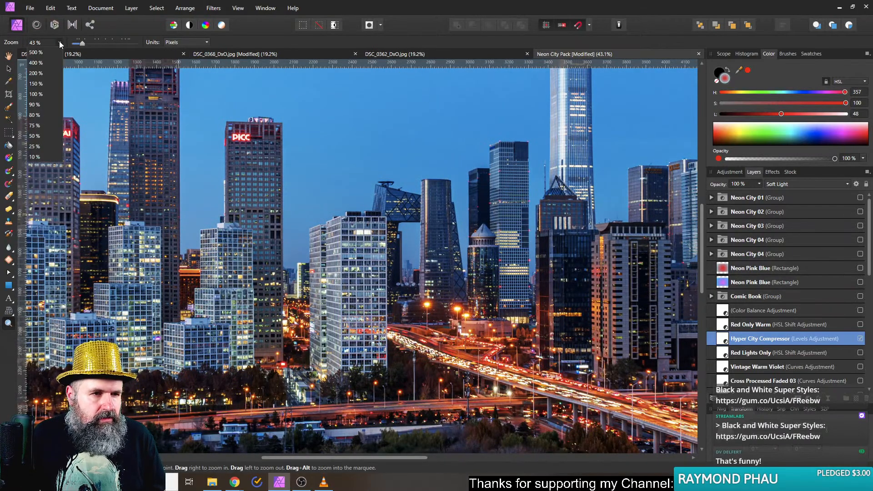
left_click(43, 136)
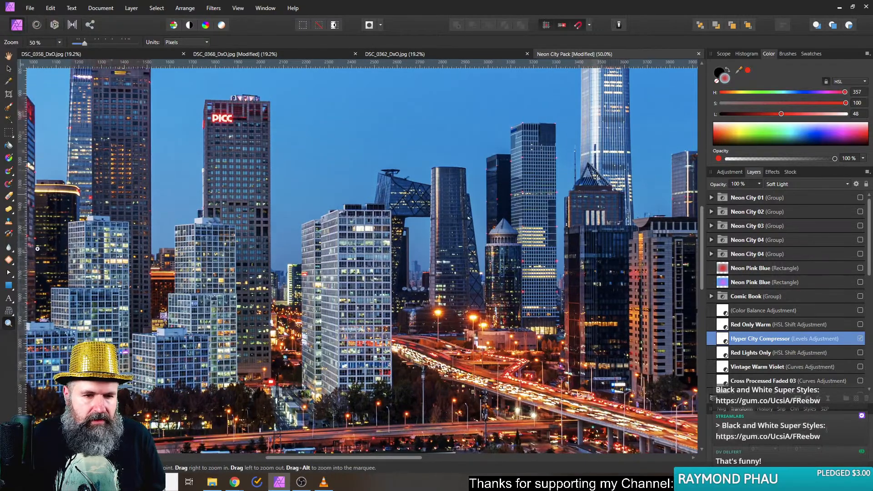
Toggle the Hyper City Compressor adjustment repeatedly to compare the buildings with and without it, leaving it hidden
left_click(860, 339)
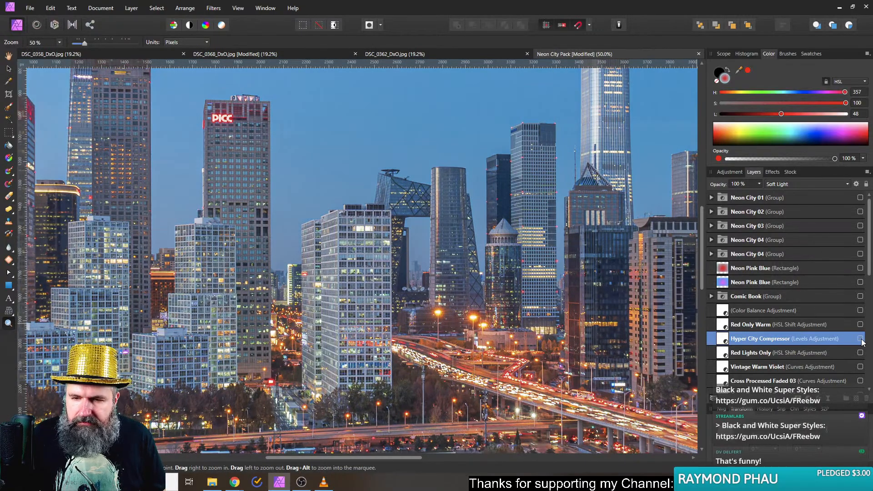
left_click(861, 339)
left_click(862, 340)
left_click(861, 340)
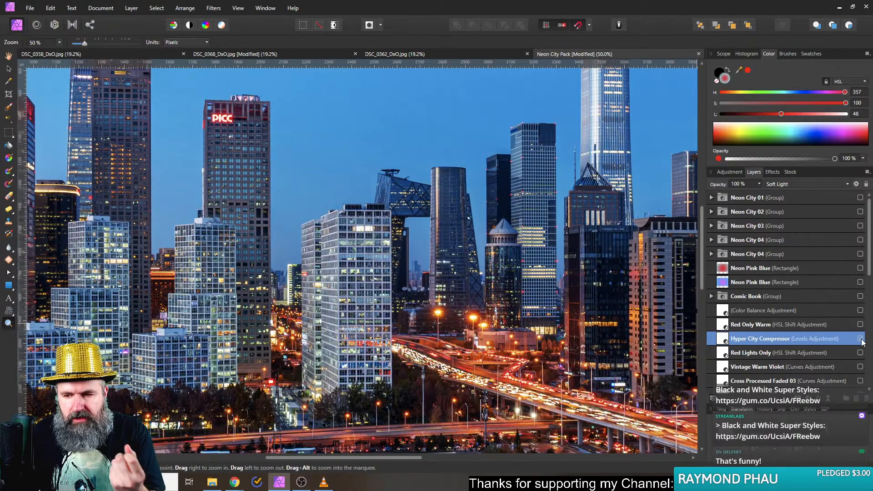
left_click(861, 340)
left_click(862, 339)
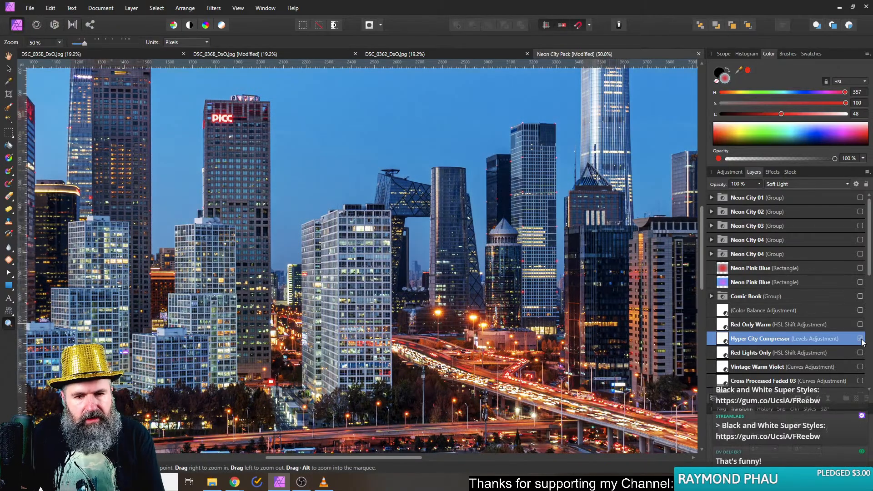
left_click(861, 339)
left_click(862, 339)
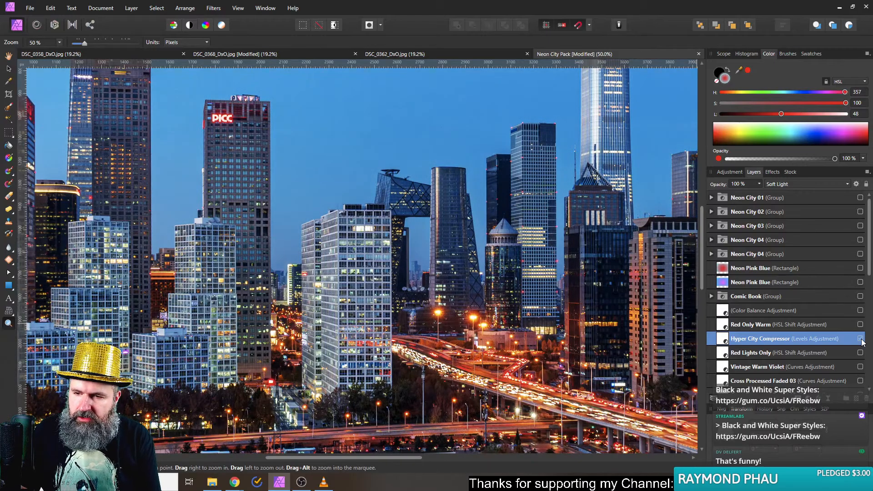
Preview the Red Only Warm HSL Shift adjustment and the Comic Book group, hiding each one again
left_click(861, 324)
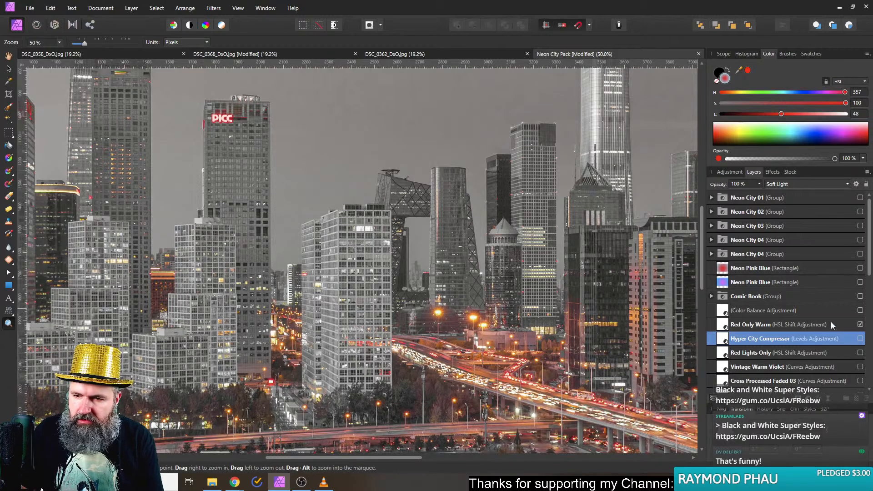
left_click(860, 324)
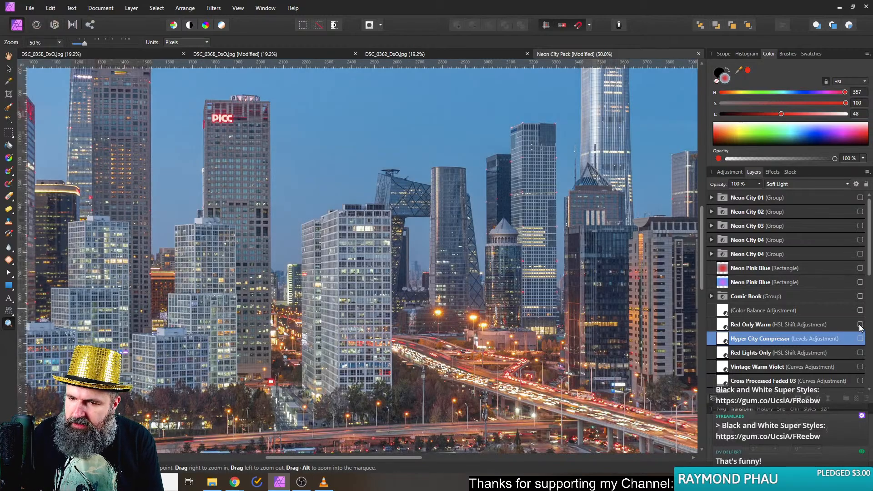
left_click(860, 296)
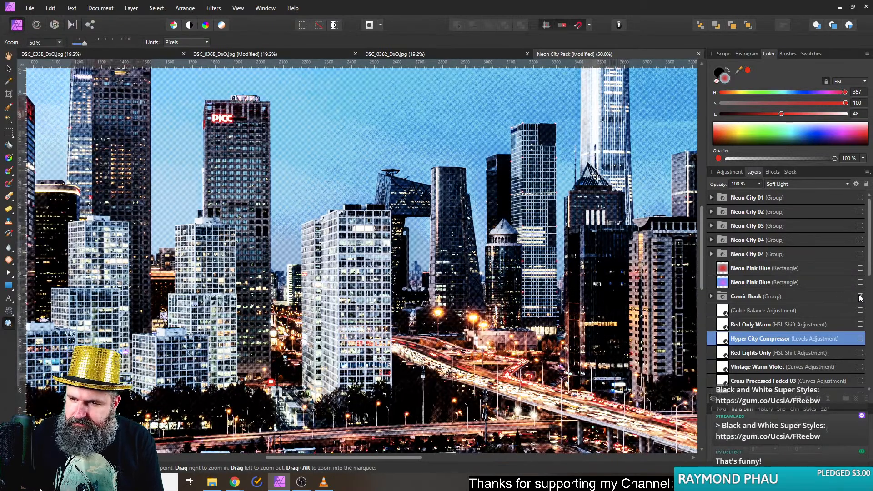
left_click(860, 296)
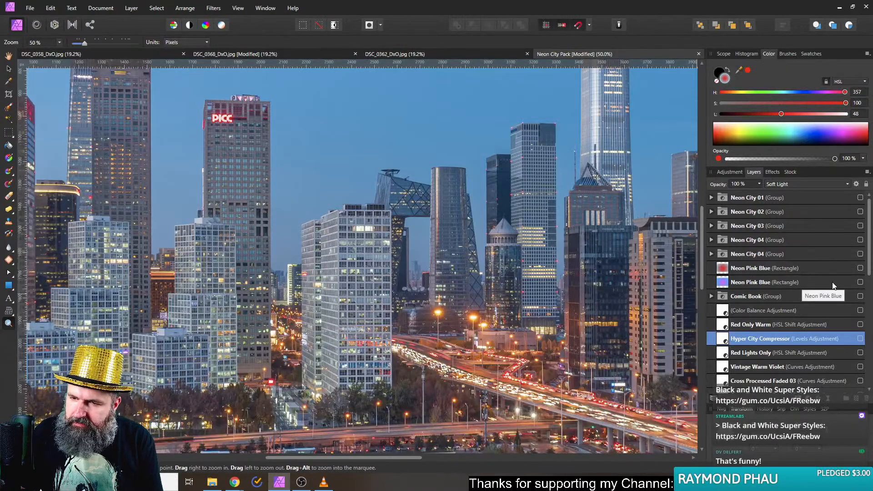
Preview the violet-blue Neon Pink Blue rectangle just above the Comic Book group across the whole photo, then hide it
left_click(860, 282)
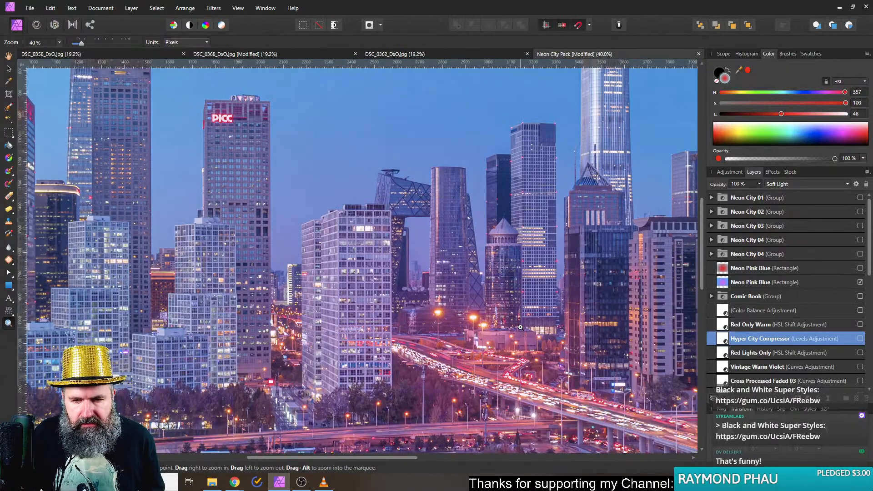
scroll(455, 296, "down", 5)
scroll(455, 296, "up", 2)
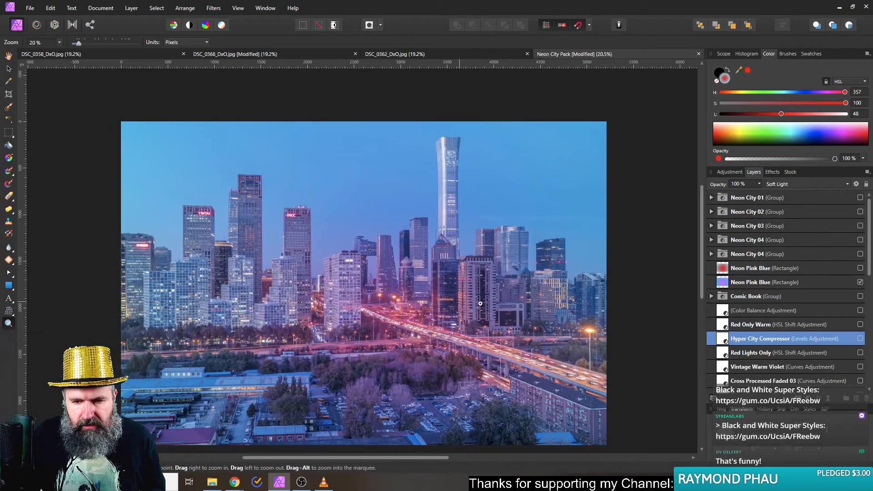
left_click(860, 282)
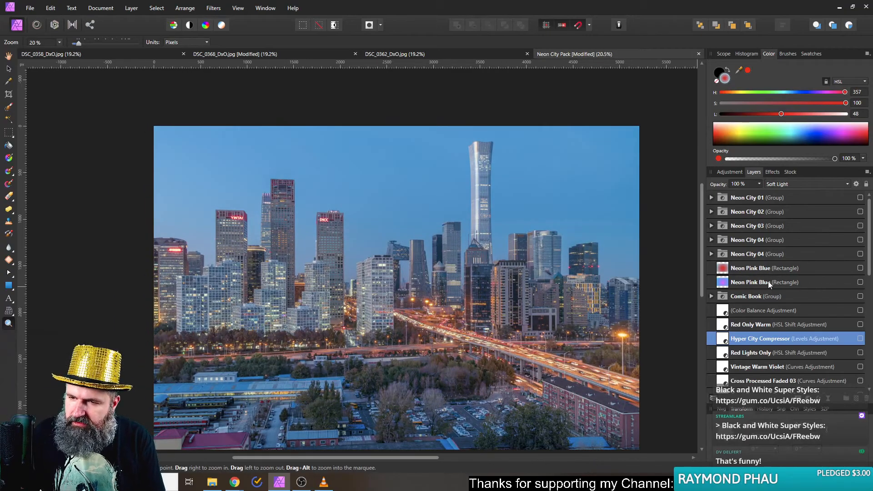
Preview the Orange Centerr rectangle with the whole city photo fitted in view, then hide it
scroll(768, 281, "down", 4)
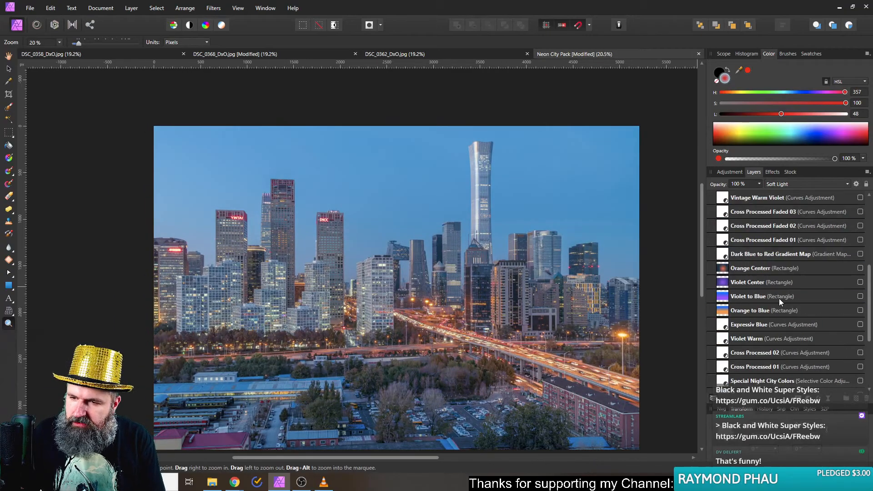
left_click(860, 268)
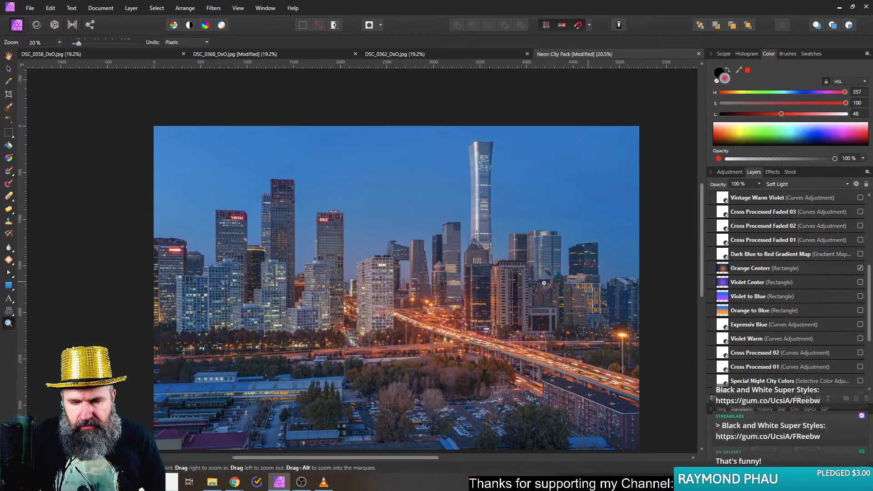
left_click_drag(542, 280, 512, 253)
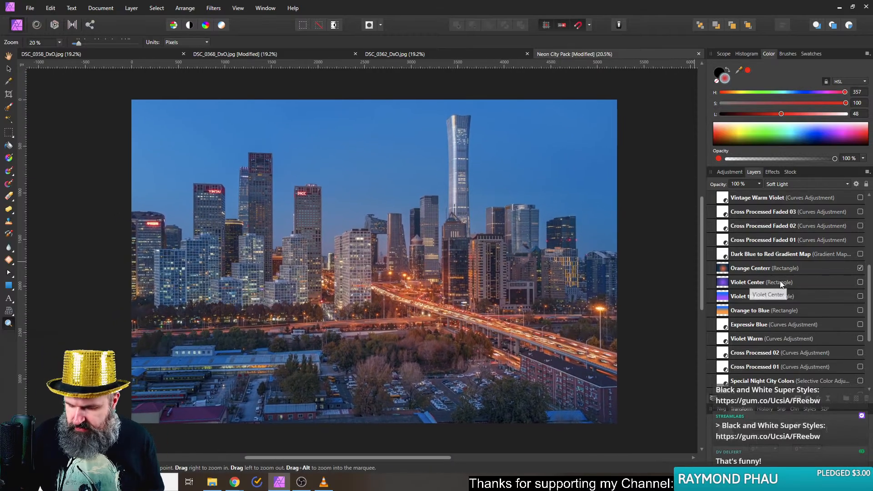
key("ctrl+0")
left_click(860, 269)
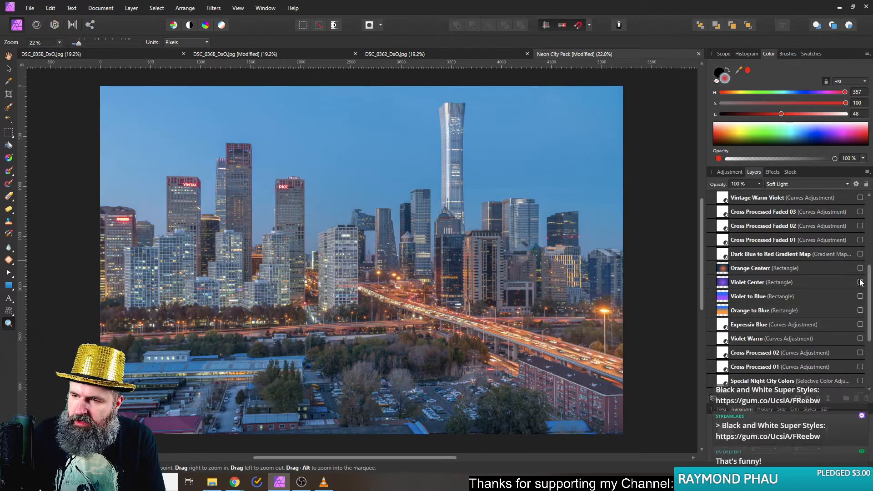
Preview the Violet Center and Violet to Blue rectangles on the photo one after the other, hiding each again
left_click(860, 282)
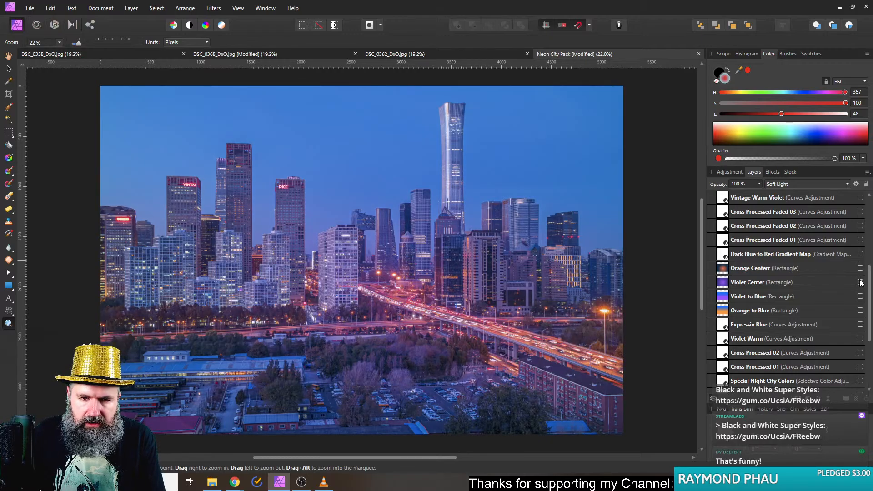
left_click(860, 283)
left_click(861, 296)
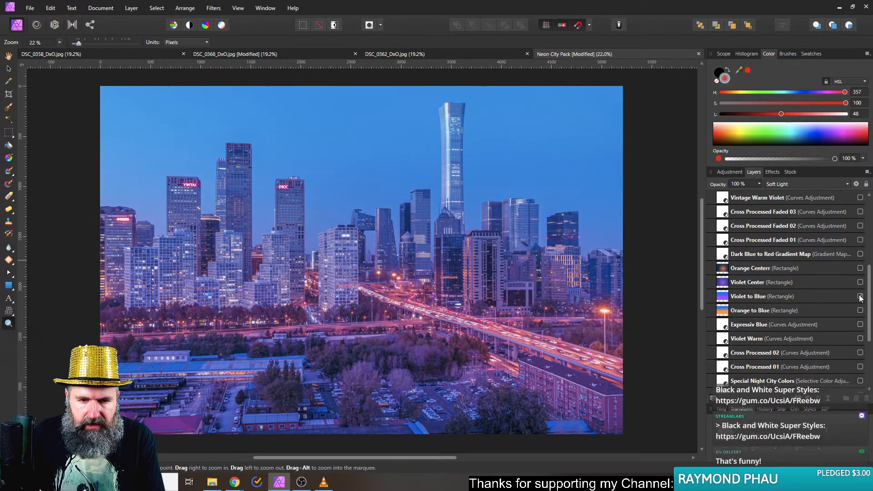
left_click(861, 297)
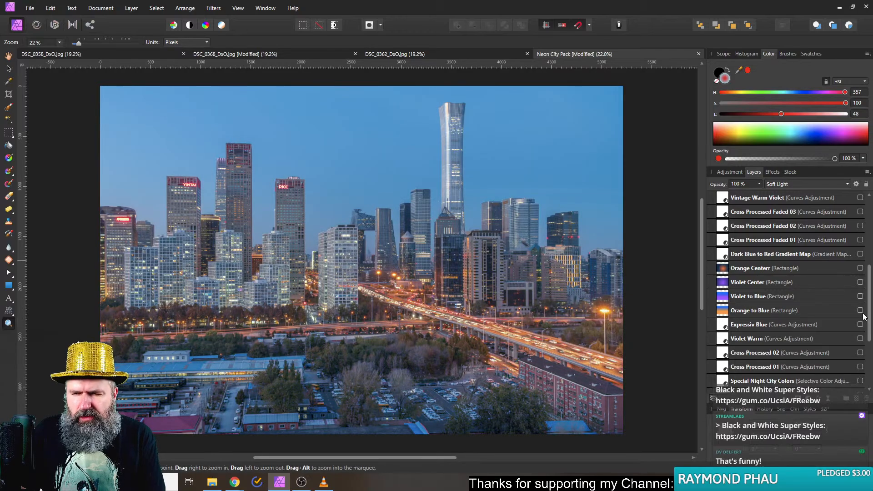
Finish previewing the Orange to Blue rectangle, and replace the visible city-5772040 image with the unsplash image layer directly above Background
left_click(861, 311)
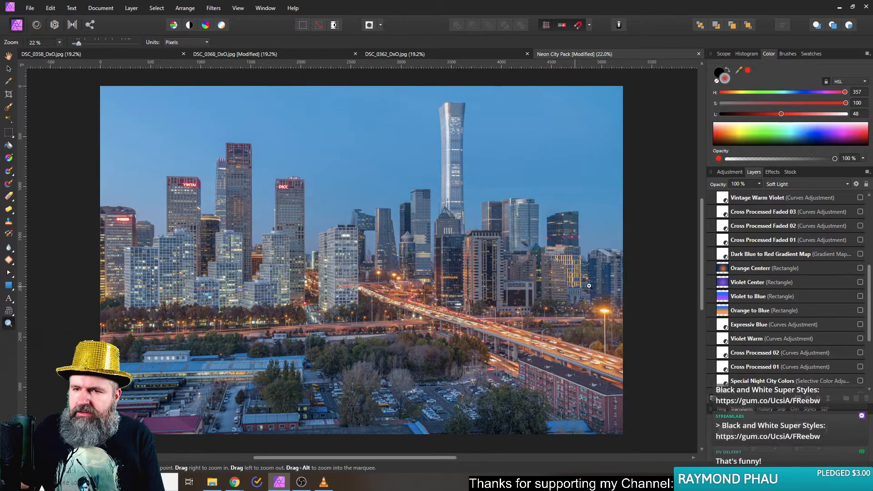
scroll(809, 303, "up", 4)
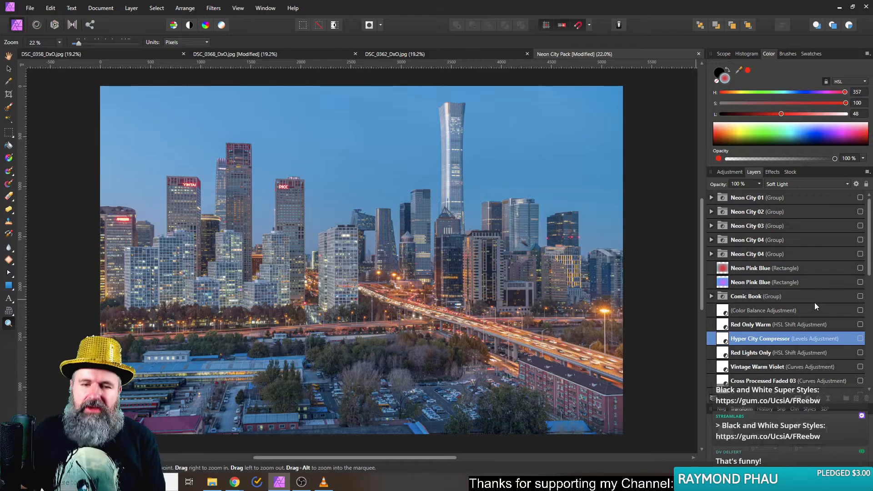
scroll(780, 315, "down", 5)
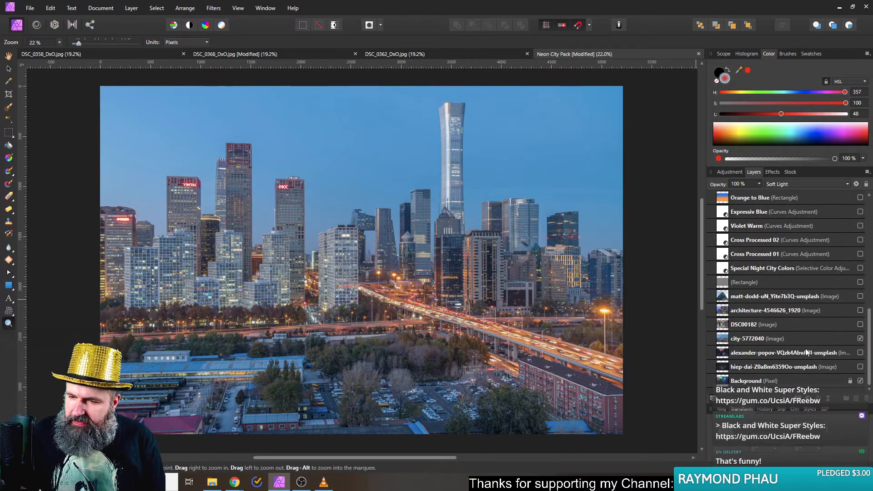
left_click(861, 338)
left_click(860, 366)
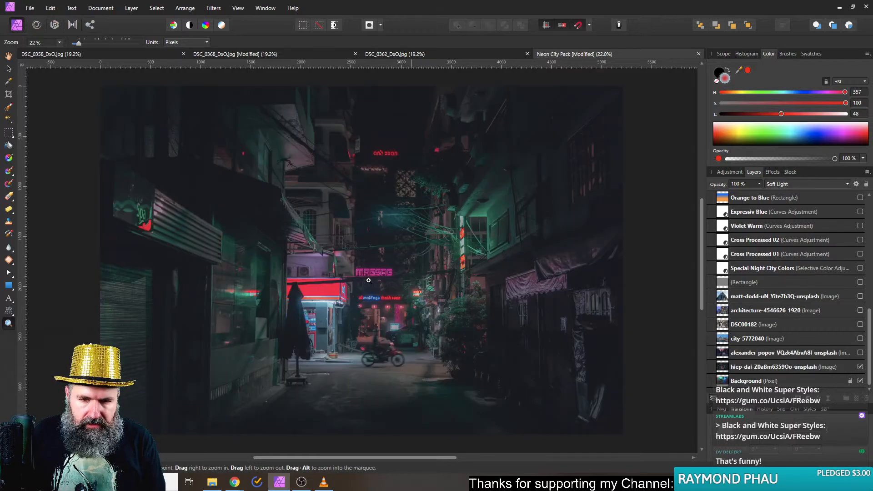
Preview the Neon City 01 group on the night alley photo, compare it with the original look, and hide it
scroll(385, 282, "up", 2)
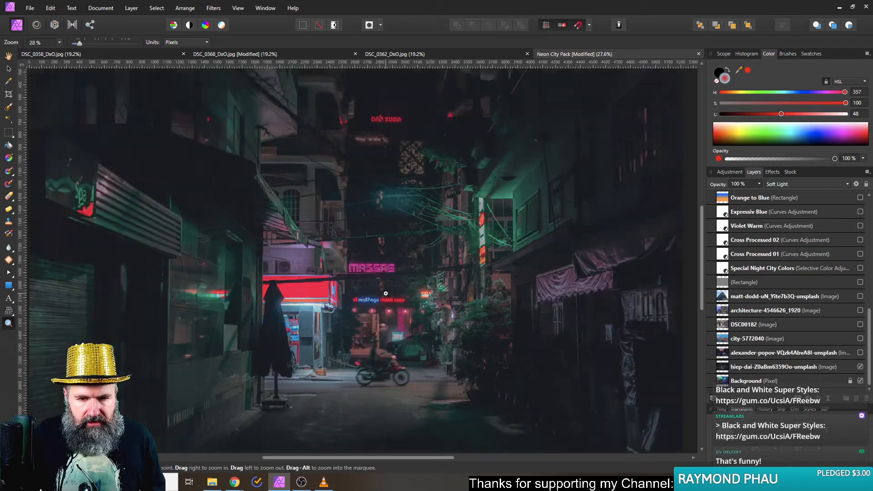
scroll(806, 271, "up", 5)
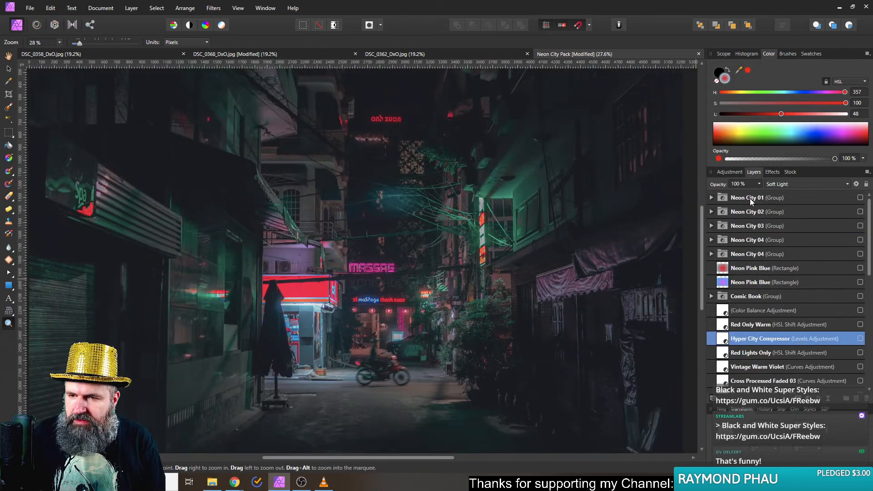
left_click(861, 197)
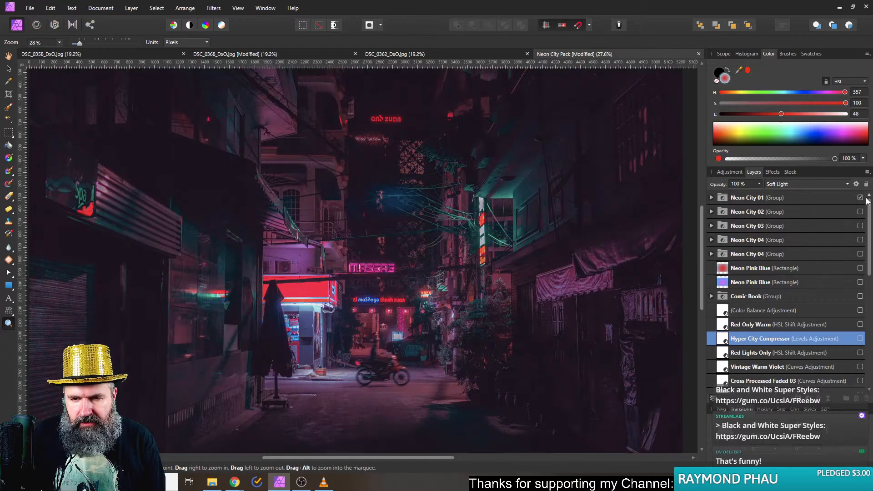
left_click(861, 199)
left_click(860, 198)
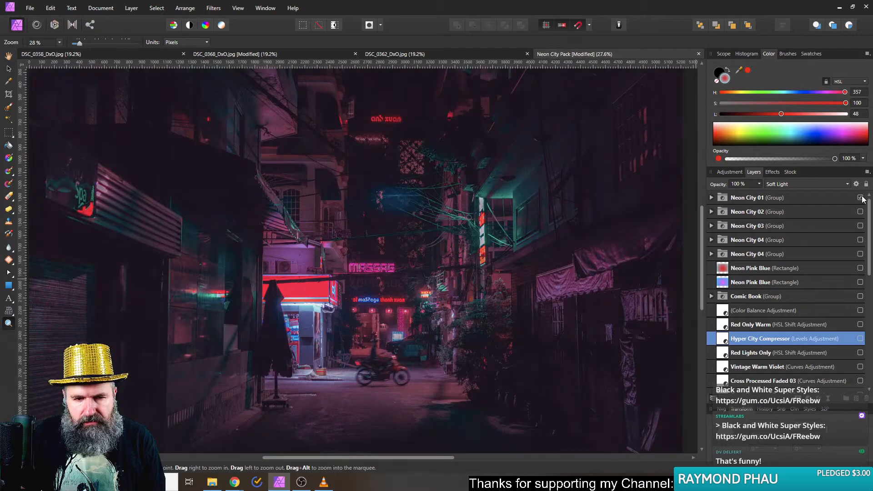
left_click(860, 198)
Compare the Neon City 02 and Neon City 03 groups on the alley photo in alternation, hiding each again
left_click(861, 213)
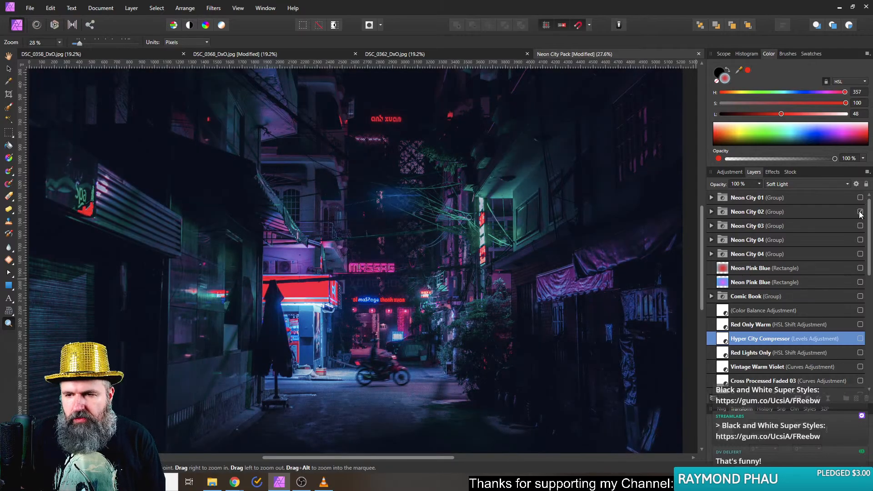
left_click(860, 213)
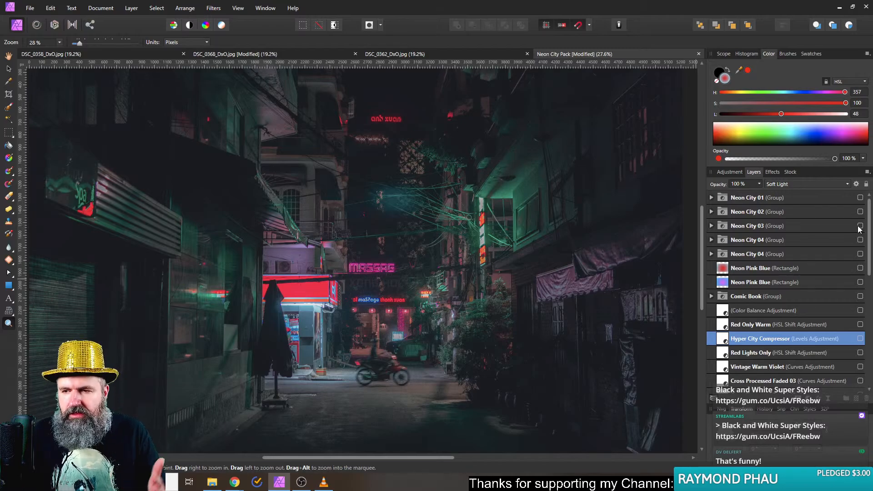
left_click(860, 226)
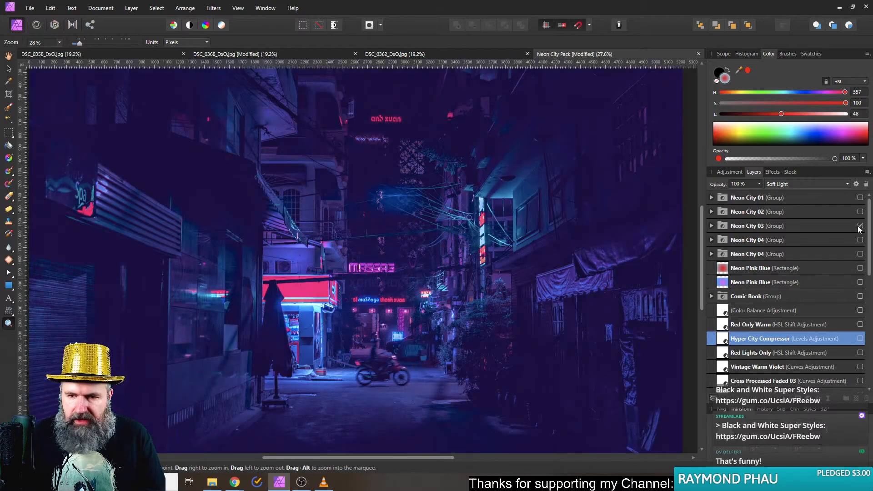
left_click(860, 226)
left_click(861, 211)
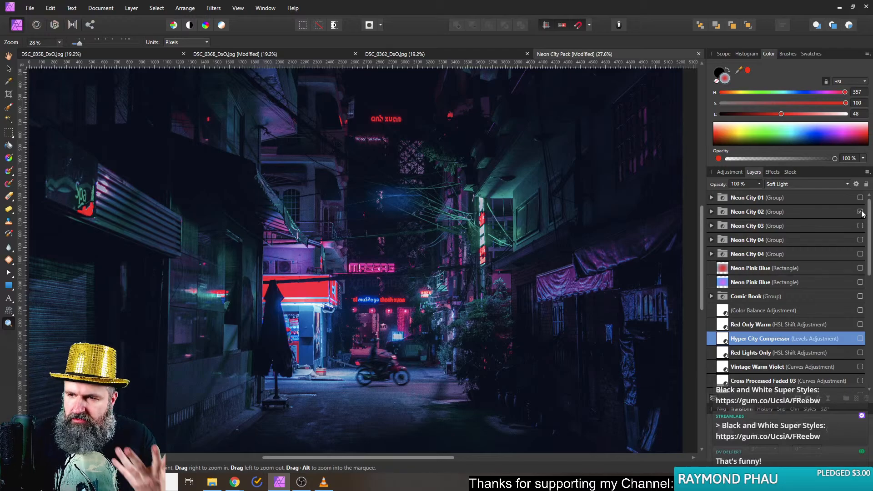
left_click(861, 212)
left_click(860, 226)
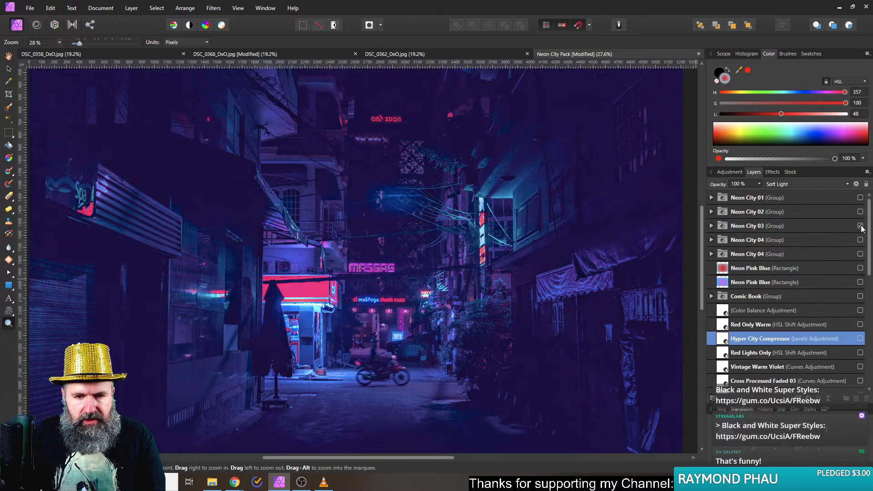
left_click(860, 226)
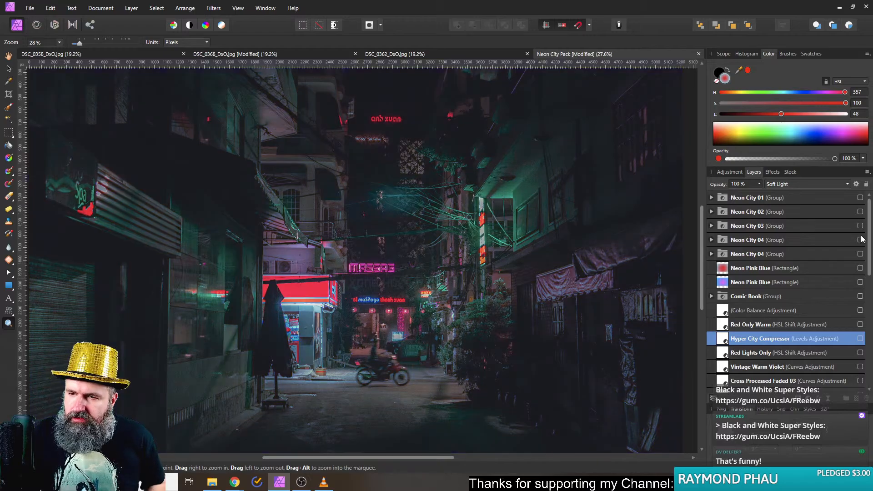
Preview the upper Neon City 04 group on the alley photo, hide it, and select the second Neon City 04 group
left_click(860, 240)
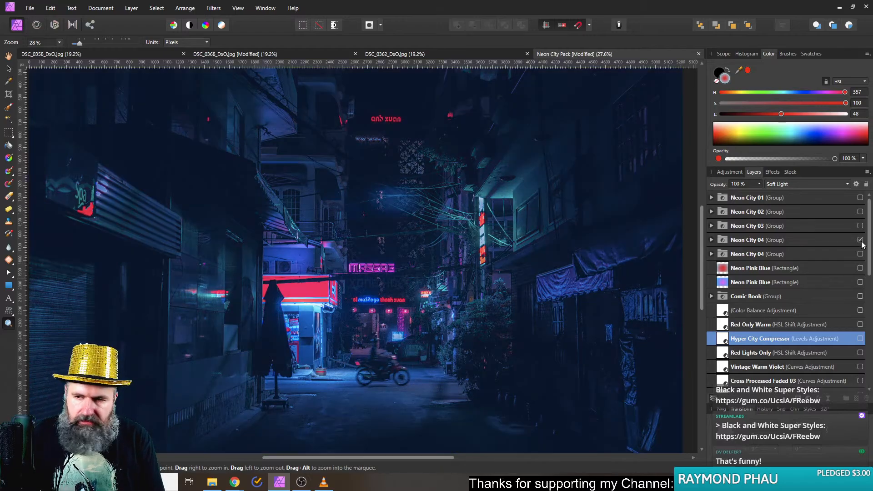
left_click(860, 240)
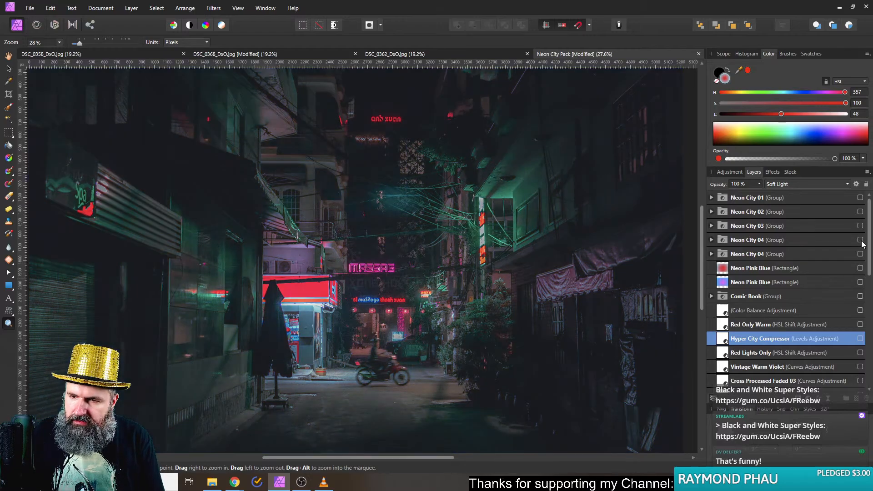
left_click(757, 250)
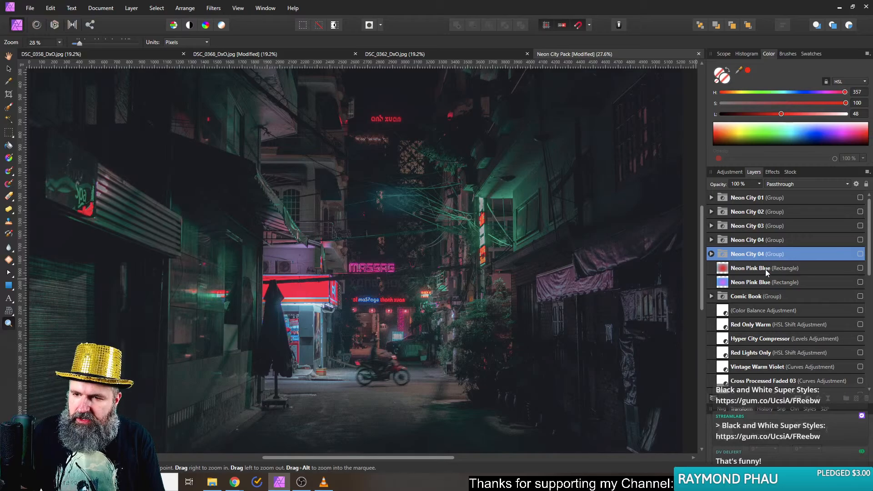
Preview the red and the violet-blue Neon Pink Blue rectangles one at a time with the whole alley photo in view, hiding each again
left_click(861, 268)
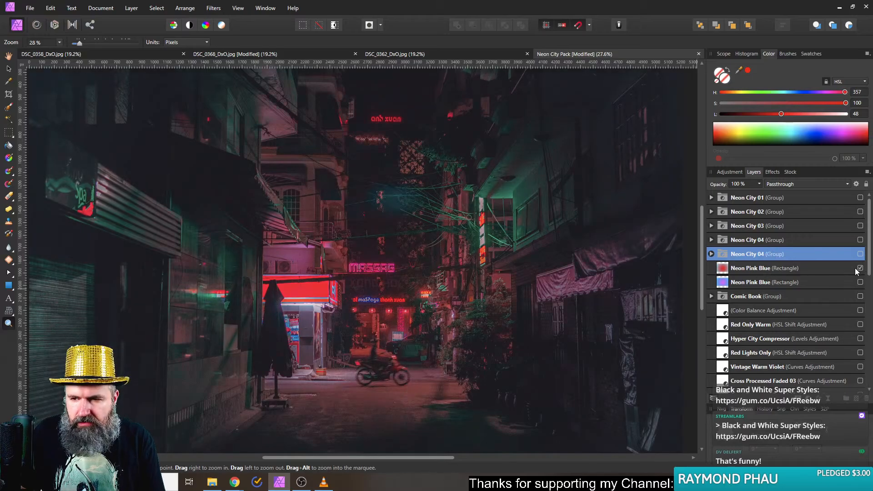
scroll(436, 252, "down", 2)
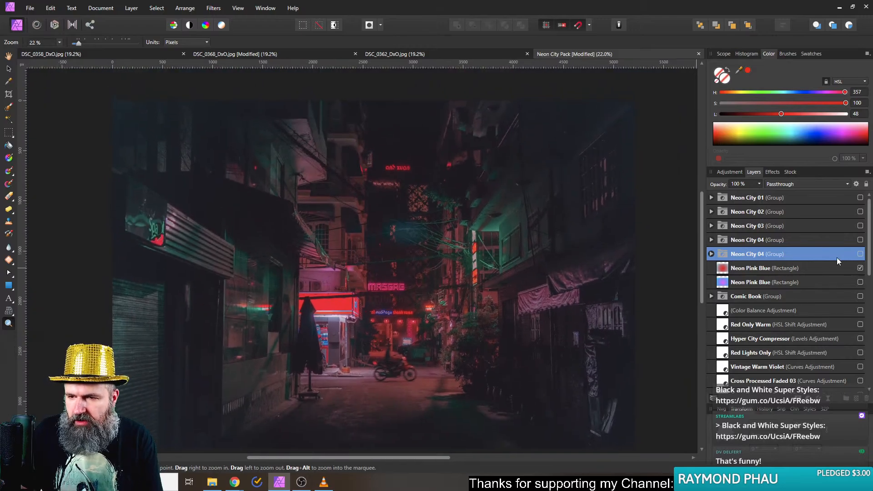
left_click(861, 268)
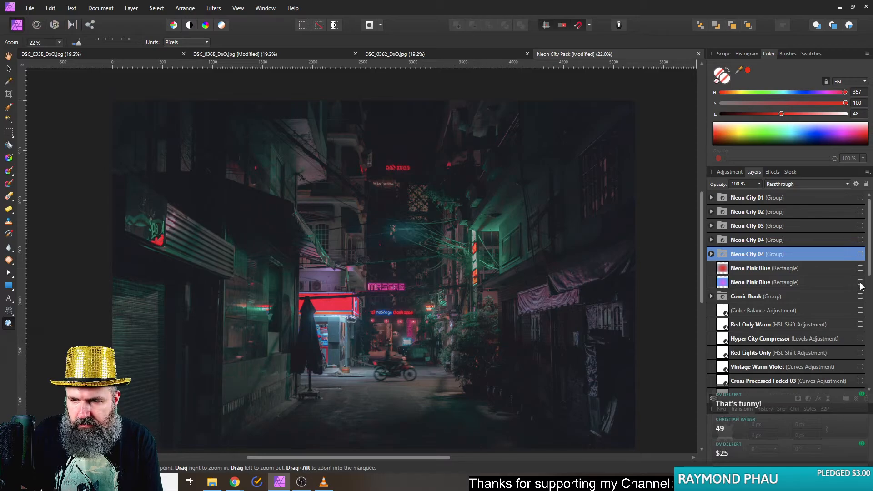
left_click(860, 282)
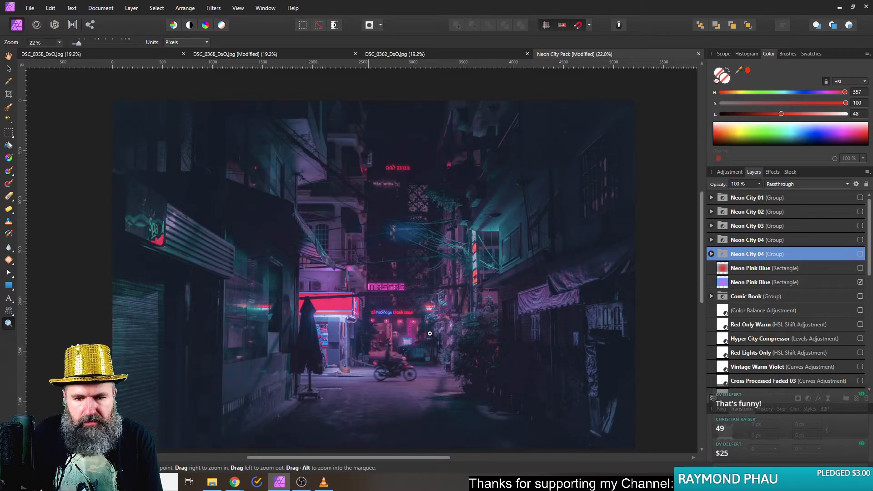
left_click(861, 282)
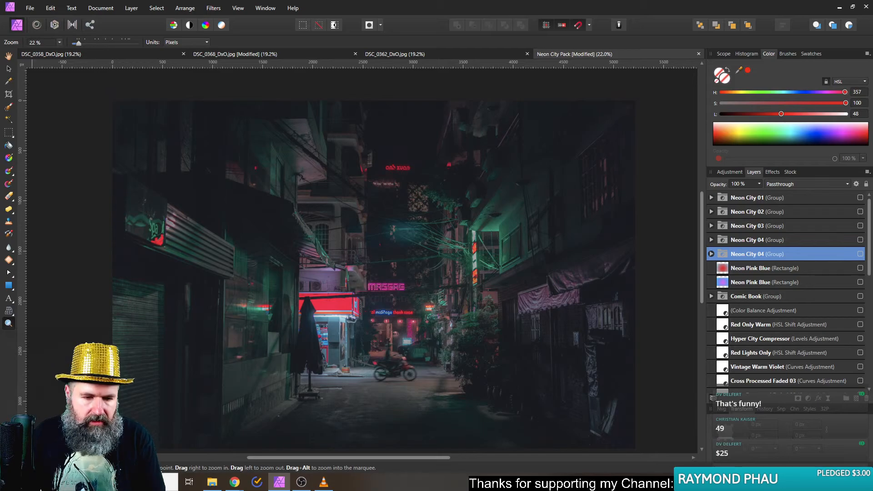
Bring up the pop-out YouTube live chat to read the viewers' messages, and move its window off the screen
mouse_move(236, 485)
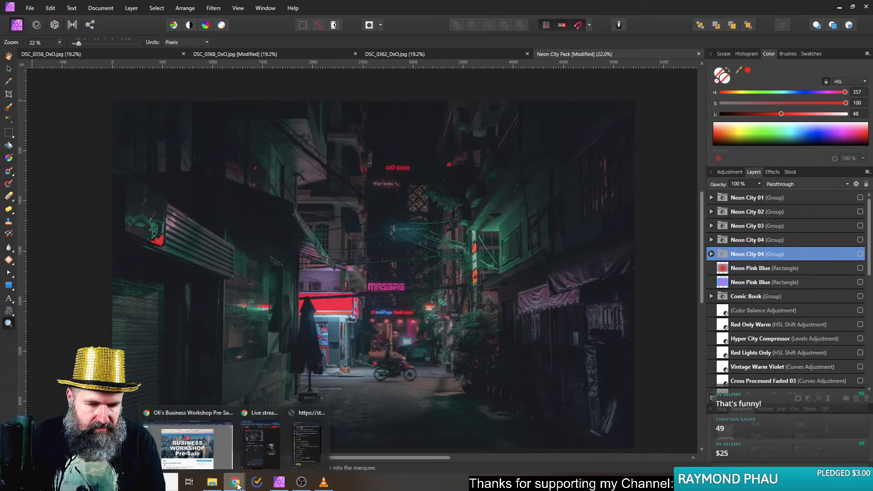
left_click(317, 445)
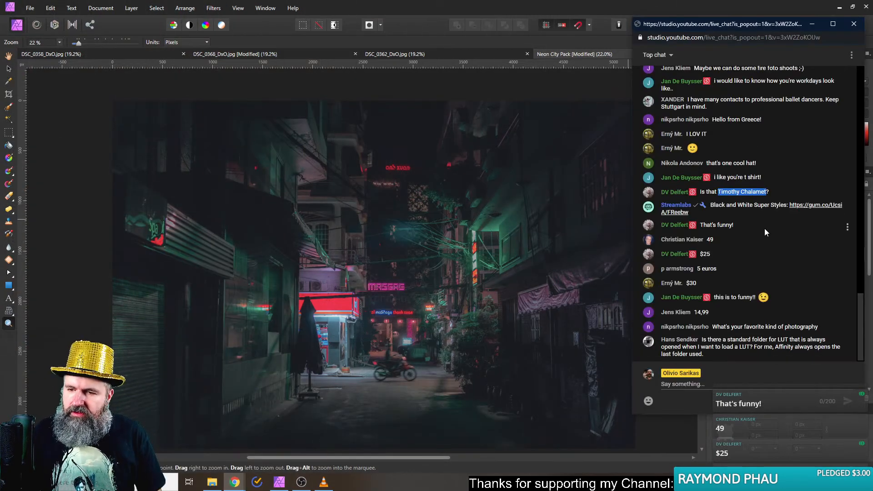
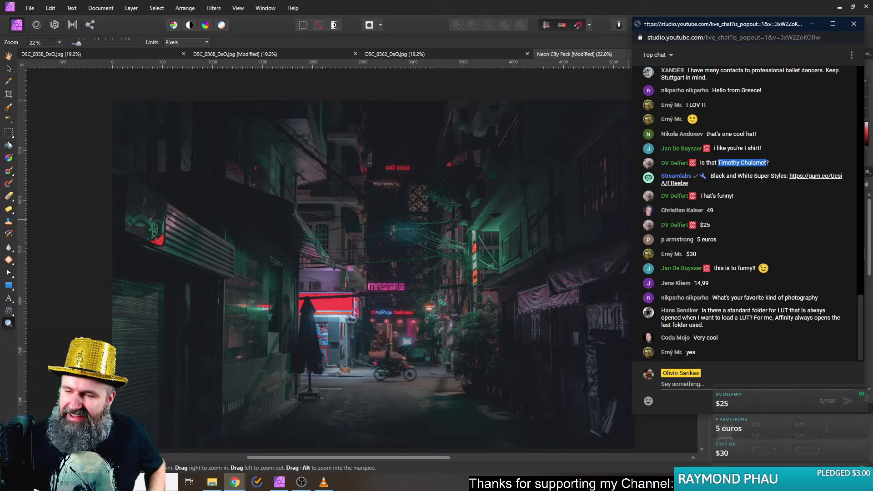
left_click_drag(705, 27, 669, 17)
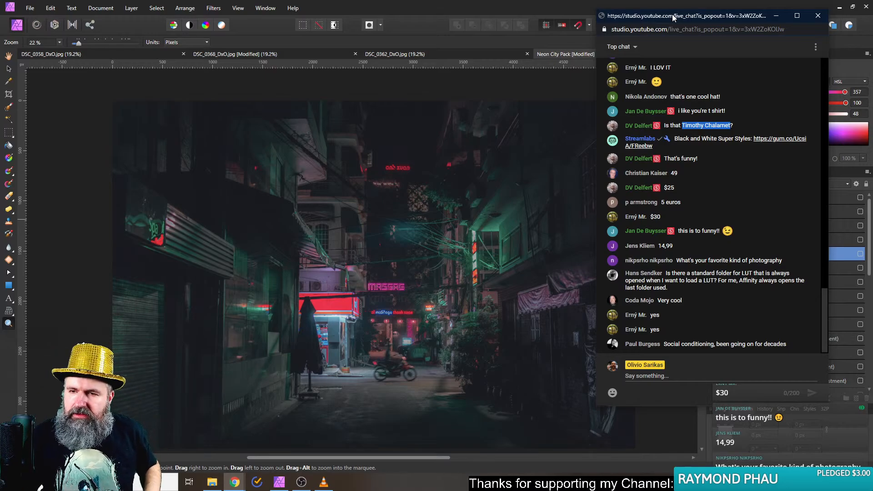
left_click_drag(675, 18, 872, 29)
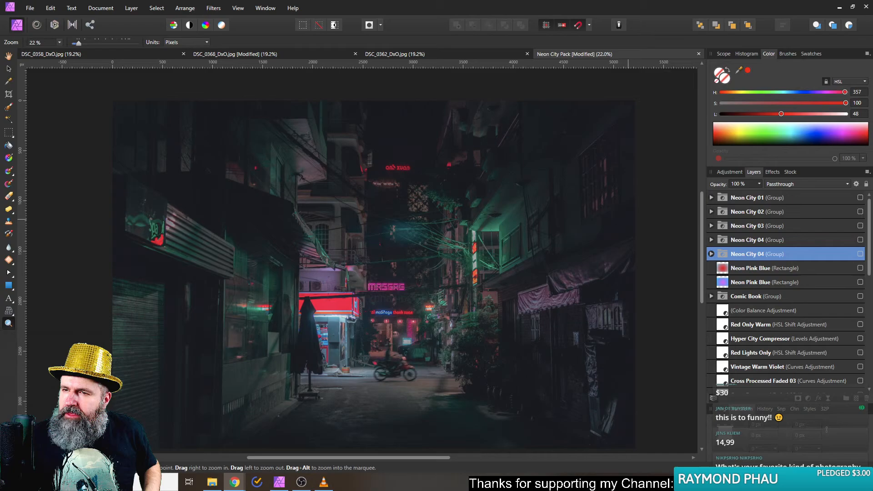
Find LUT among the available adjustments, add a LUT adjustment above the selected Neon City 04 group, close its settings, and delete it
left_click(730, 173)
scroll(737, 249, "down", 3)
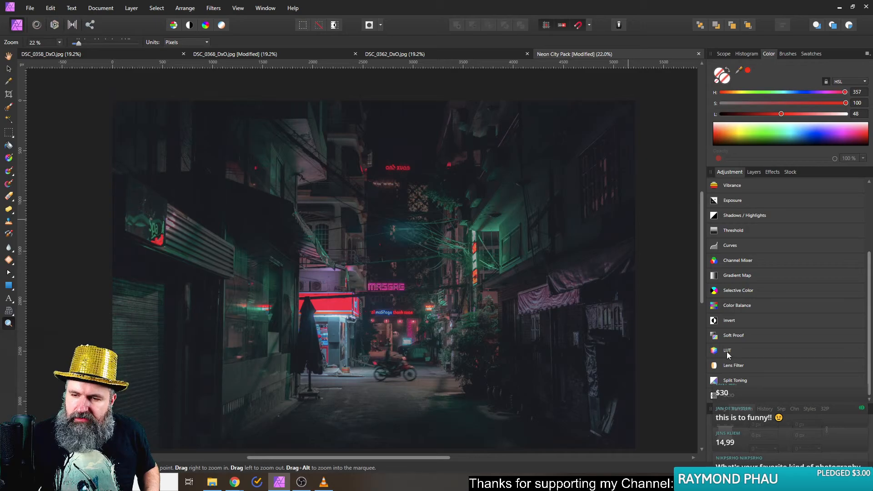
left_click(755, 172)
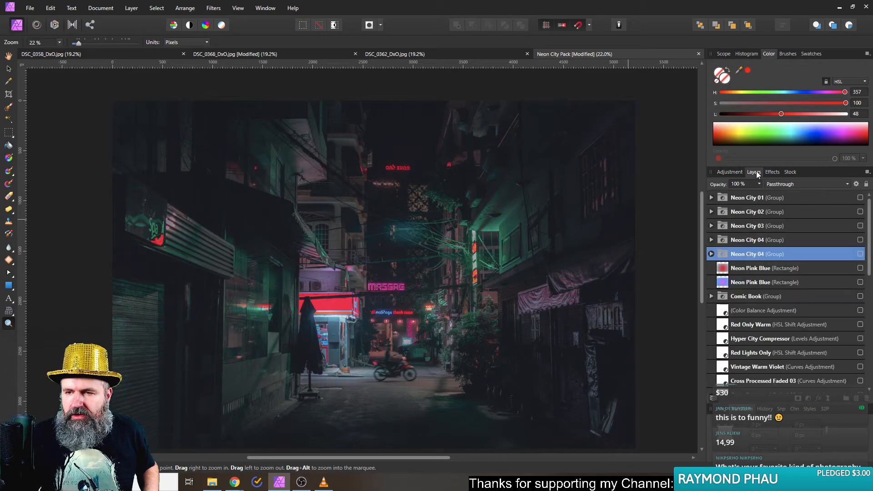
left_click(807, 399)
left_click(728, 356)
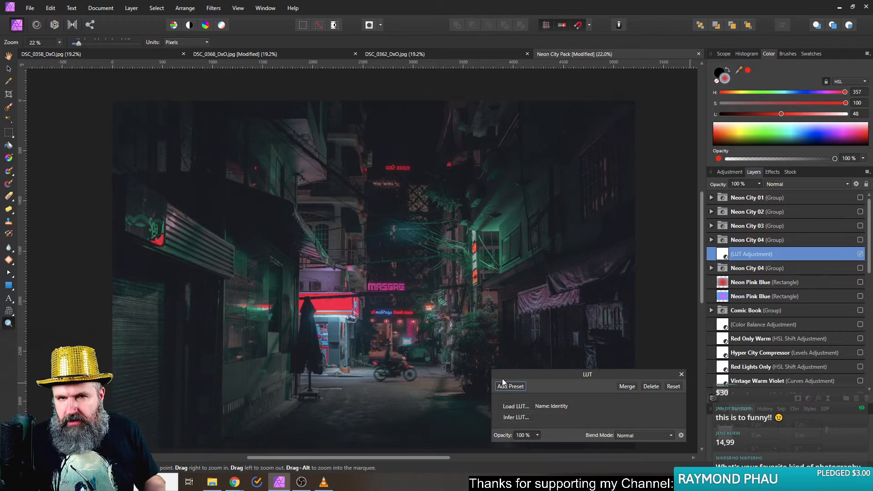
left_click(681, 374)
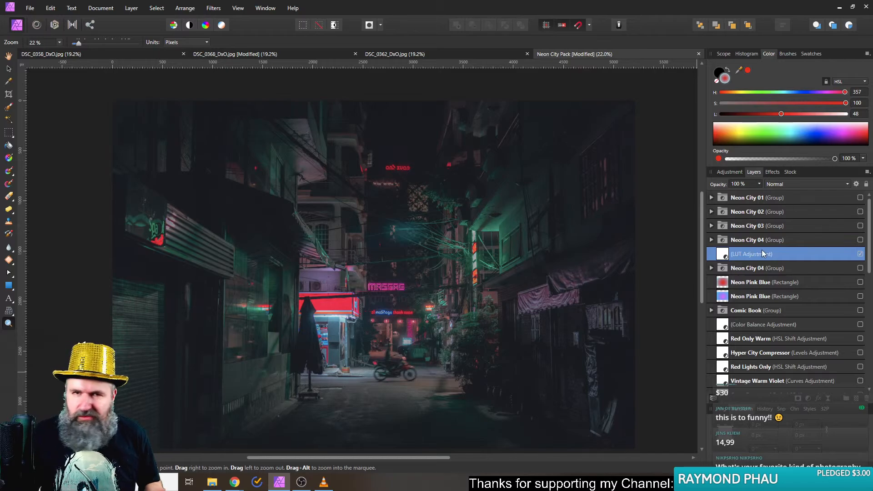
left_click(866, 399)
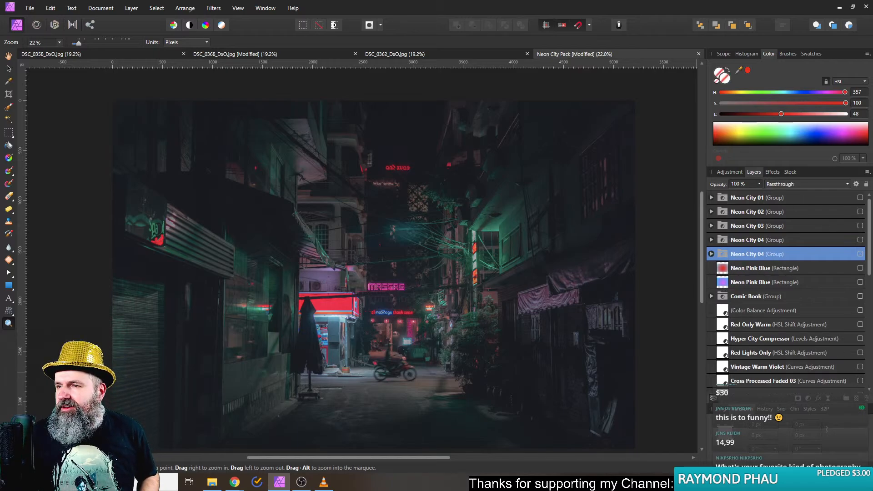
Bring the live chat window back on screen to read the viewers' messages, and switch to the Business Workshop Pre-Sale page in Chrome
left_click_drag(872, 28, 624, 25)
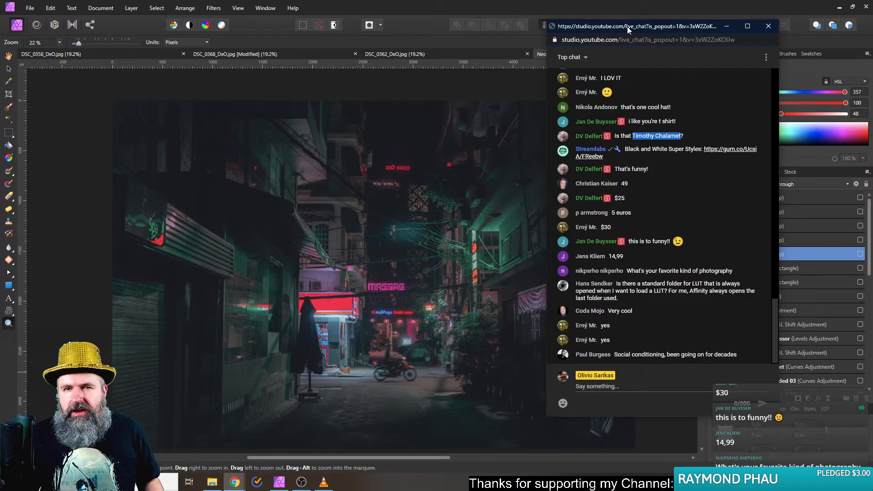
left_click_drag(627, 26, 722, 53)
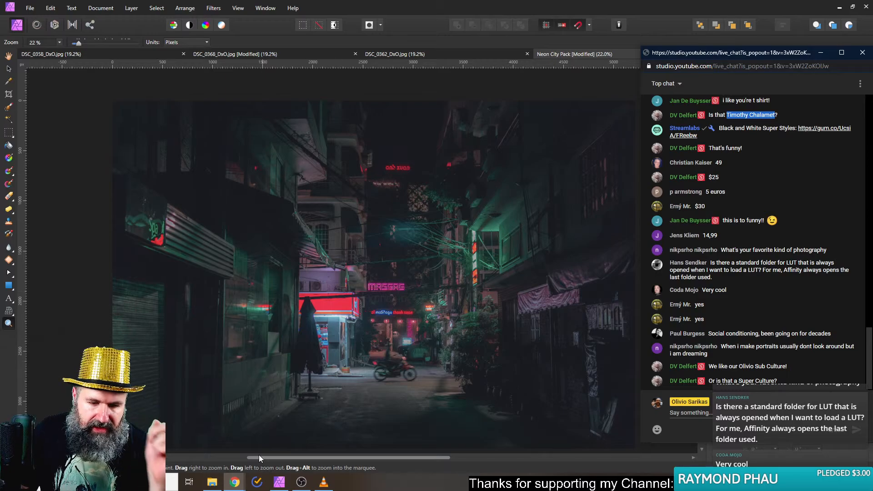
left_click(235, 482)
left_click(214, 455)
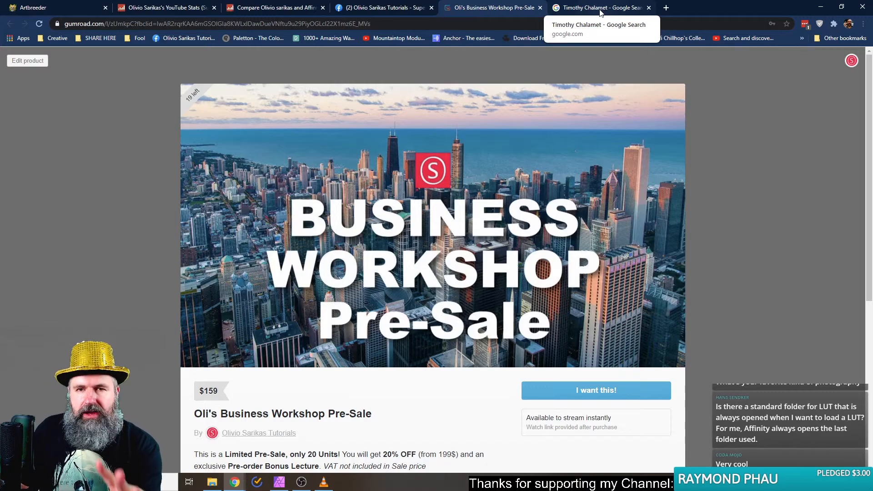
Close the Google Search tab and bring the pop-out YouTube live chat over the workshop page to read the viewers' messages
left_click(649, 8)
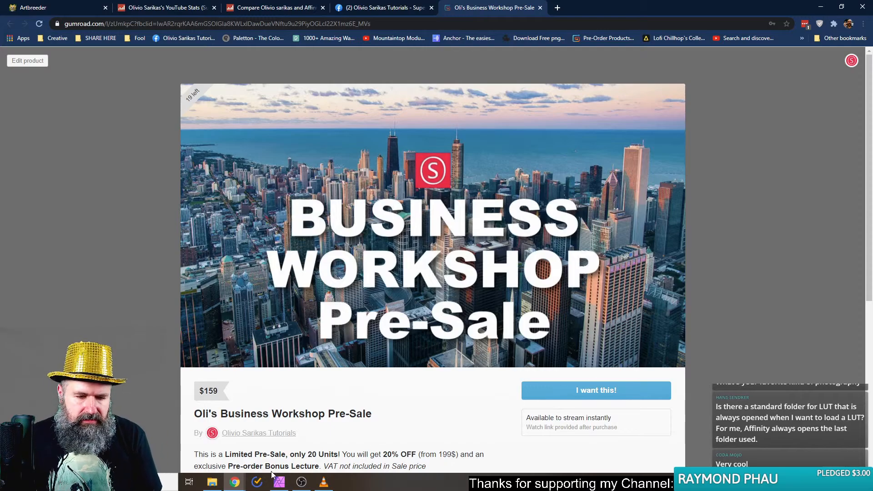
mouse_move(232, 486)
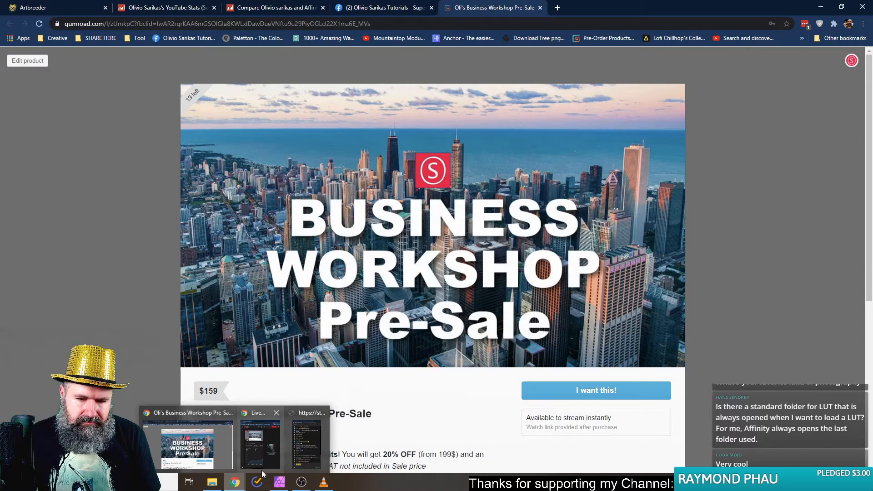
left_click(307, 439)
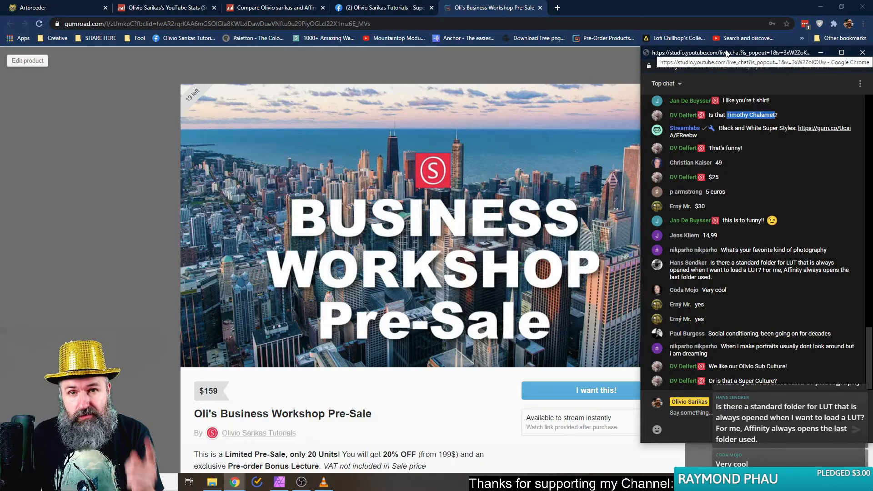
mouse_move(726, 52)
left_mouse_down()
mouse_move(713, 52)
mouse_move(727, 55)
left_mouse_up()
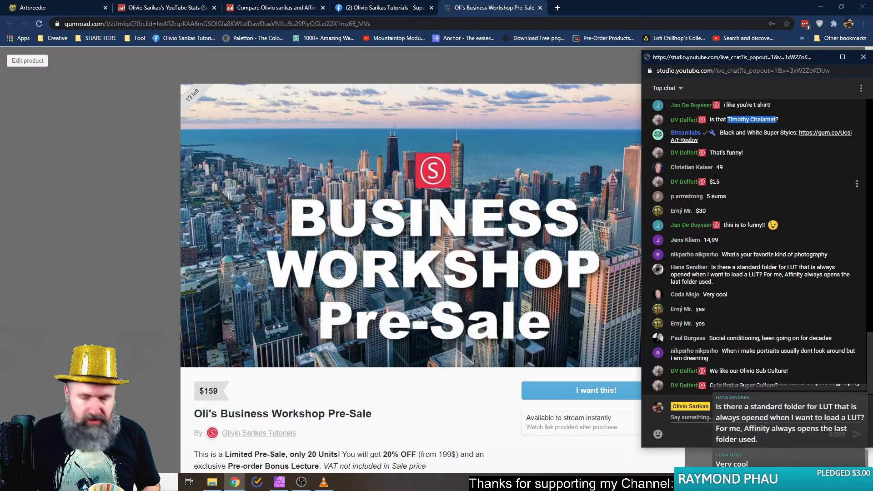
mouse_move(705, 56)
left_mouse_down()
mouse_move(650, 52)
mouse_move(702, 58)
left_mouse_up()
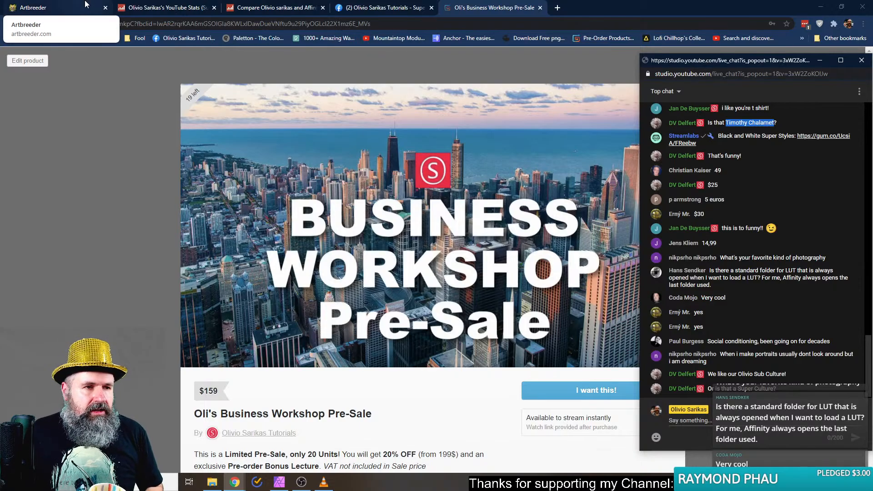
Show the posts and header of the Super Fan Community group on Facebook, and return to the Business Workshop Pre-Sale page
left_click(383, 10)
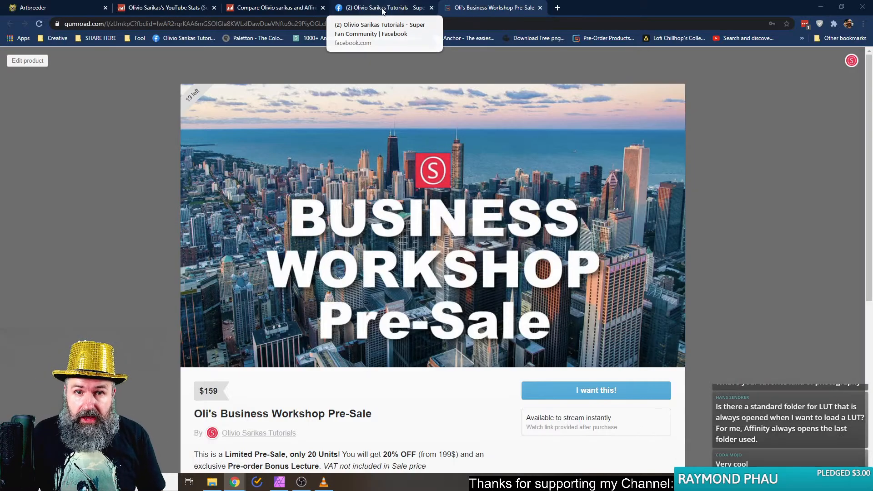
scroll(293, 312, "down", 10)
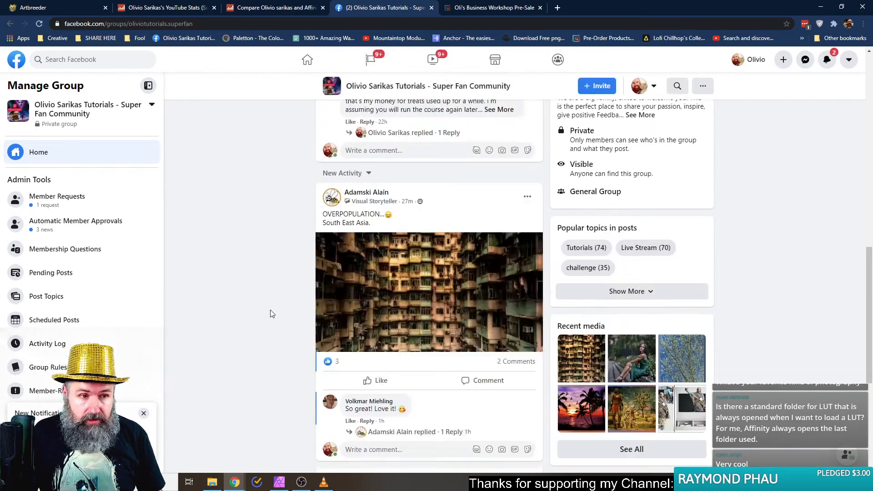
scroll(267, 318, "down", 5)
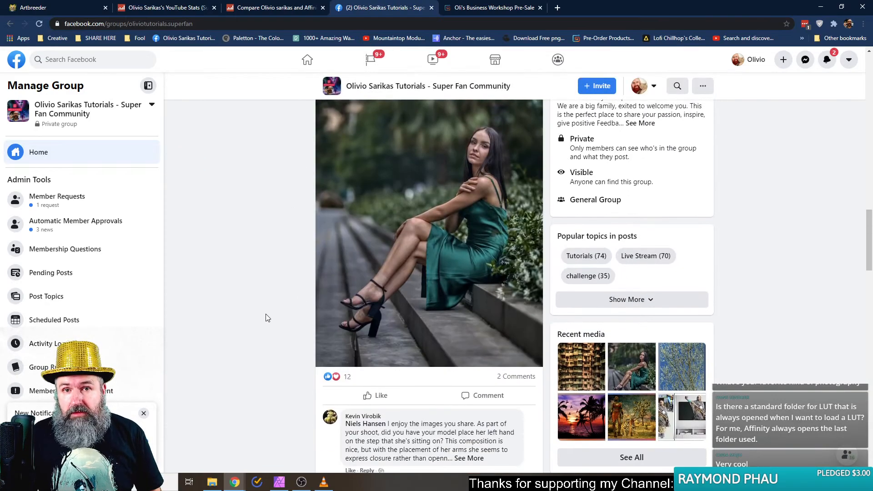
scroll(267, 318, "up", 12)
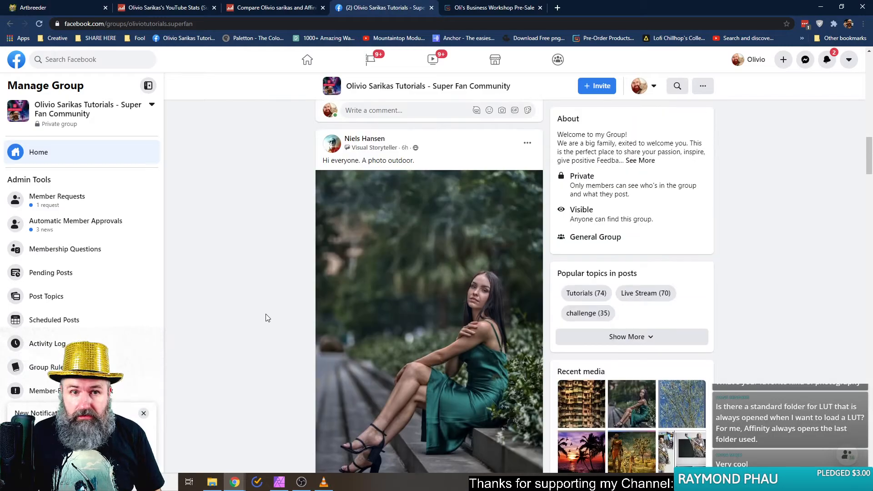
scroll(267, 318, "up", 5)
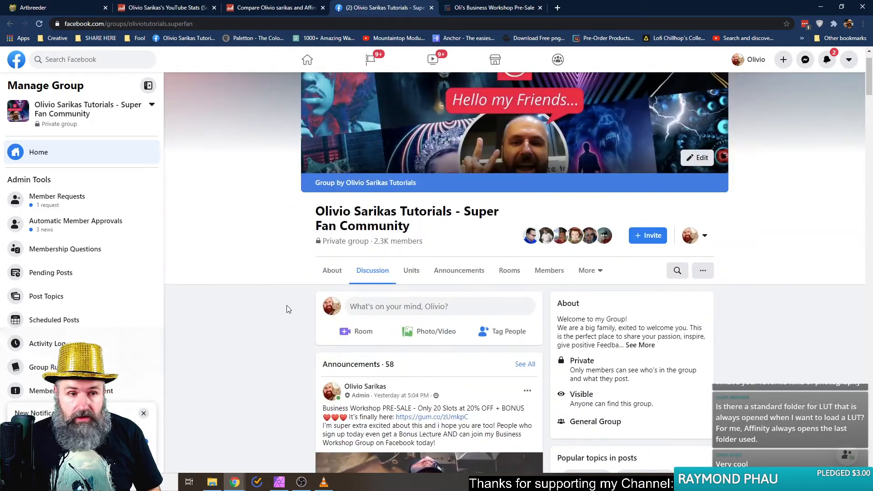
left_click(484, 8)
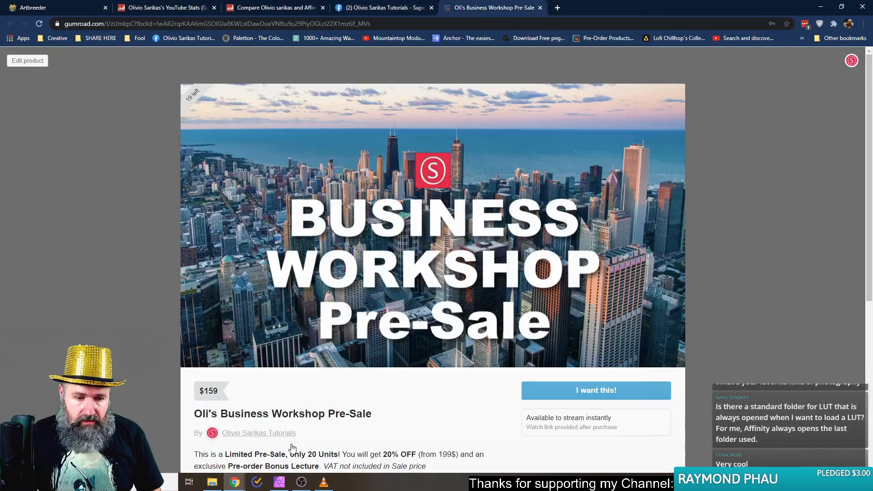
Reopen the live chat window and look through the earlier viewer messages, returning to the newest ones
mouse_move(234, 483)
left_click(300, 462)
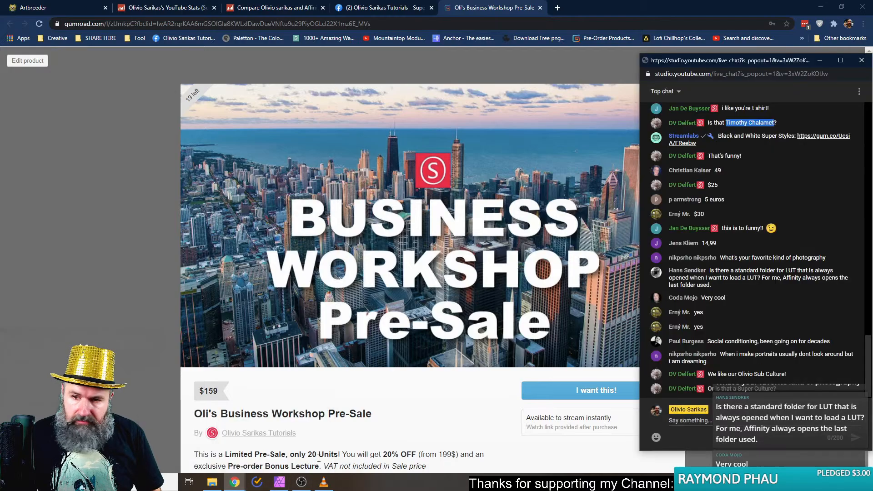
double_click(686, 185)
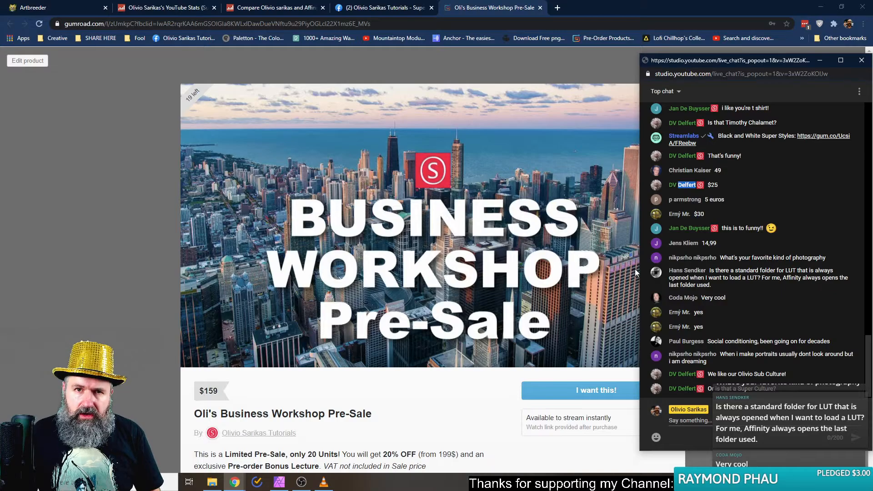
scroll(847, 355, "up", 2)
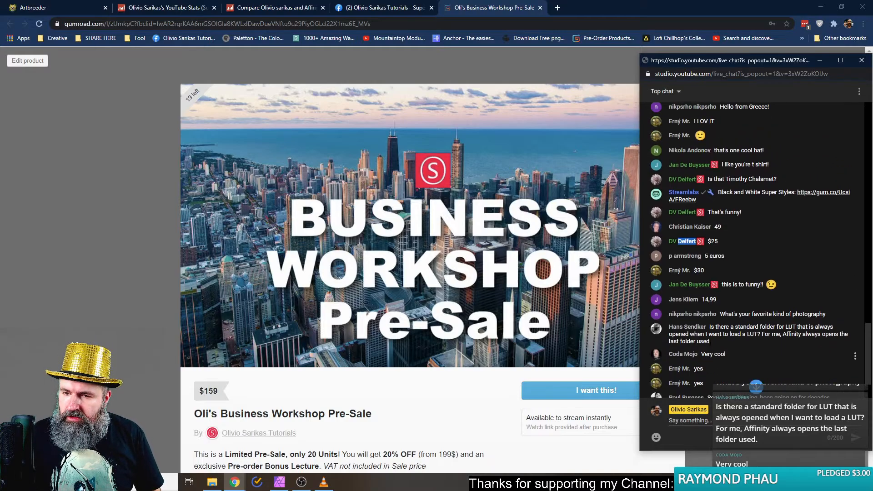
scroll(711, 346, "up", 4)
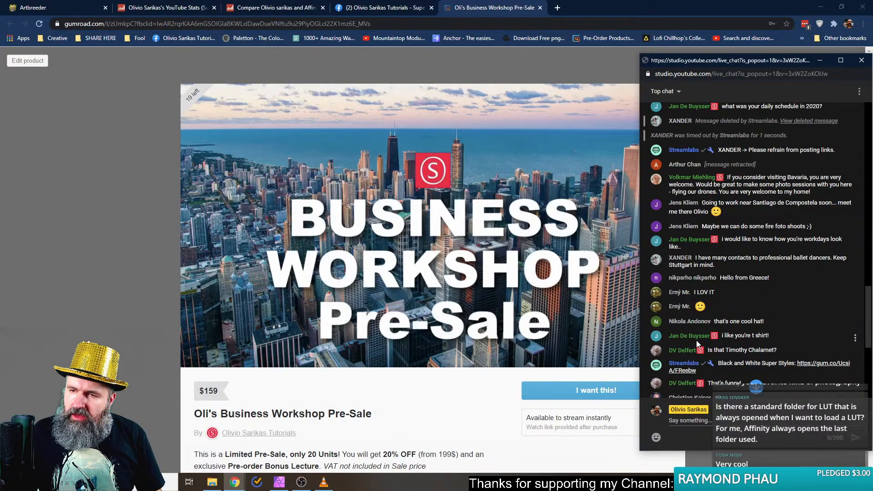
scroll(699, 344, "down", 5)
double_click(687, 185)
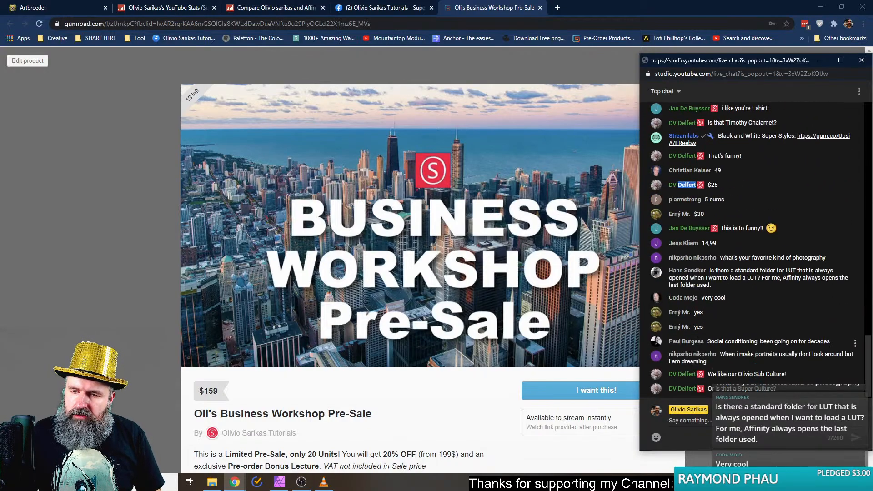
left_click(786, 391)
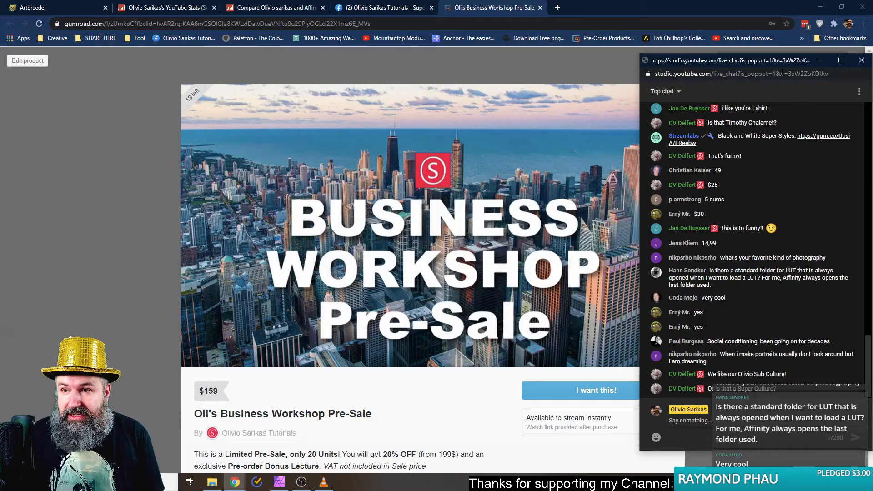
mouse_move(794, 61)
left_mouse_down()
mouse_move(726, 64)
mouse_move(781, 62)
left_mouse_up()
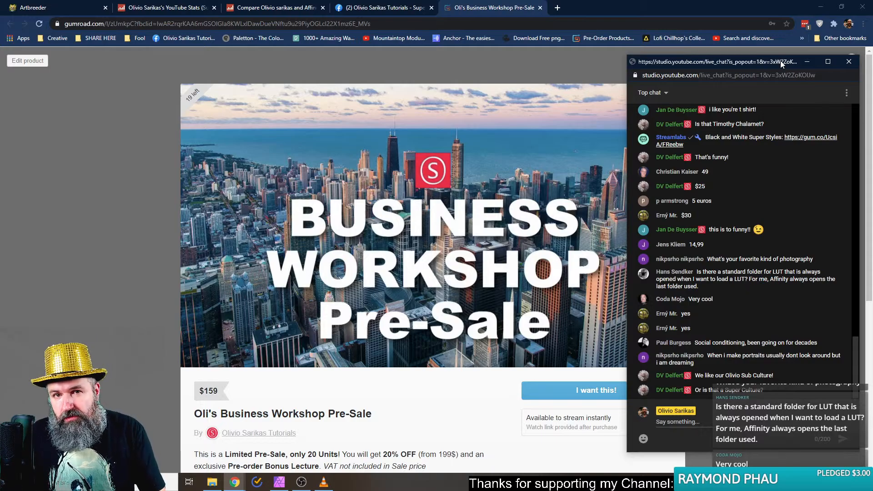
Check the pending member requests of the Super Fan Community Facebook group, and go back to the group's home page
left_click(357, 8)
left_click(64, 205)
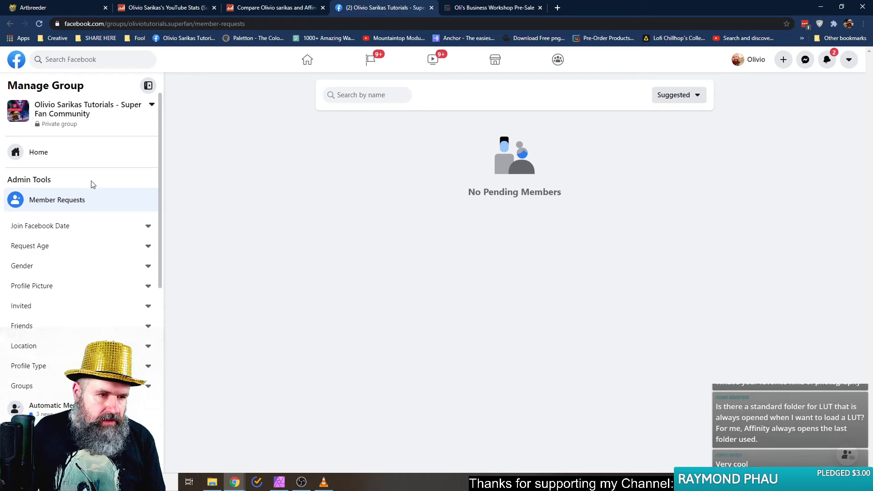
left_click(40, 151)
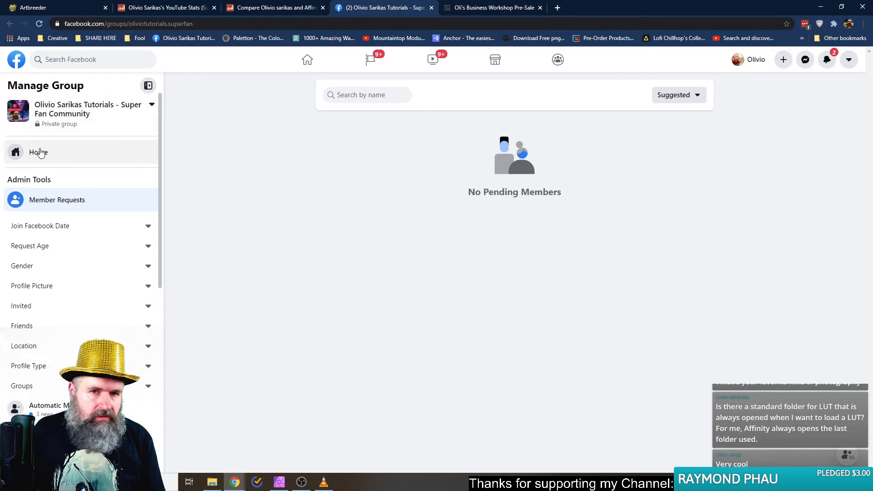
Glance at the Social Blade channel comparison, return to the Facebook group, and view the pre-sale announcement with its video paused
left_click(278, 9)
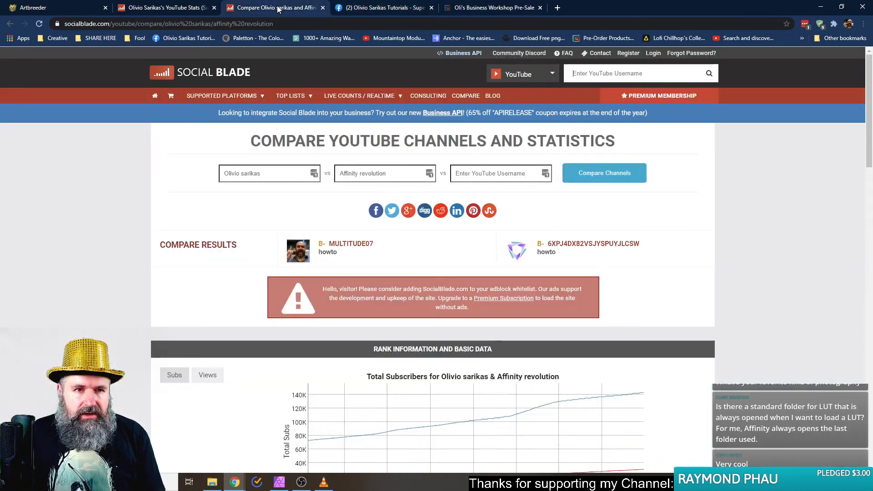
left_click(386, 8)
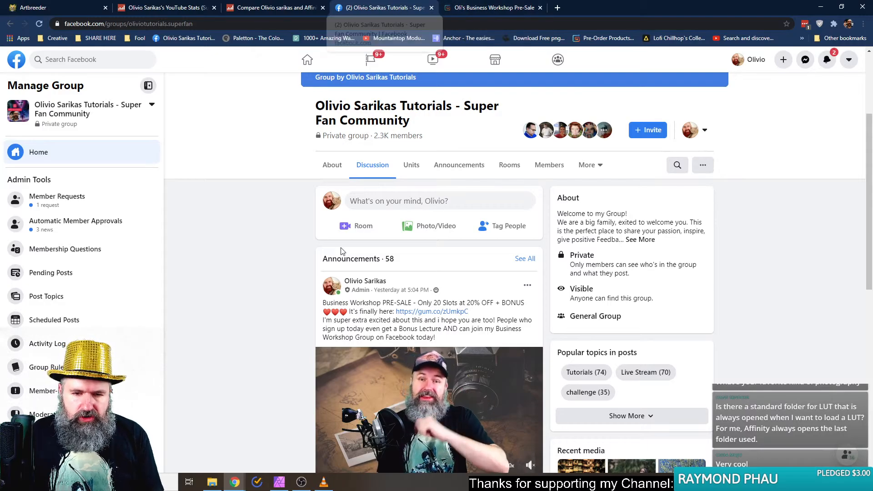
scroll(305, 364, "down", 4)
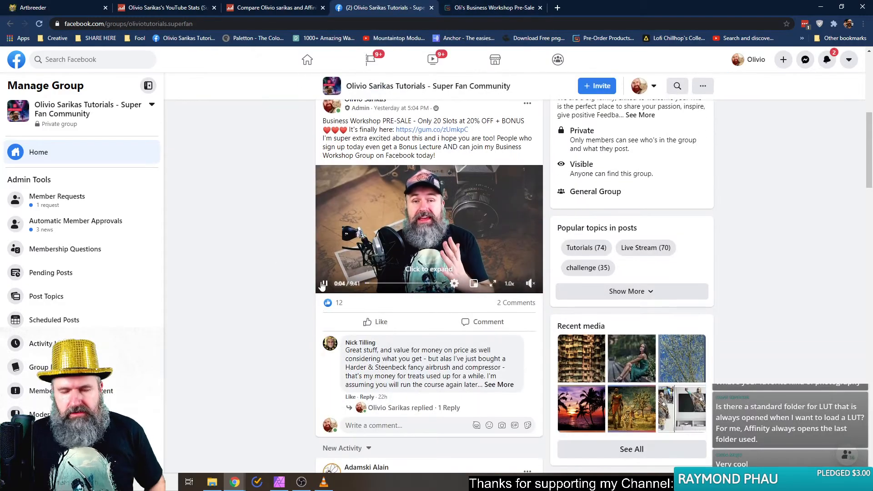
scroll(262, 282, "up", 7)
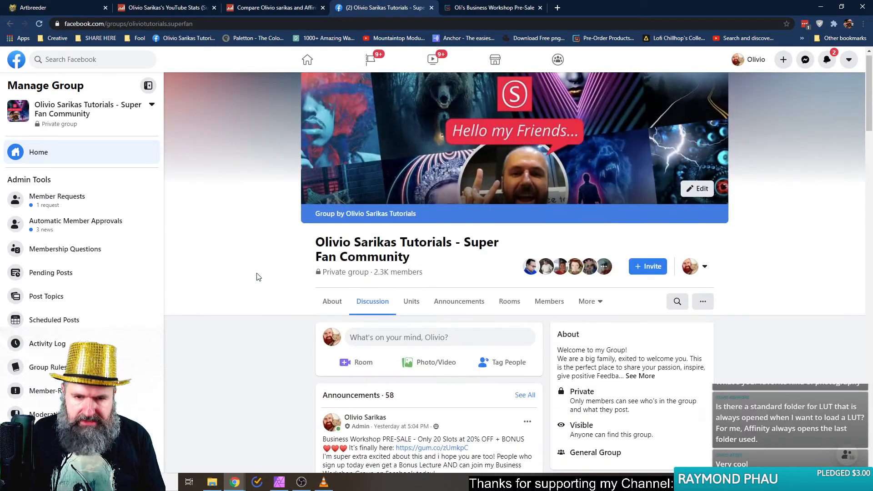
scroll(255, 278, "down", 4)
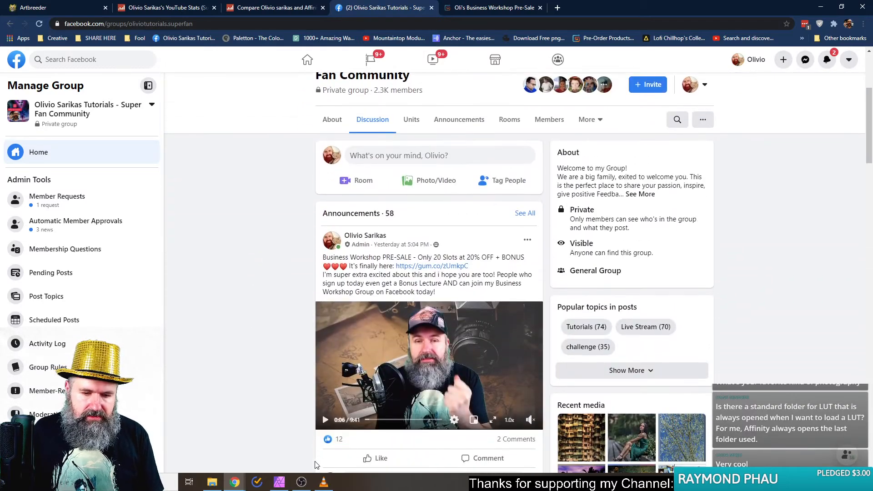
Bring the live chat window up over the Facebook group page to read the viewers' messages
mouse_move(323, 483)
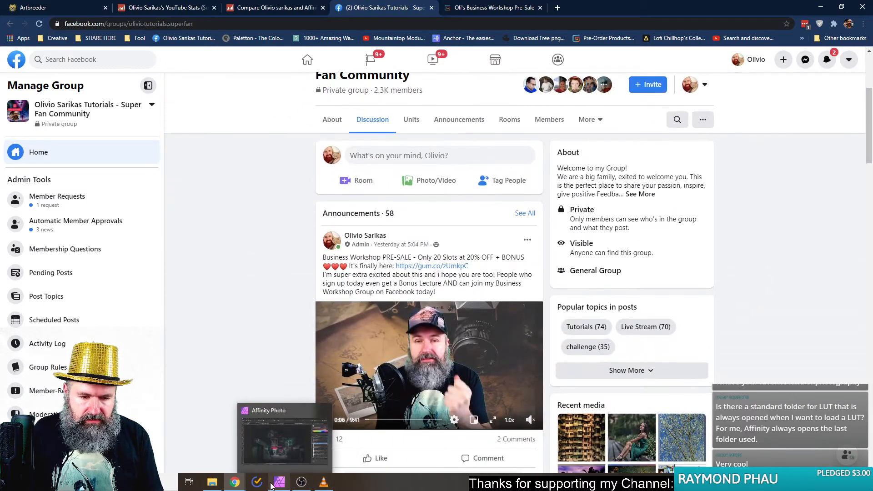
mouse_move(235, 486)
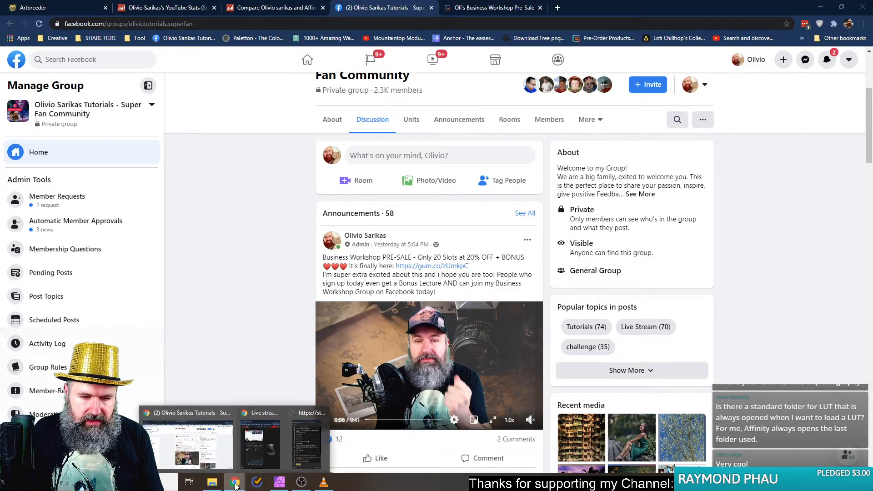
left_click(306, 443)
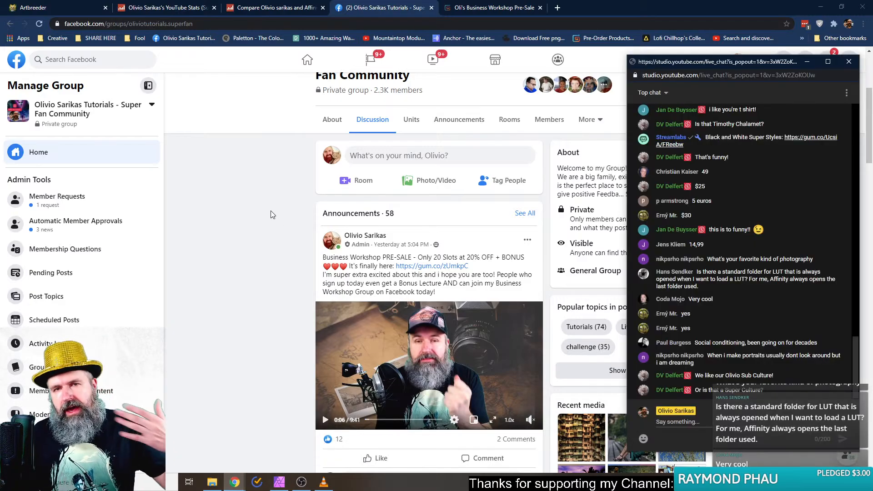